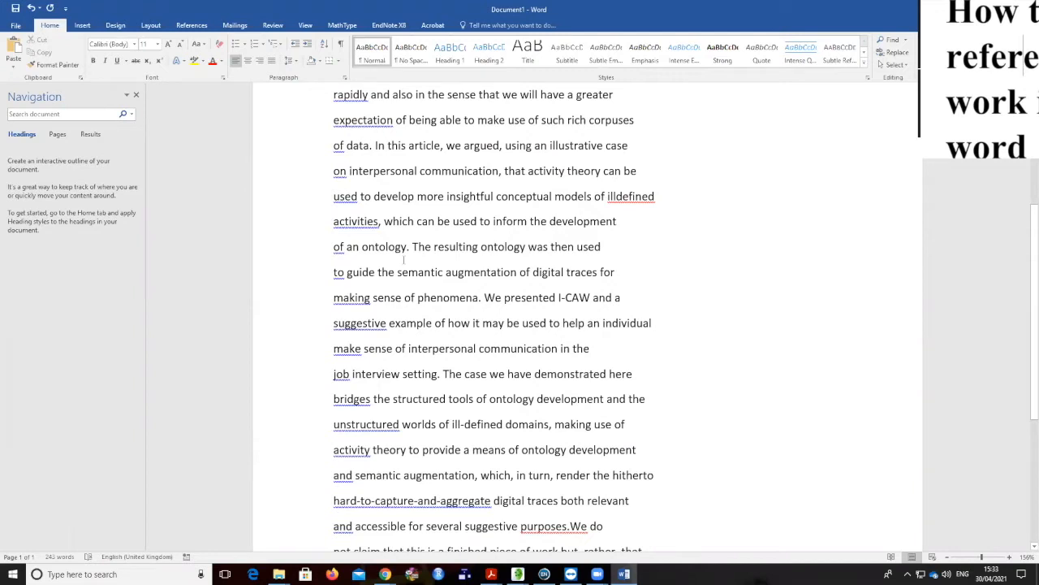
- Choose Harvard - Anglia in the References citation Style list, replacing APA
{"action": "left_click", "coordinate": [188, 25]}
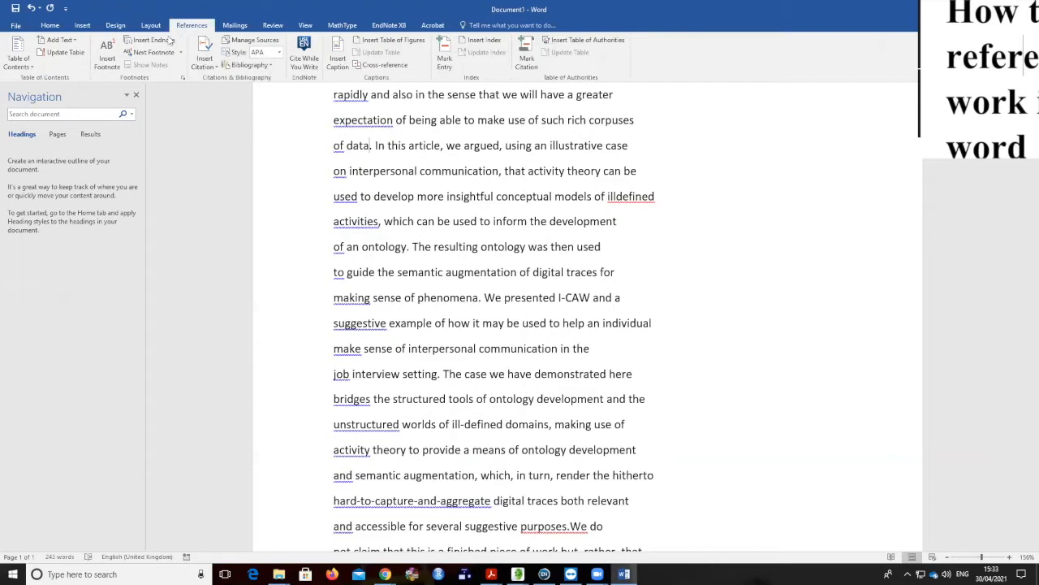
{"action": "left_click", "coordinate": [279, 52]}
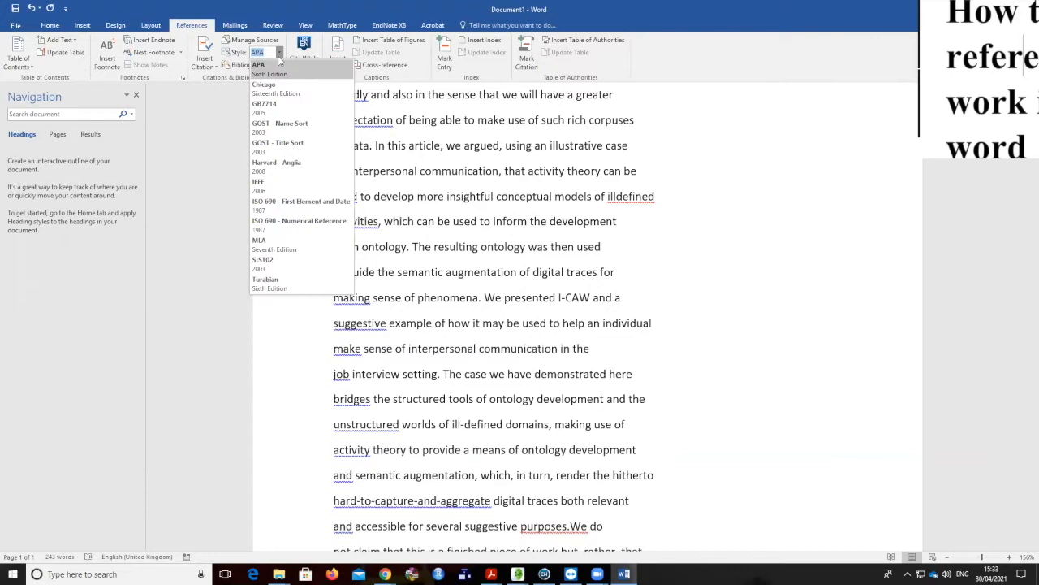
{"action": "left_click", "coordinate": [276, 165]}
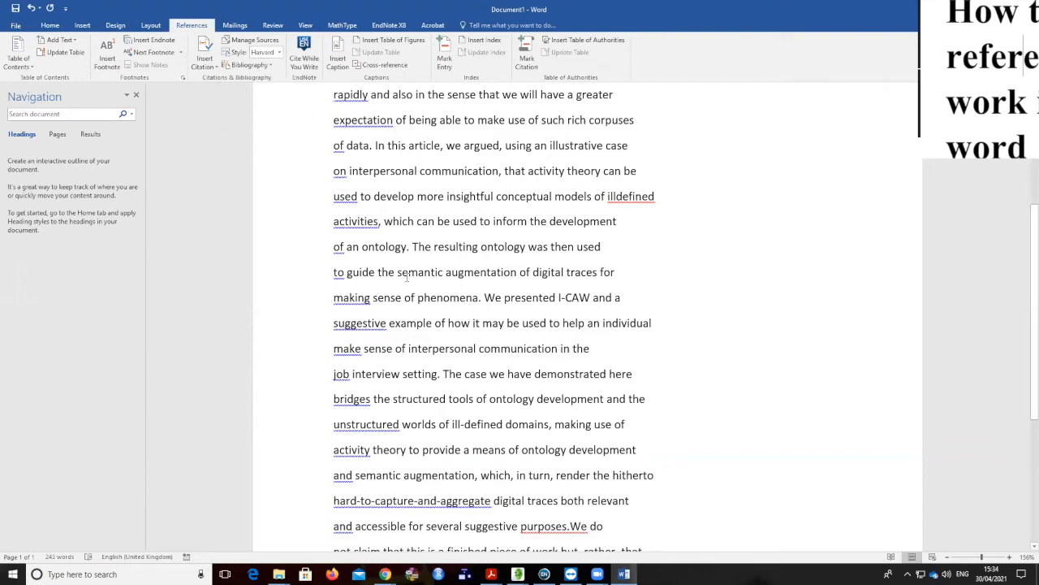
{"action": "left_click", "coordinate": [279, 52]}
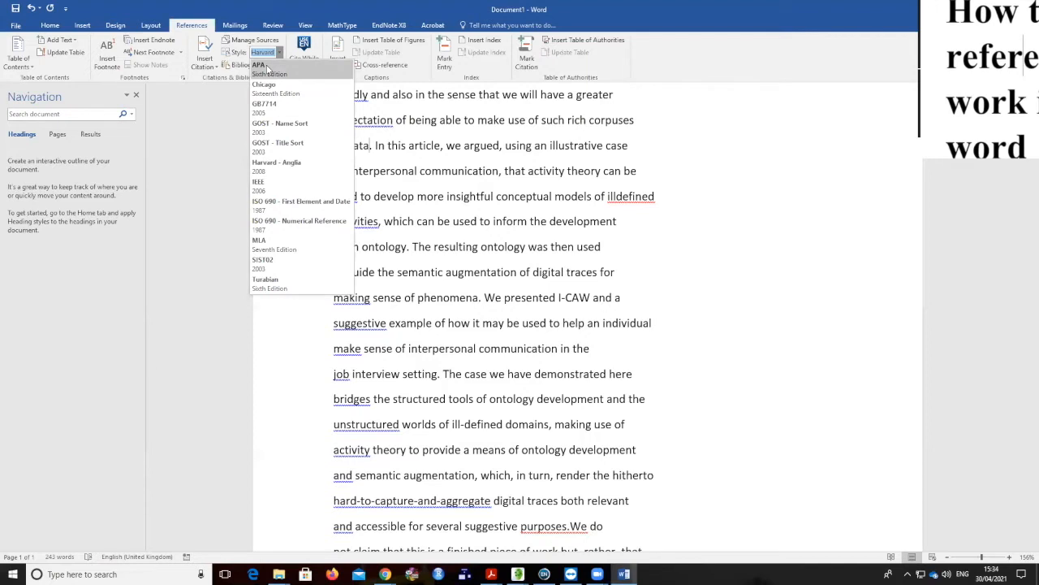
{"action": "key", "text": "Down"}
{"action": "key", "text": "Down"}
{"action": "key", "text": "Down"}
{"action": "key", "text": "Down"}
{"action": "key", "text": "Down"}
{"action": "key", "text": "Down"}
{"action": "key", "text": "Down"}
{"action": "key", "text": "Down"}
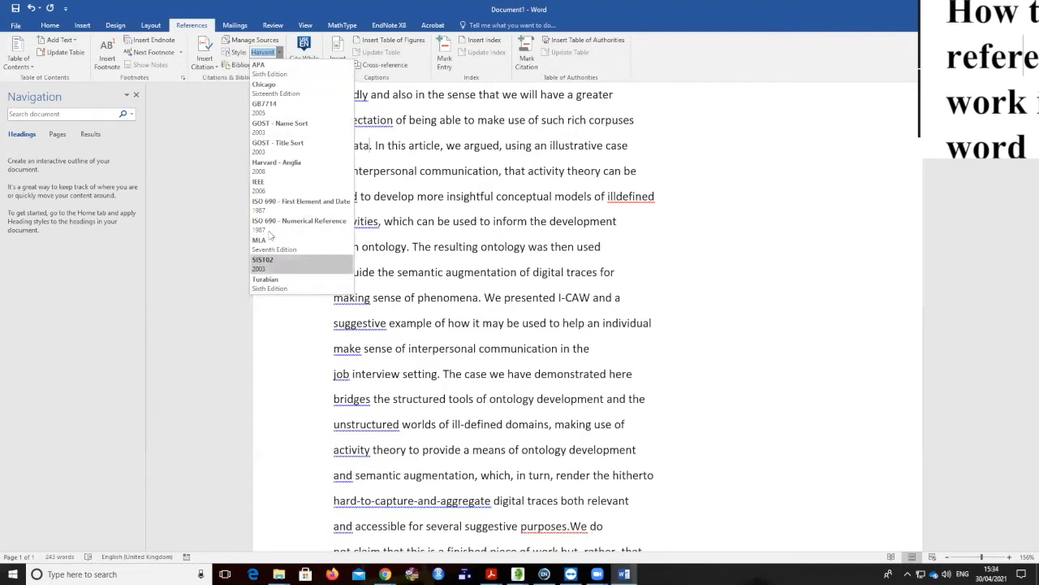
{"action": "scroll", "coordinate": [274, 132], "scroll_direction": "up", "scroll_amount": 5}
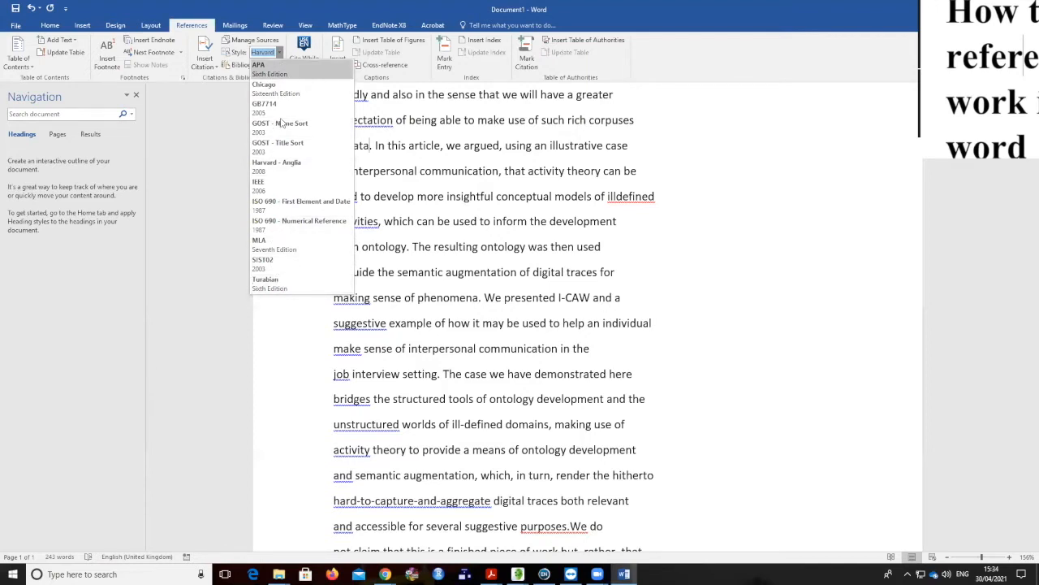
{"action": "left_click", "coordinate": [282, 172]}
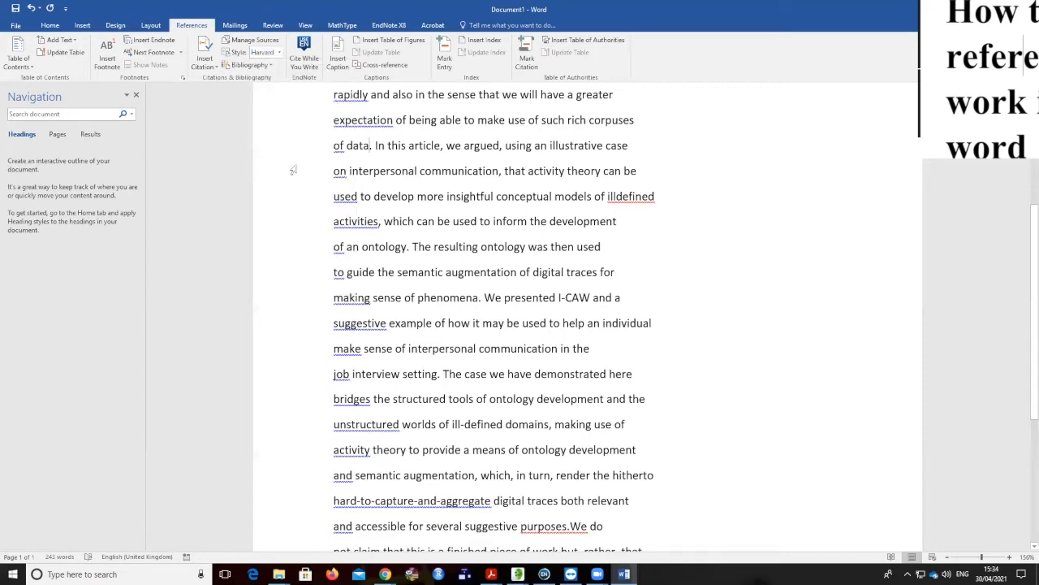
- Start a new citation source right after "data", then bring up the Google Scholar results
{"action": "left_click", "coordinate": [369, 146]}
{"action": "left_click", "coordinate": [205, 59]}
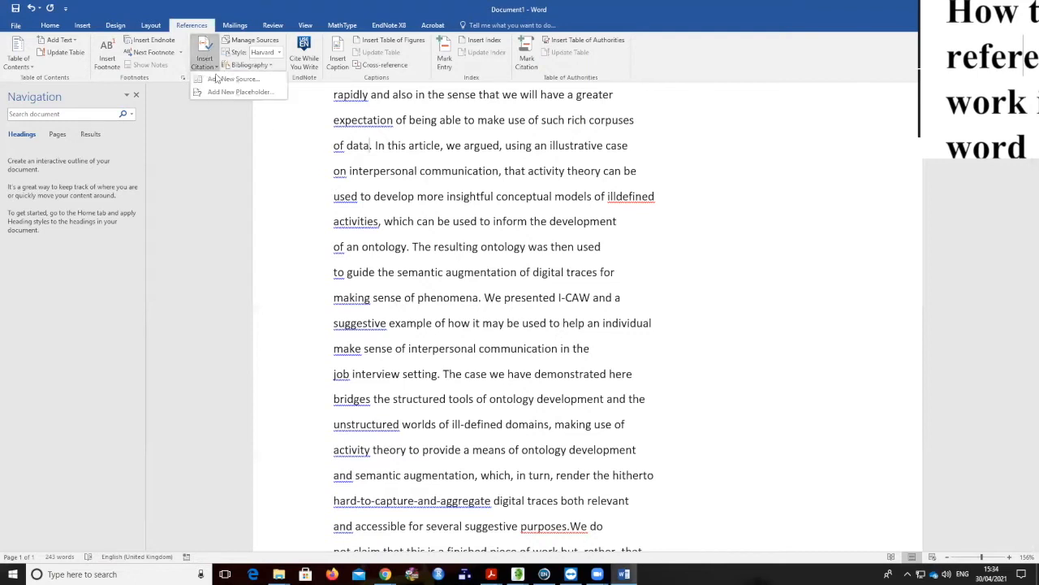
{"action": "left_click", "coordinate": [234, 78]}
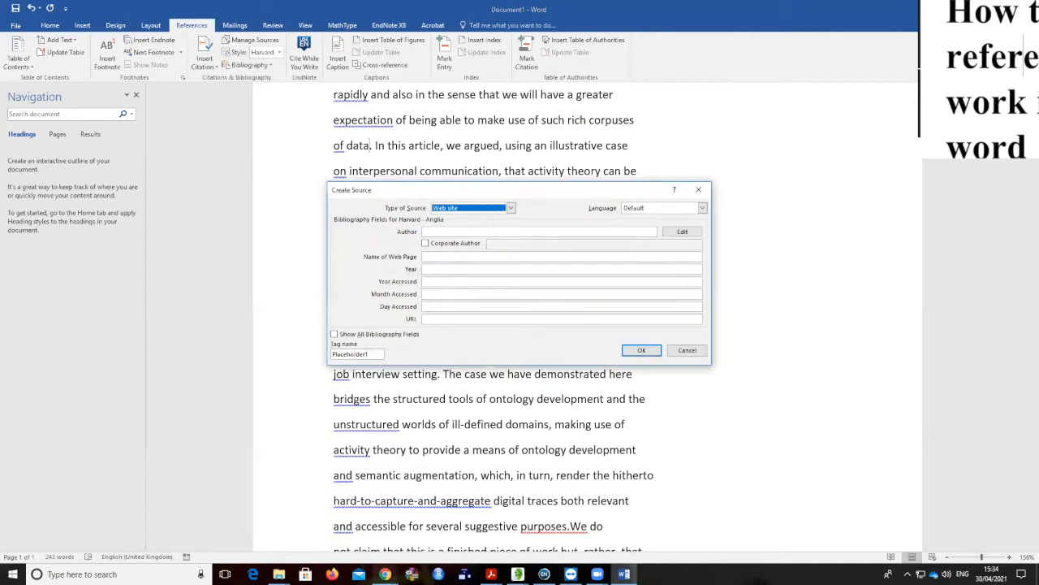
{"action": "mouse_move", "coordinate": [385, 574]}
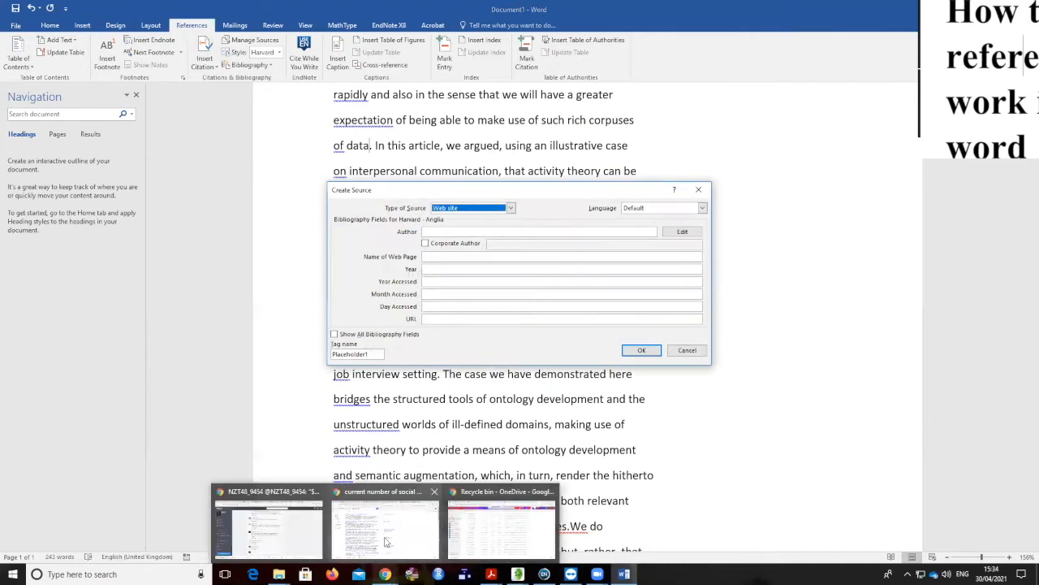
{"action": "left_click", "coordinate": [422, 551]}
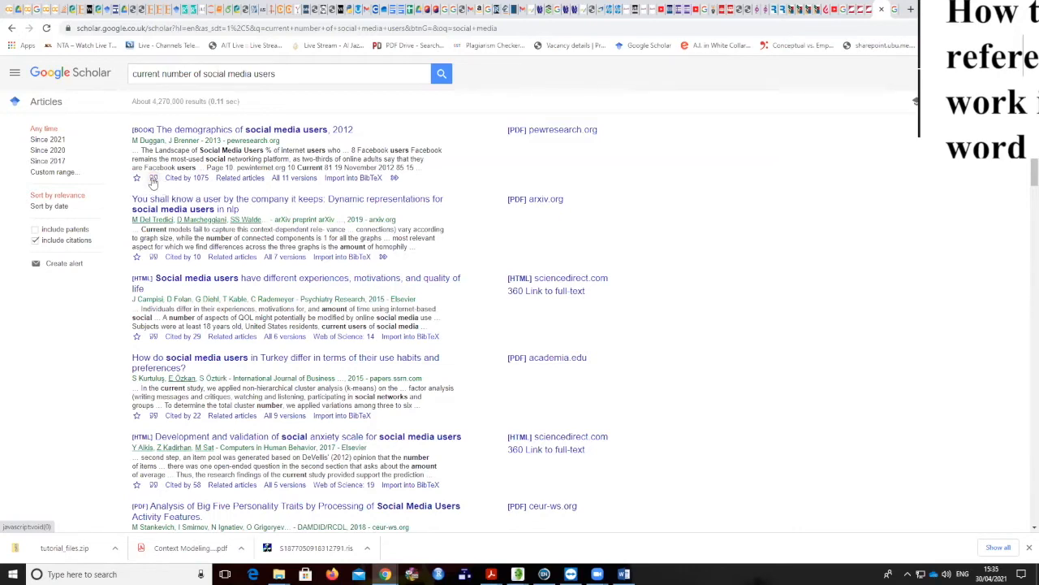
- Copy the first result's Harvard citation, "The demographics of social media users, 2012", and go back to Word
{"action": "left_click", "coordinate": [155, 180]}
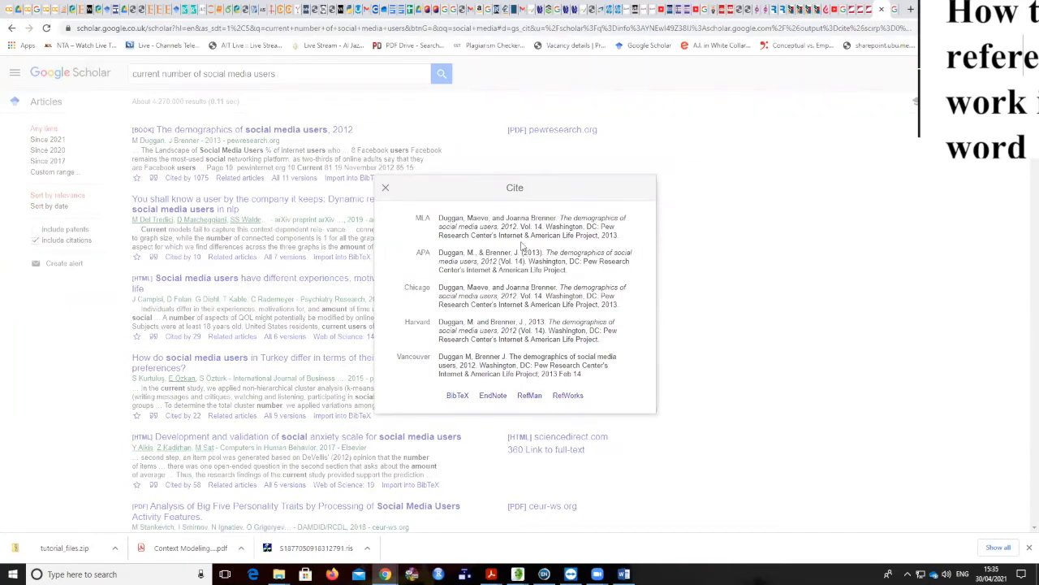
{"action": "left_click", "coordinate": [468, 171]}
{"action": "left_click", "coordinate": [153, 179]}
{"action": "triple_click", "coordinate": [474, 330]}
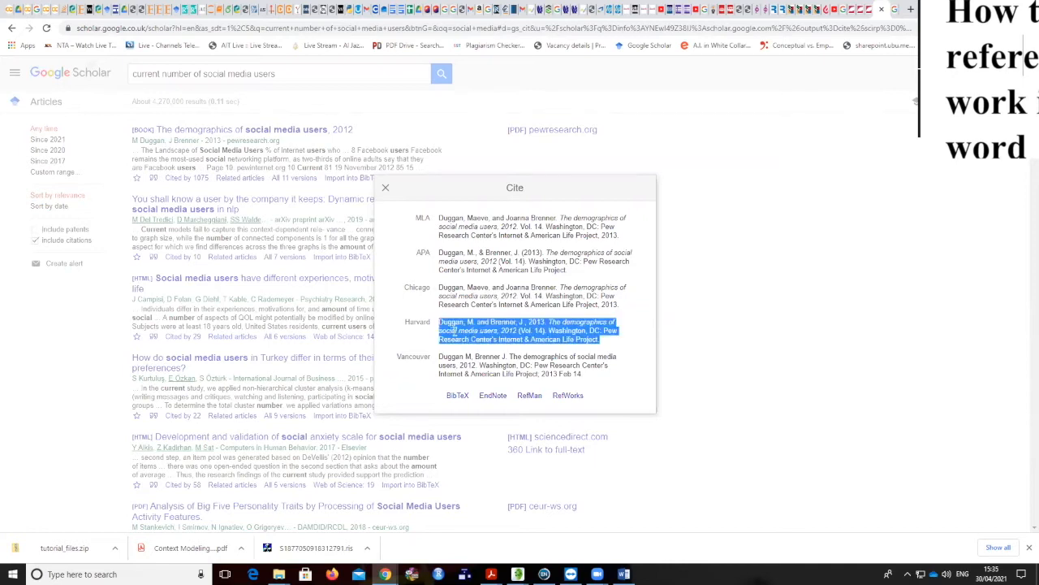
{"action": "right_click", "coordinate": [450, 329]}
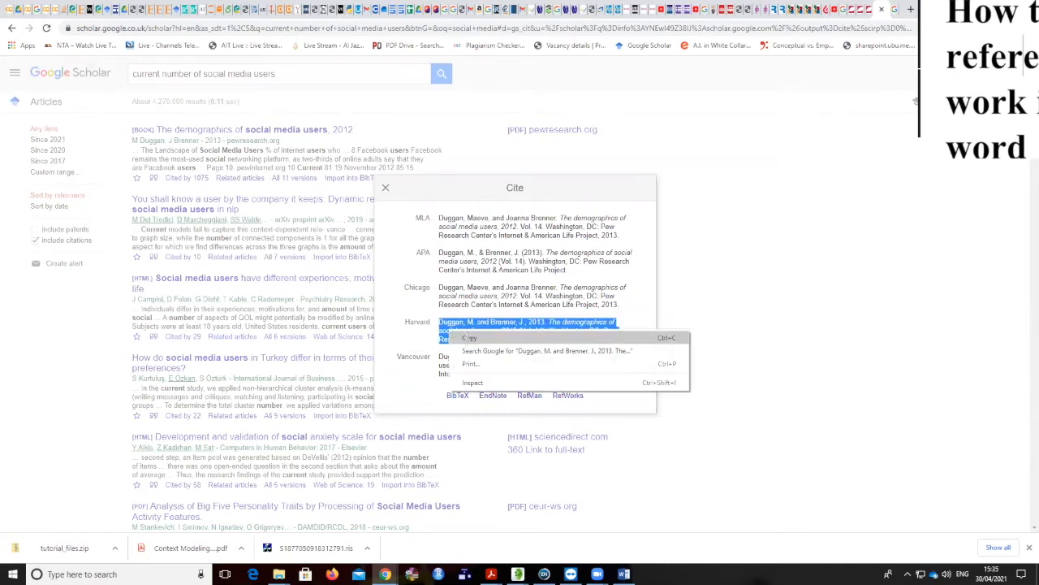
{"action": "left_click", "coordinate": [468, 338]}
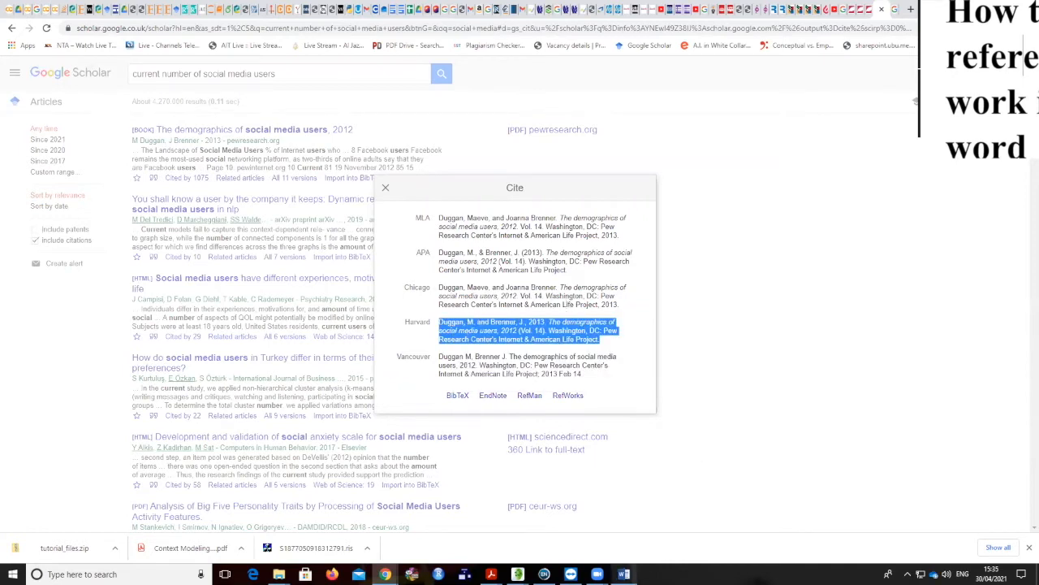
{"action": "left_click", "coordinate": [625, 520]}
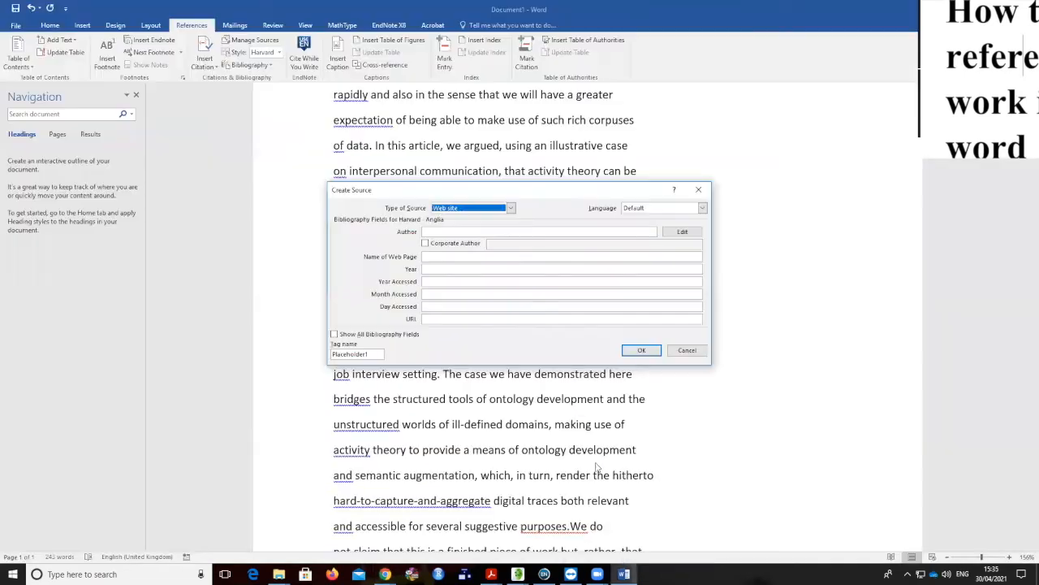
- Cancel the Create Source form and type "References" on a new line at the document's end
{"action": "left_click", "coordinate": [693, 353]}
{"action": "scroll", "coordinate": [635, 376], "scroll_direction": "down", "scroll_amount": 3}
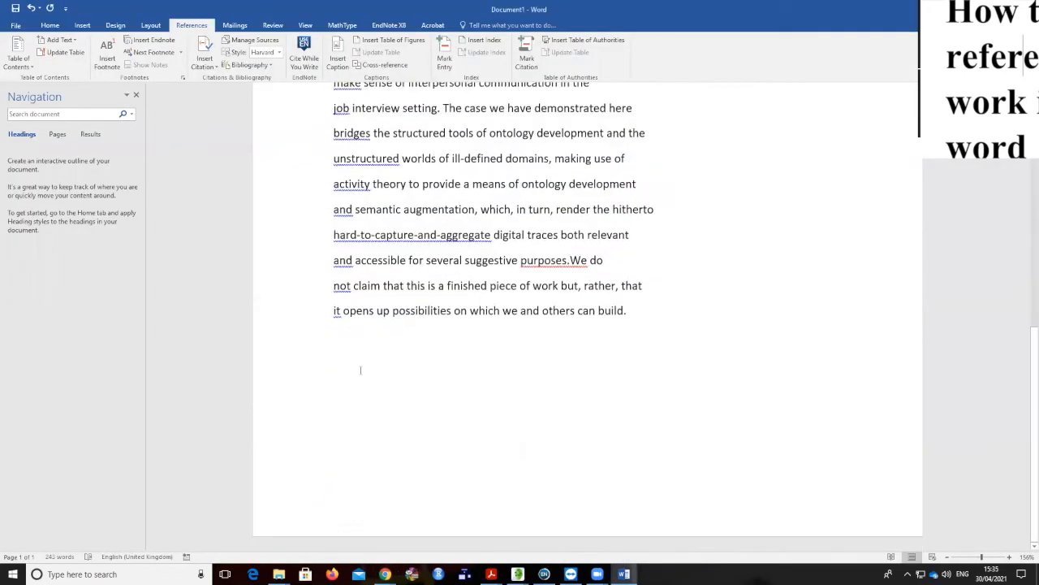
{"action": "left_click", "coordinate": [655, 313]}
{"action": "key", "text": "Return"}
{"action": "key", "text": "Return"}
{"action": "type", "text": "Refere"}
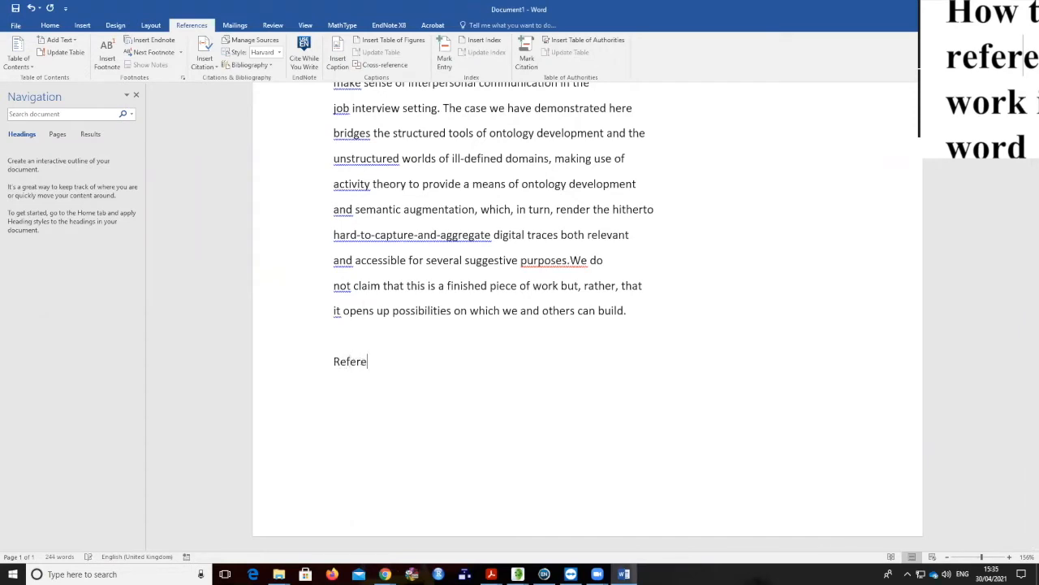
{"action": "type", "text": "nces"}
- Bold the References heading and paste the copied Harvard citation beneath it
{"action": "left_click", "coordinate": [354, 361]}
{"action": "key", "text": "ctrl+b"}
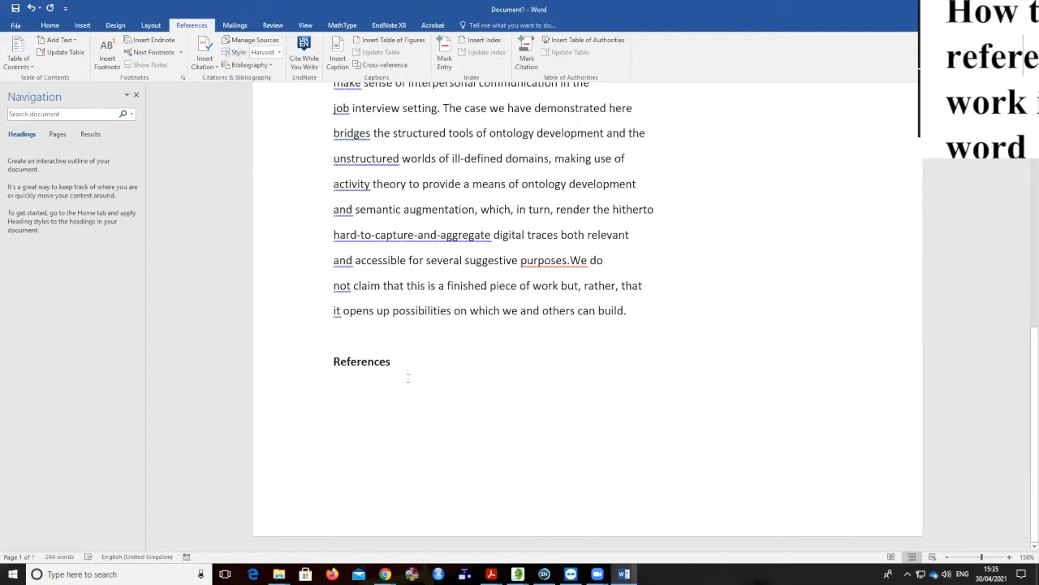
{"action": "key", "text": "ctrl+v"}
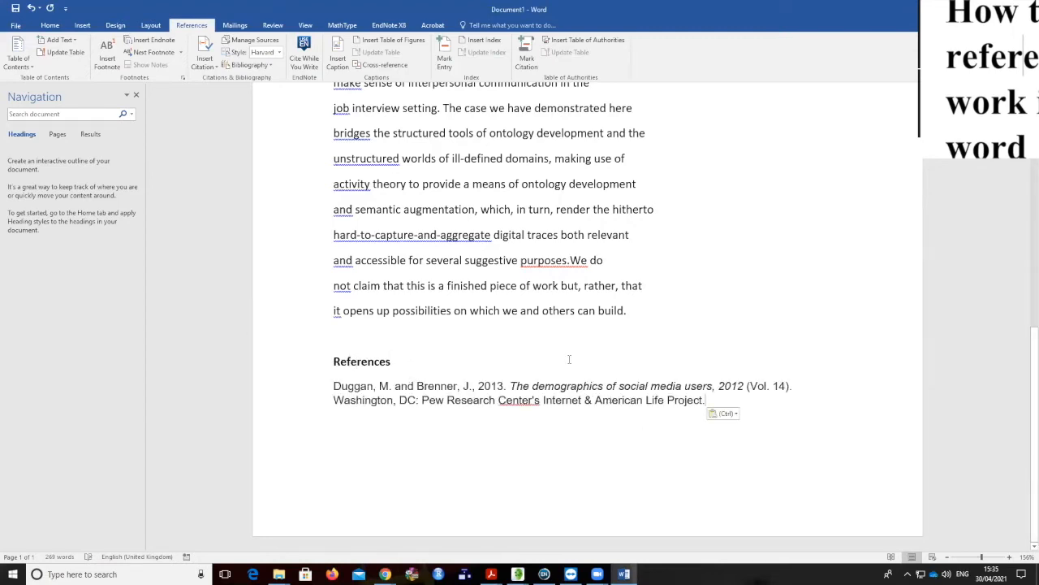
{"action": "key", "text": "Return"}
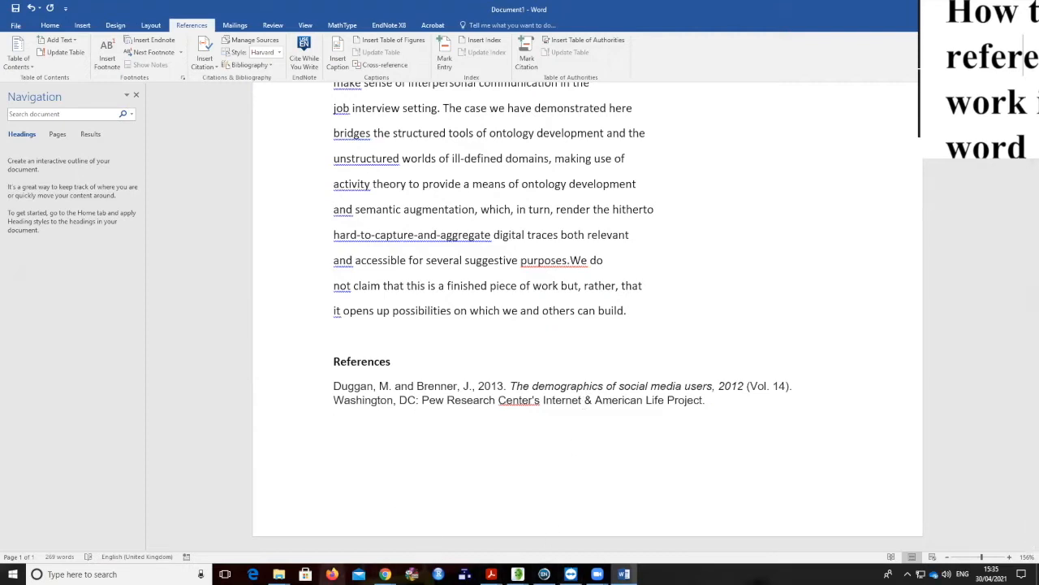
- Search Google Scholar for "internal combustion engine" in place of the previous query
{"action": "mouse_move", "coordinate": [385, 573]}
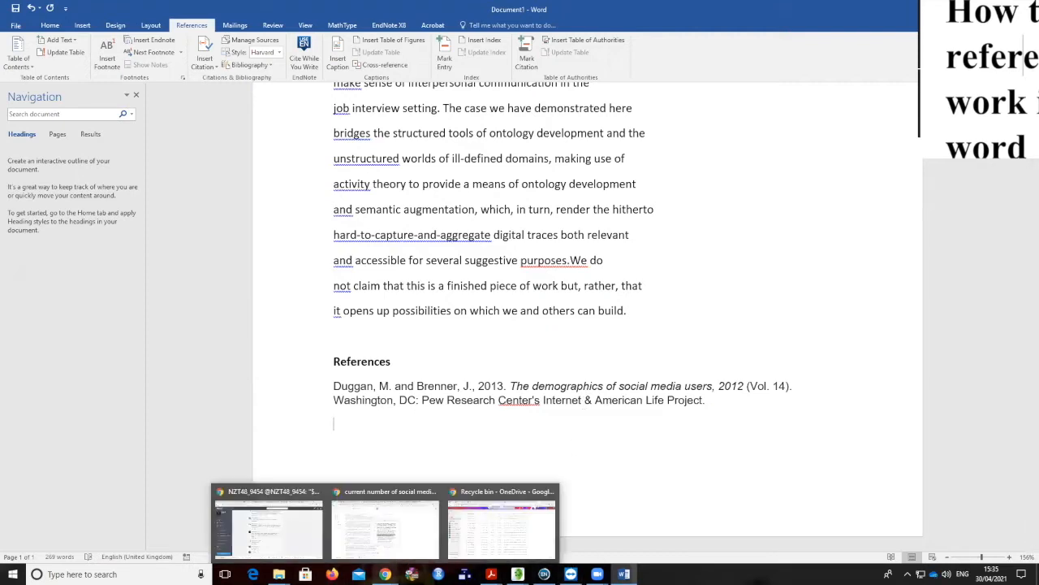
{"action": "left_click", "coordinate": [408, 531]}
{"action": "left_click", "coordinate": [384, 188]}
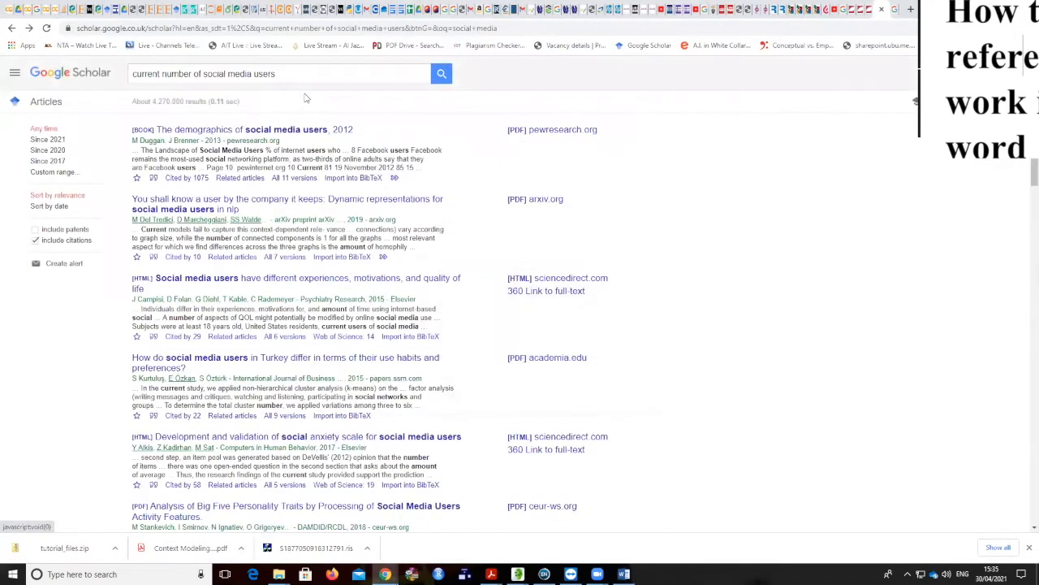
{"action": "left_click_drag", "start_coordinate": [315, 75], "coordinate": [124, 84]}
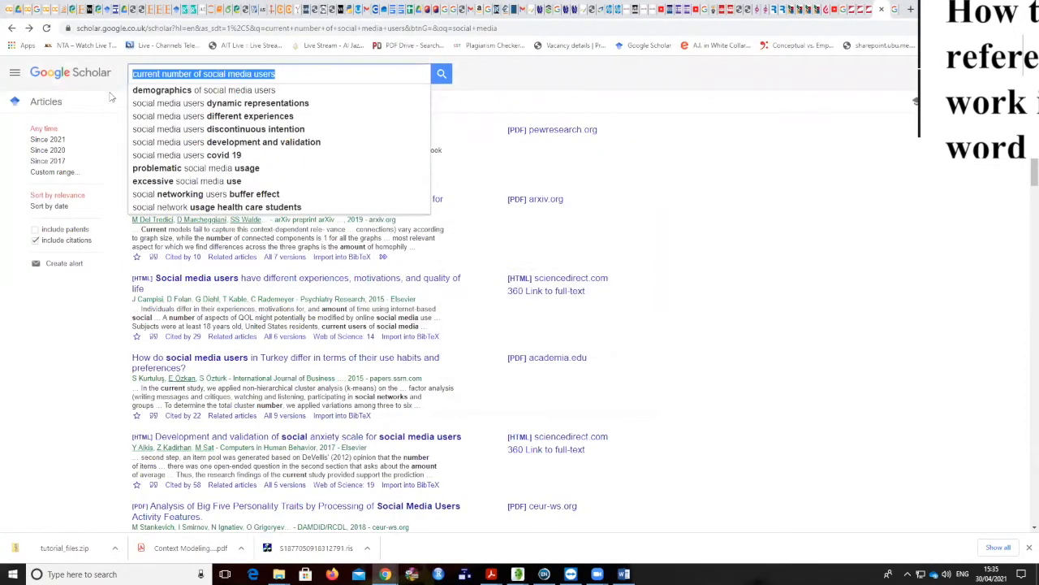
{"action": "type", "text": "in"}
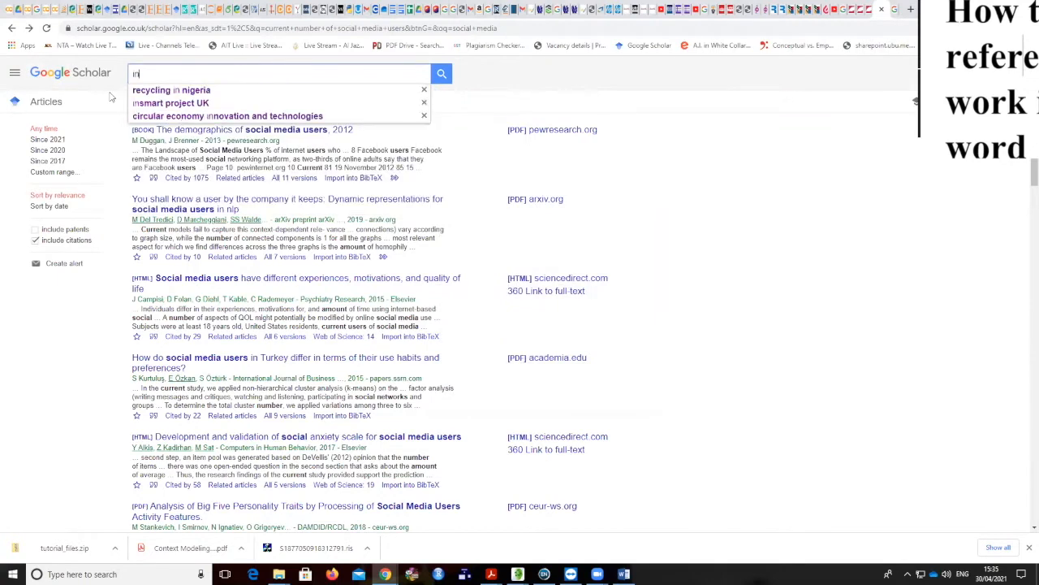
{"action": "type", "text": "ternal"}
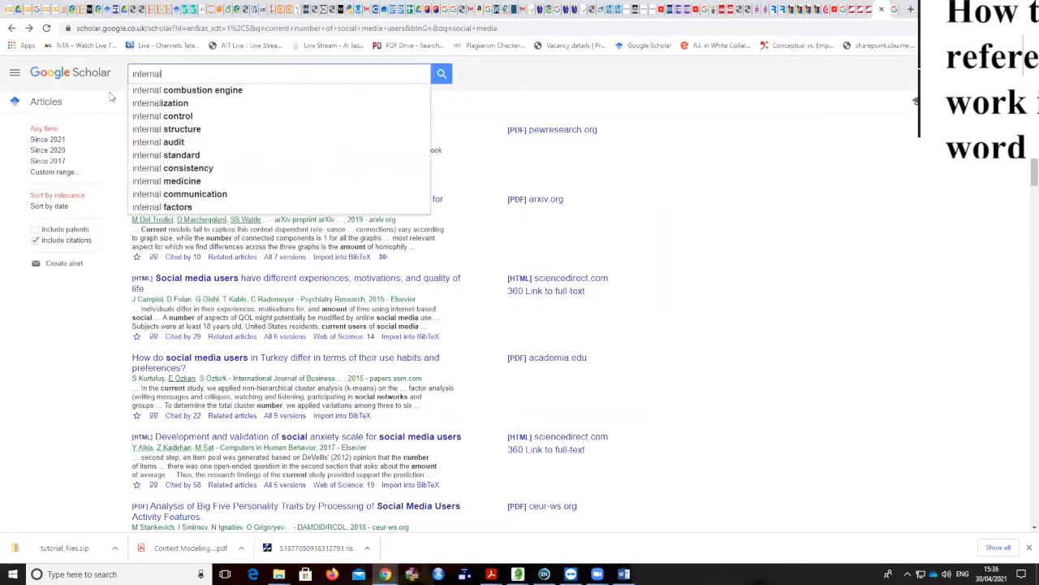
{"action": "key", "text": "Down"}
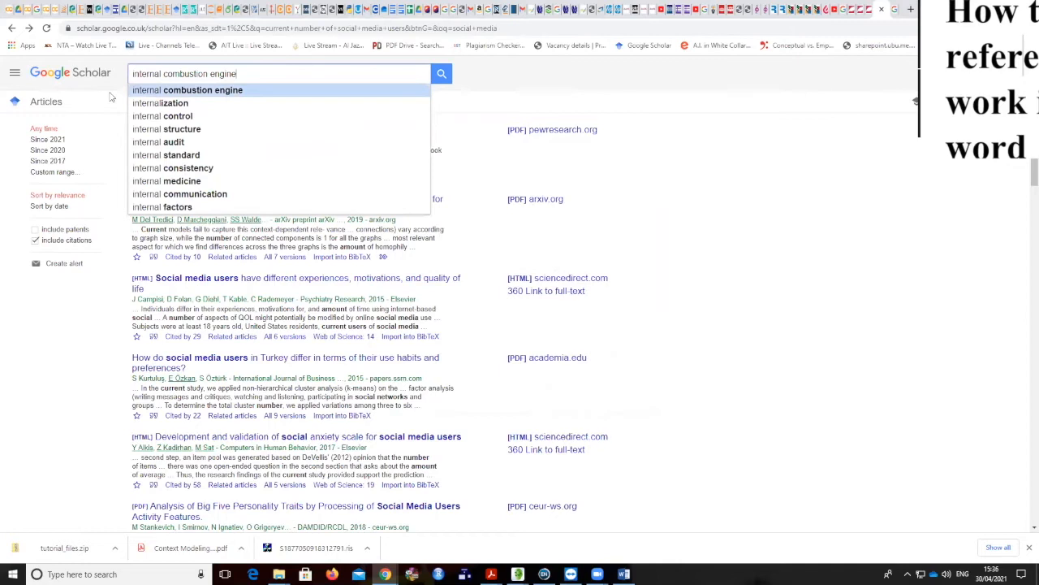
{"action": "key", "text": "Return"}
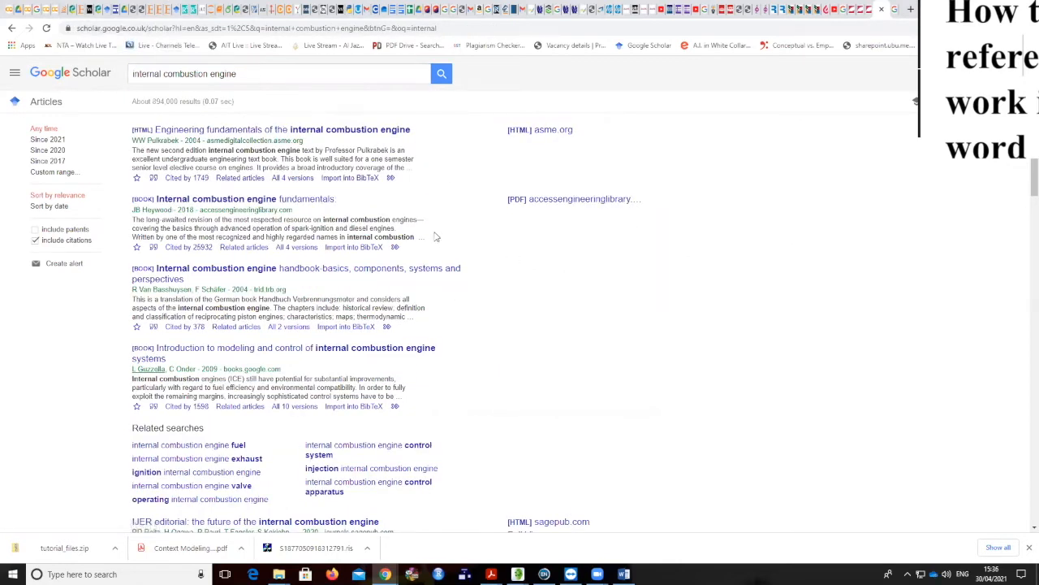
- Select the Harvard citation for Pulkrabek's 2004 engine book and return to Word
{"action": "left_click", "coordinate": [154, 178]}
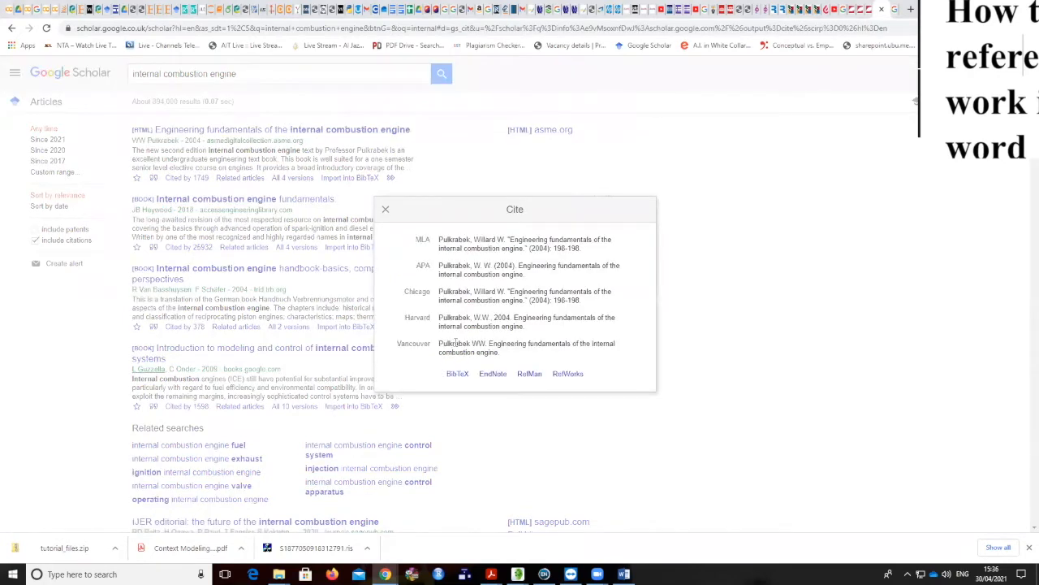
{"action": "triple_click", "coordinate": [474, 318]}
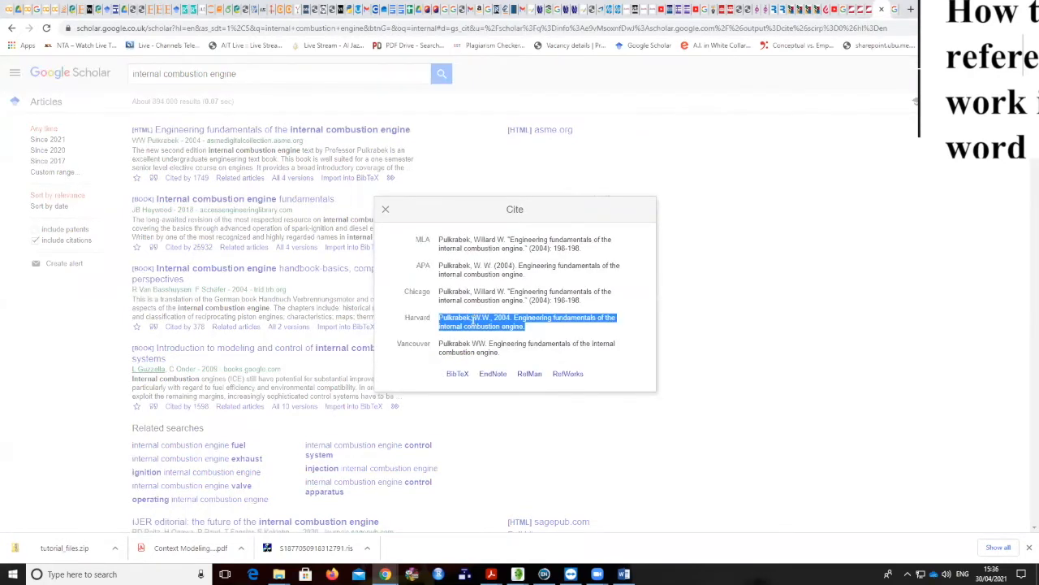
{"action": "mouse_move", "coordinate": [623, 574]}
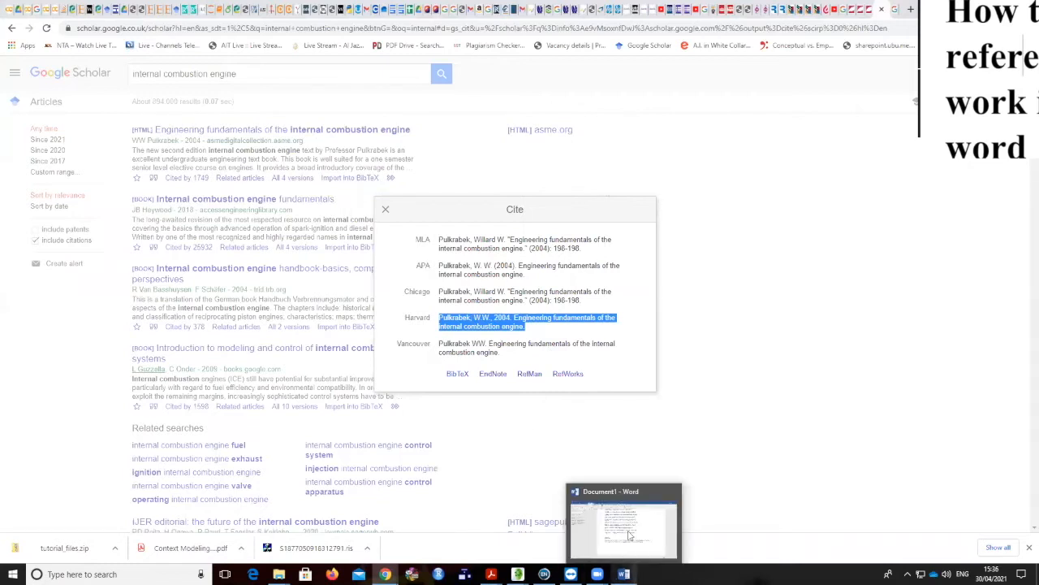
{"action": "left_click", "coordinate": [630, 536]}
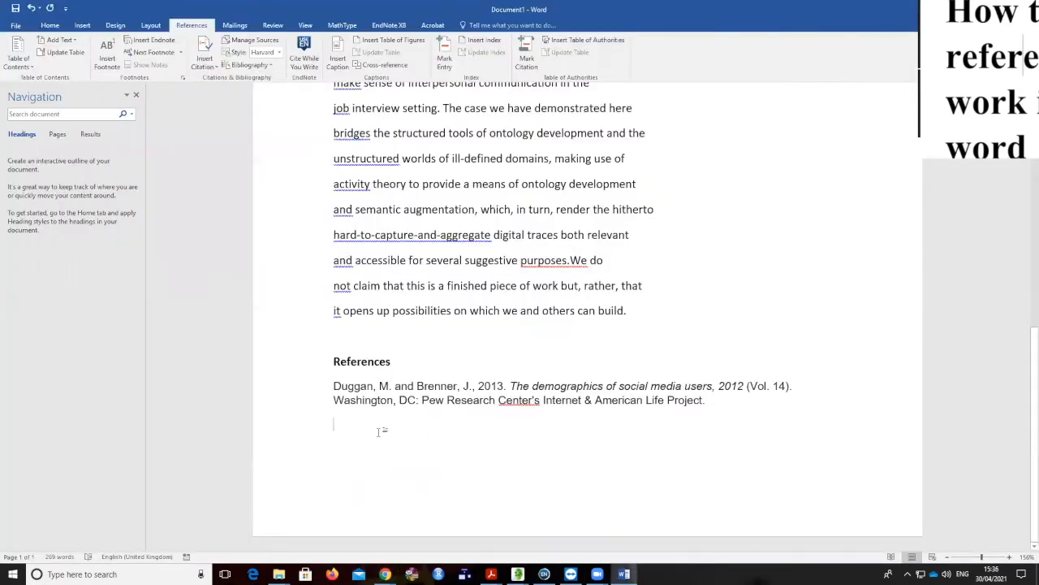
- Paste the Pulkrabek 2004 "Engineering fundamentals of the internal combustion engine" citation as the second reference
{"action": "key", "text": "ctrl+v"}
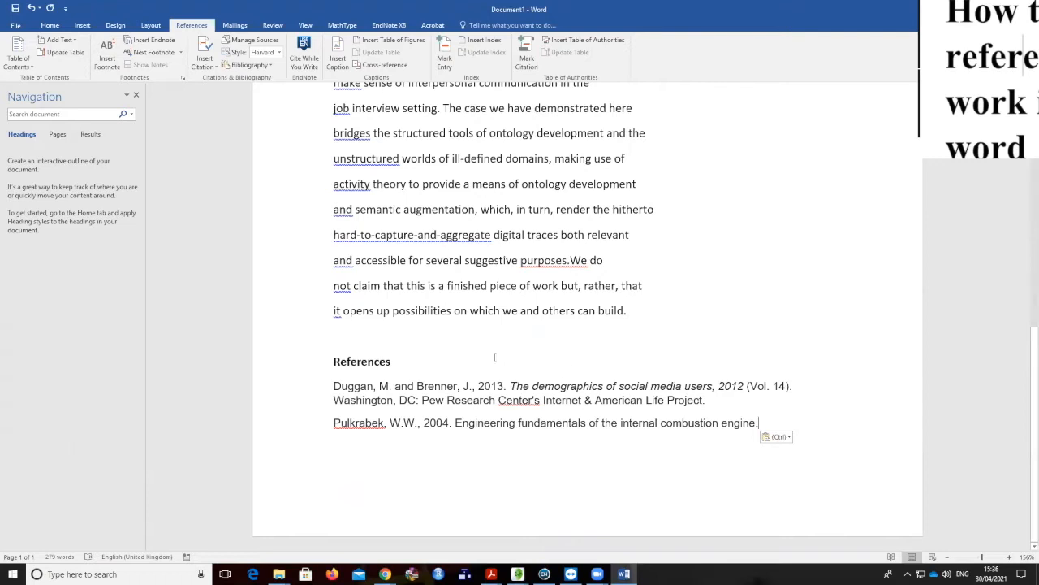
{"action": "scroll", "coordinate": [460, 320], "scroll_direction": "up", "scroll_amount": 5}
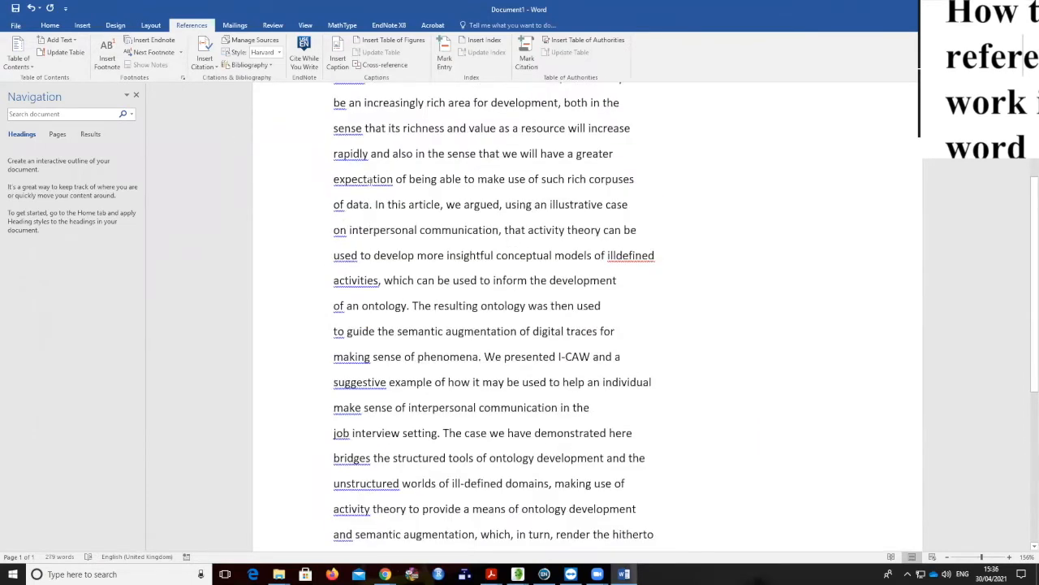
{"action": "scroll", "coordinate": [475, 252], "scroll_direction": "down", "scroll_amount": 4}
{"action": "scroll", "coordinate": [475, 253], "scroll_direction": "up", "scroll_amount": 7}
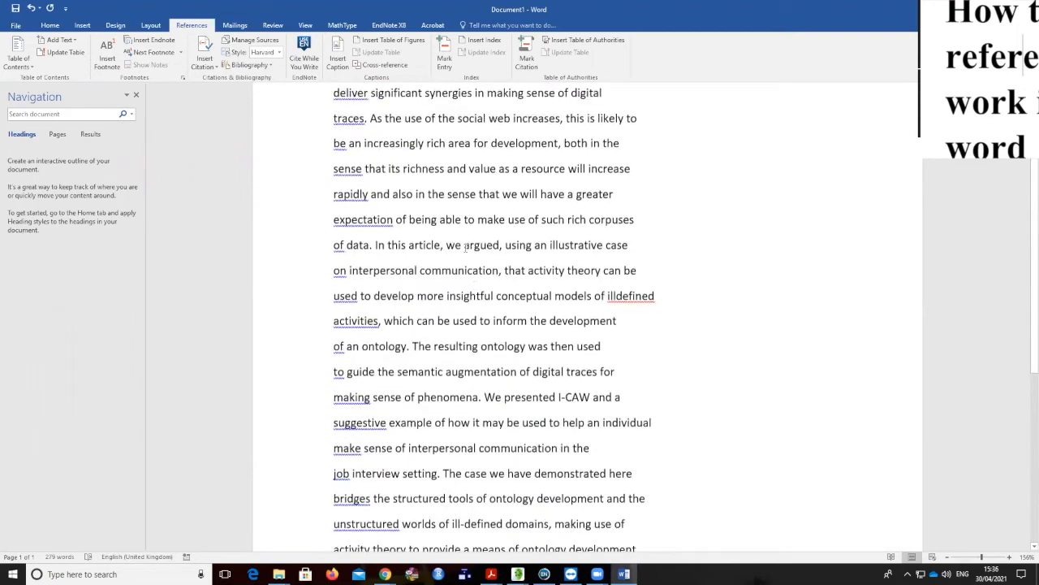
{"action": "scroll", "coordinate": [423, 237], "scroll_direction": "down", "scroll_amount": 5}
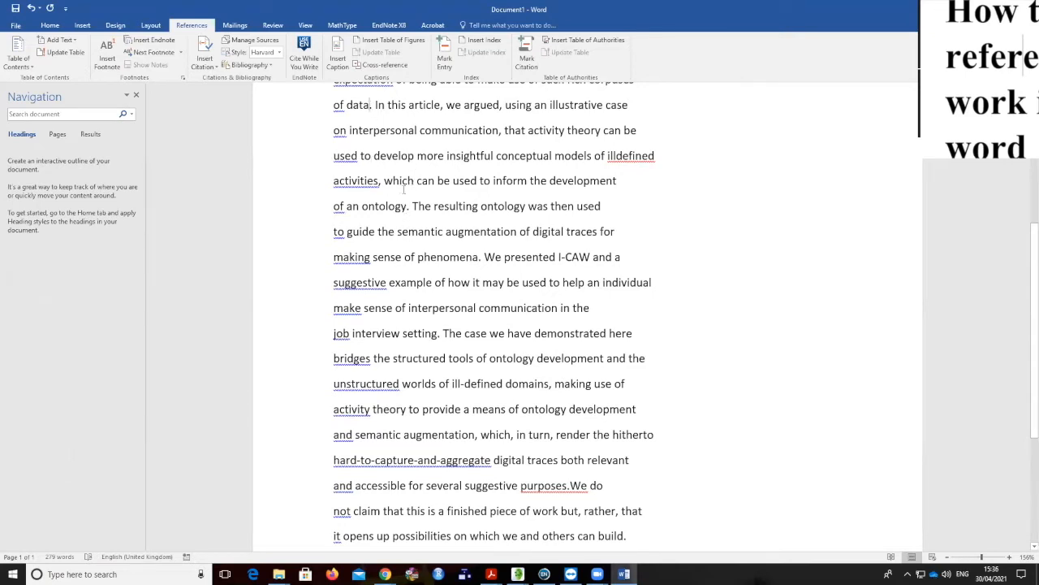
- Open a blank Add New Source form in Word, then bring Google Scholar's citation details forward
{"action": "left_click", "coordinate": [205, 60]}
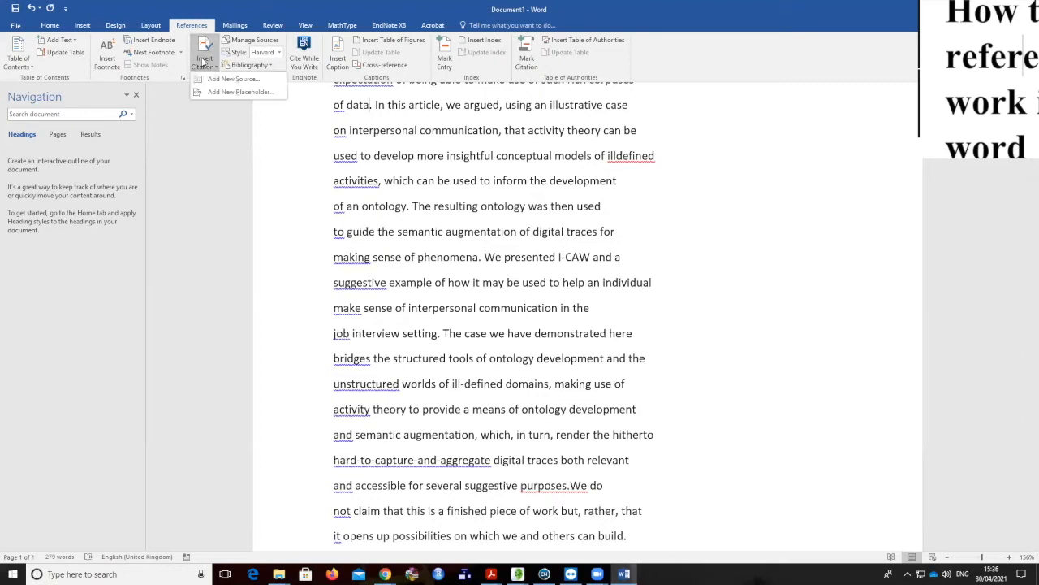
{"action": "left_click", "coordinate": [233, 79]}
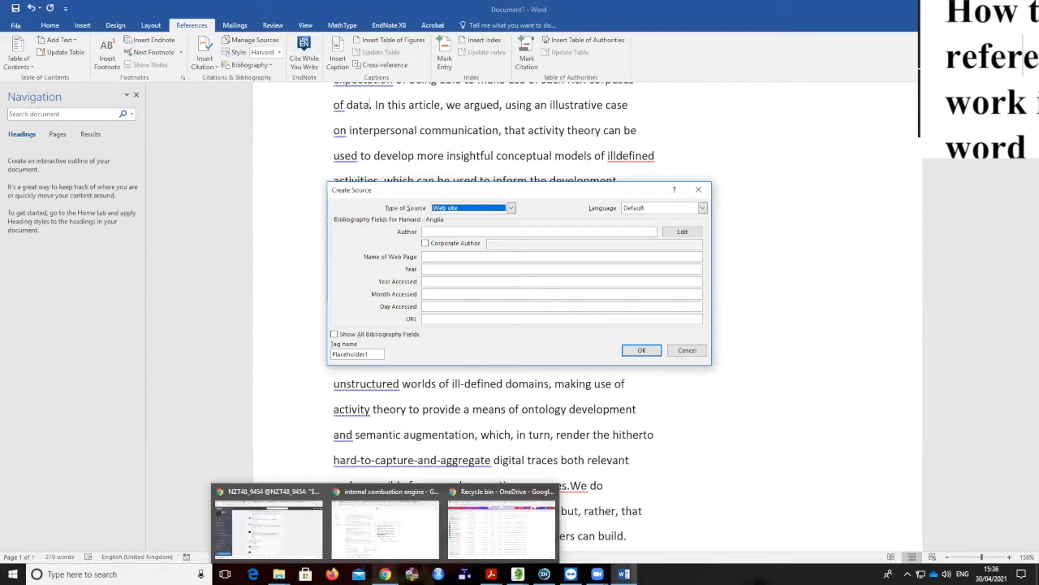
{"action": "left_click", "coordinate": [385, 546]}
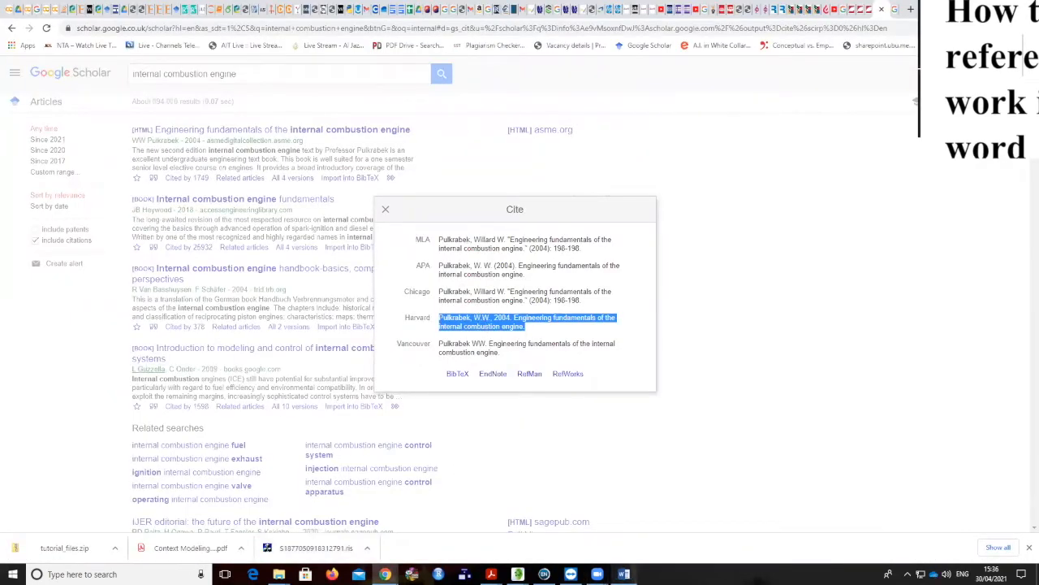
- Compare the Pulkrabek citation in Google Scholar against Word's empty Create Source form, ending in Word
{"action": "left_click", "coordinate": [624, 574]}
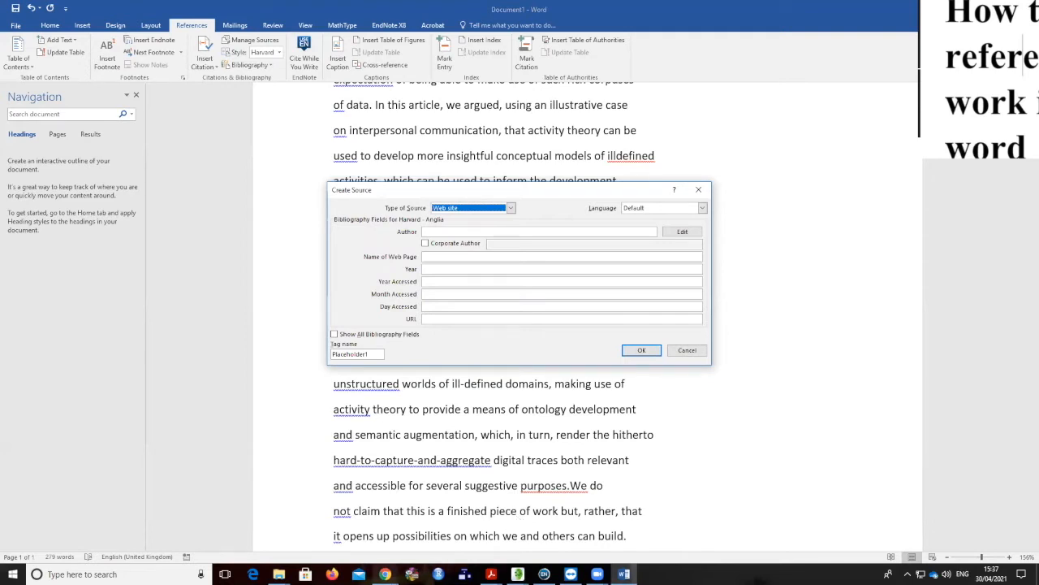
{"action": "mouse_move", "coordinate": [385, 574]}
{"action": "left_click", "coordinate": [397, 549]}
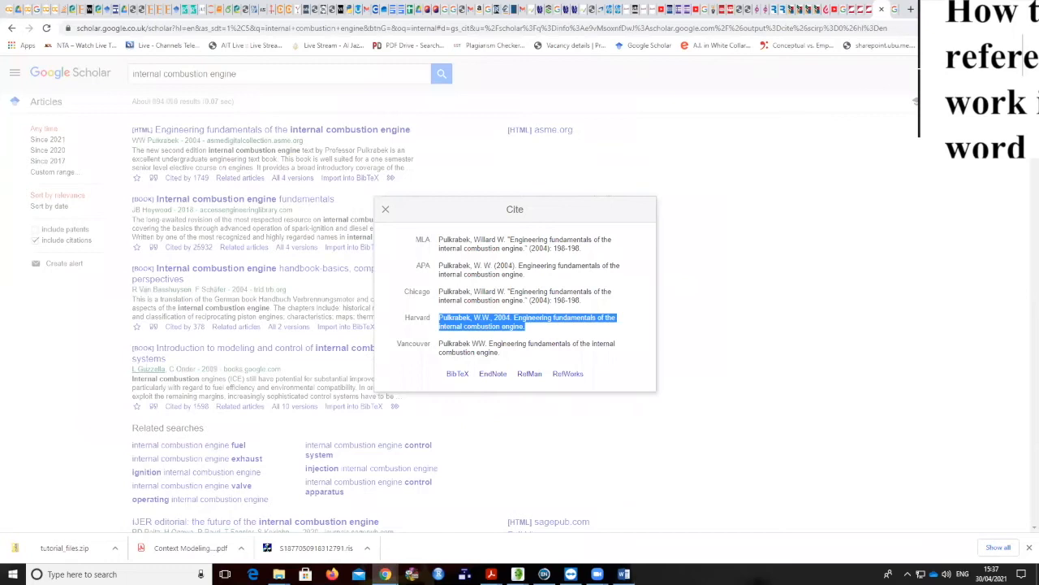
{"action": "key", "text": "alt+Tab"}
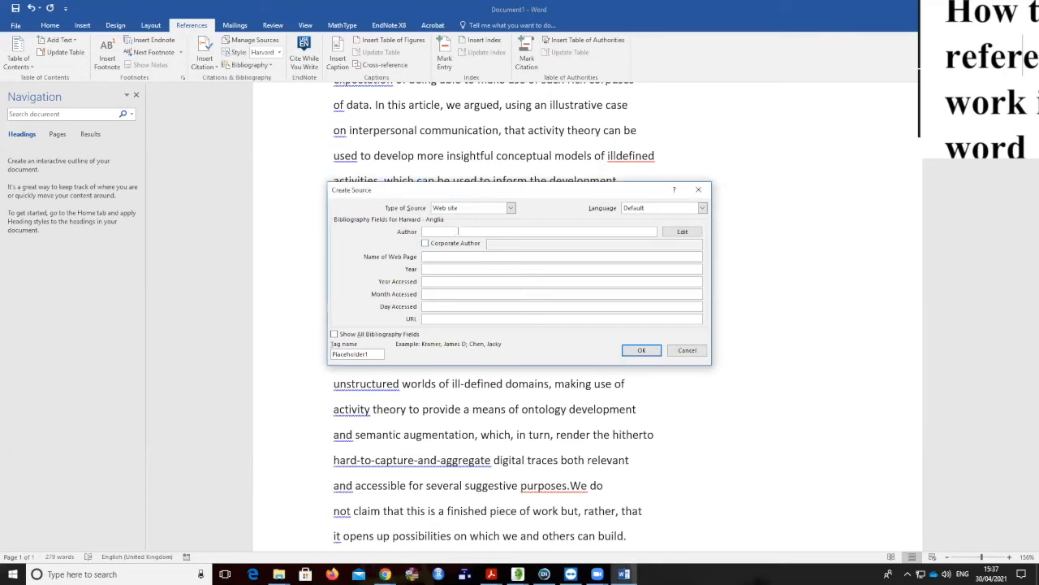
- Fill in the source's author as "Pulkrabek, W. W." in the Create Source form
{"action": "type", "text": "Pulkrabek"}
{"action": "type", "text": ","}
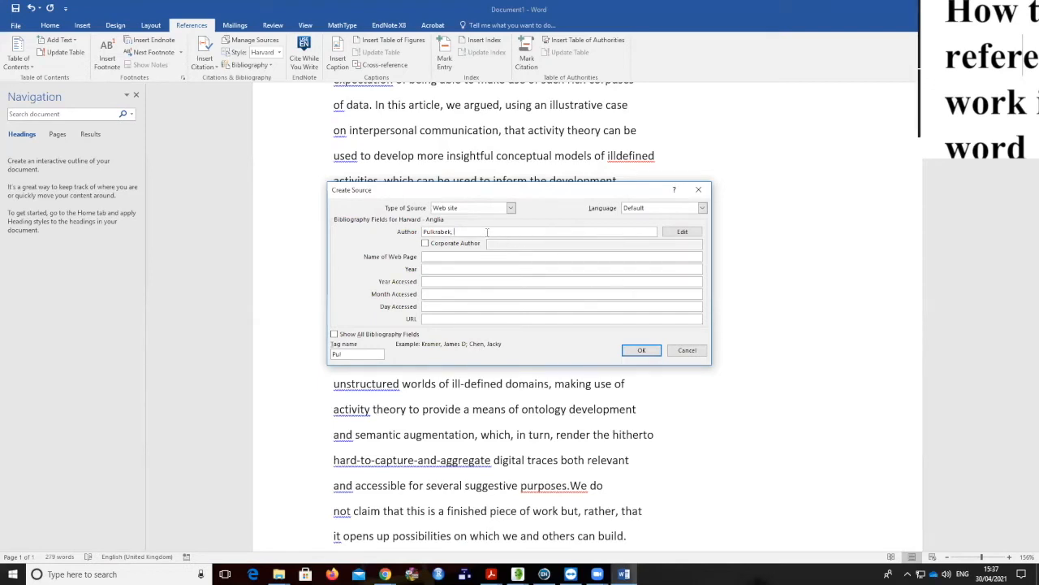
{"action": "type", "text": " W. W."}
{"action": "key", "text": "alt+Tab"}
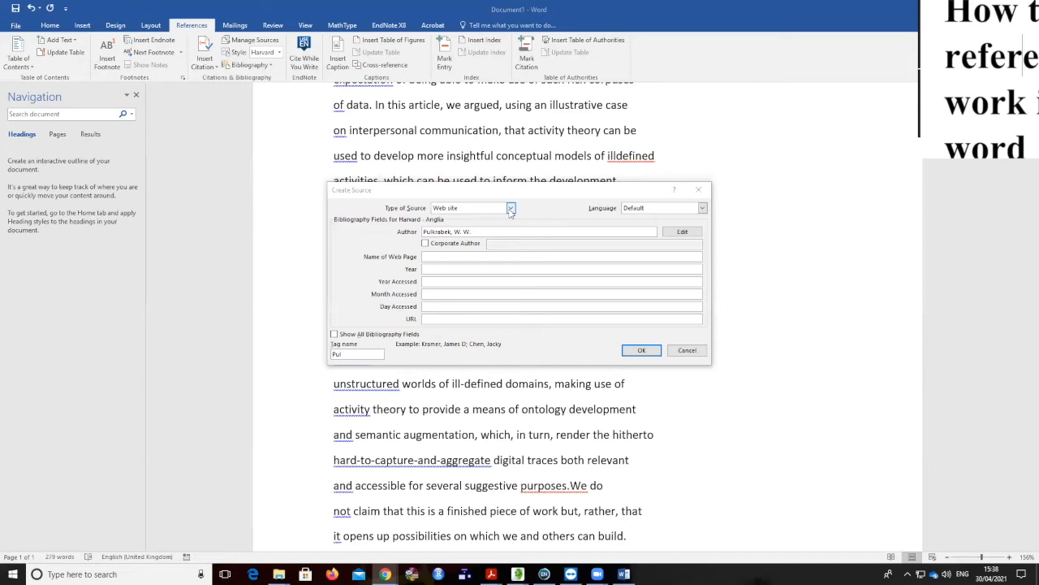
- Make it a Journal Article titled "Engineering fundamentals of the internal combustion engine", journal JCN, year 2004
{"action": "left_click", "coordinate": [511, 209]}
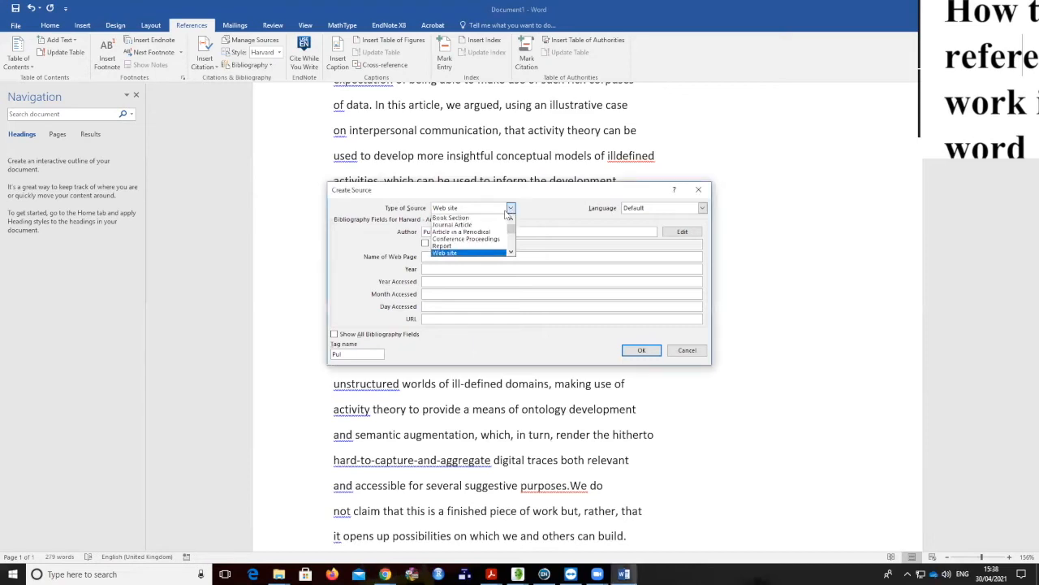
{"action": "scroll", "coordinate": [479, 221], "scroll_direction": "up", "scroll_amount": 1}
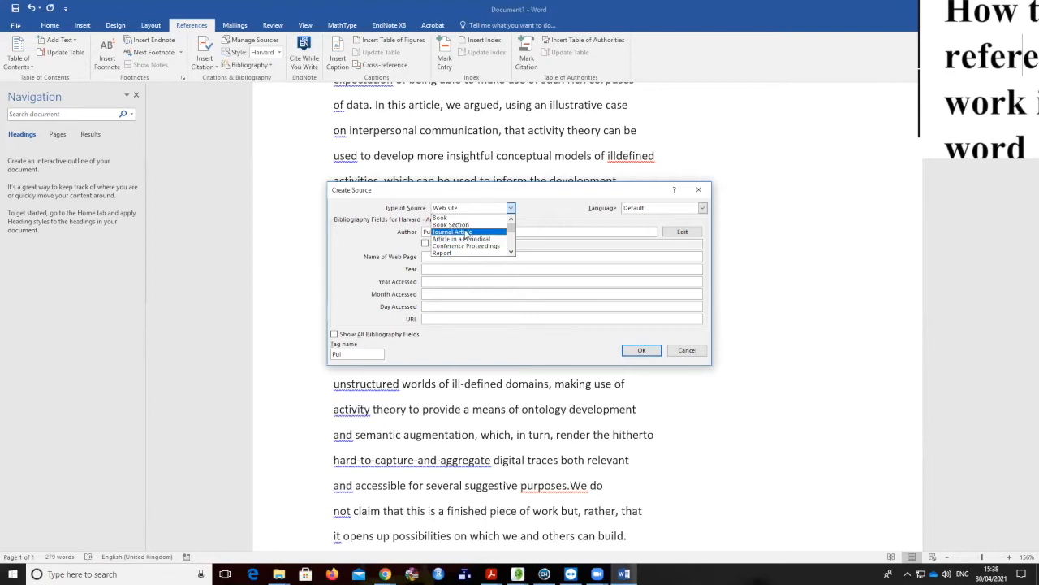
{"action": "left_click", "coordinate": [466, 233]}
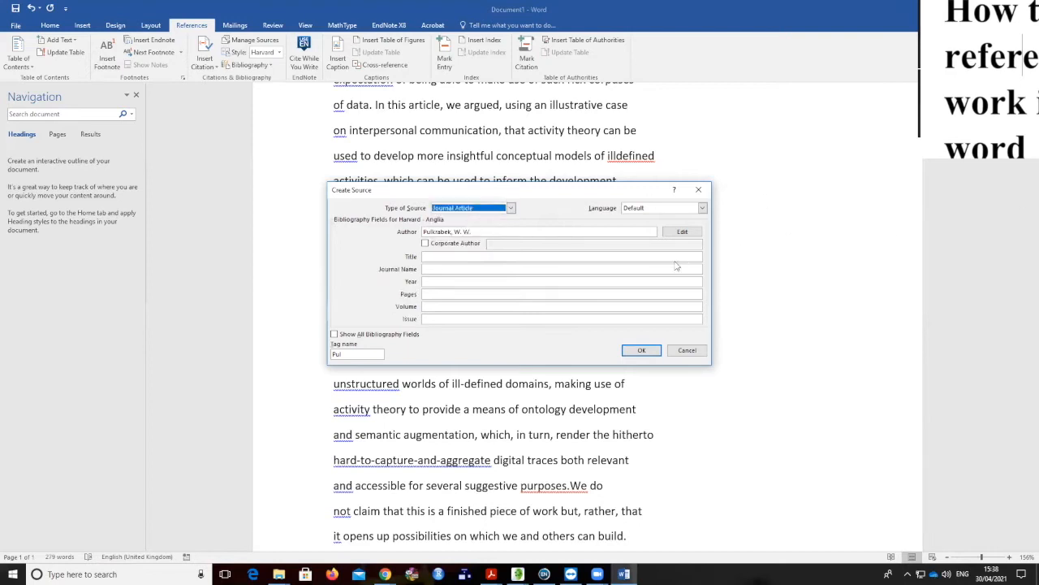
{"action": "left_click", "coordinate": [436, 259]}
{"action": "left_click", "coordinate": [435, 256]}
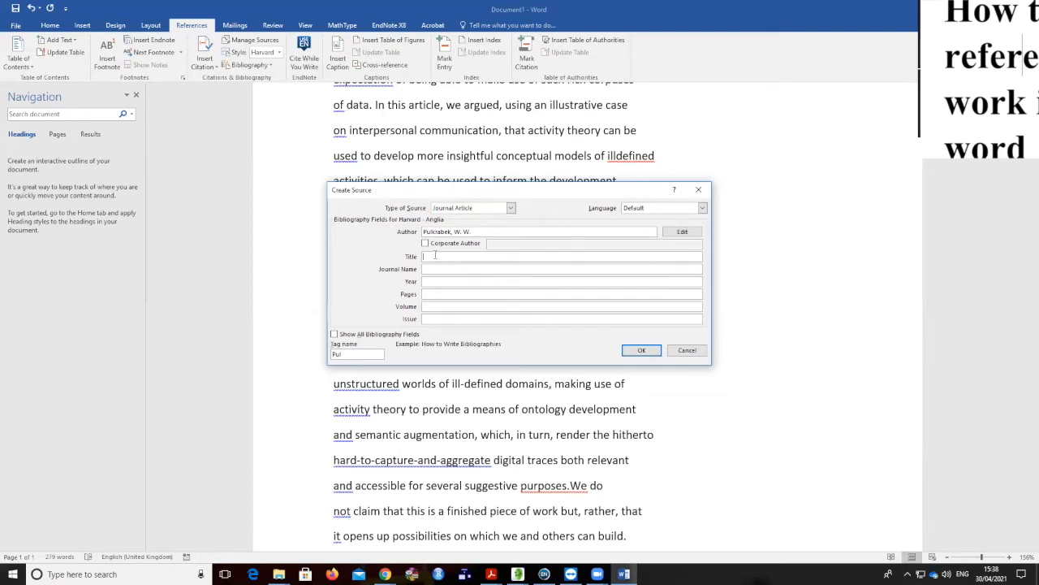
{"action": "type", "text": "Engineering fundamentals of the internal combustion engine."}
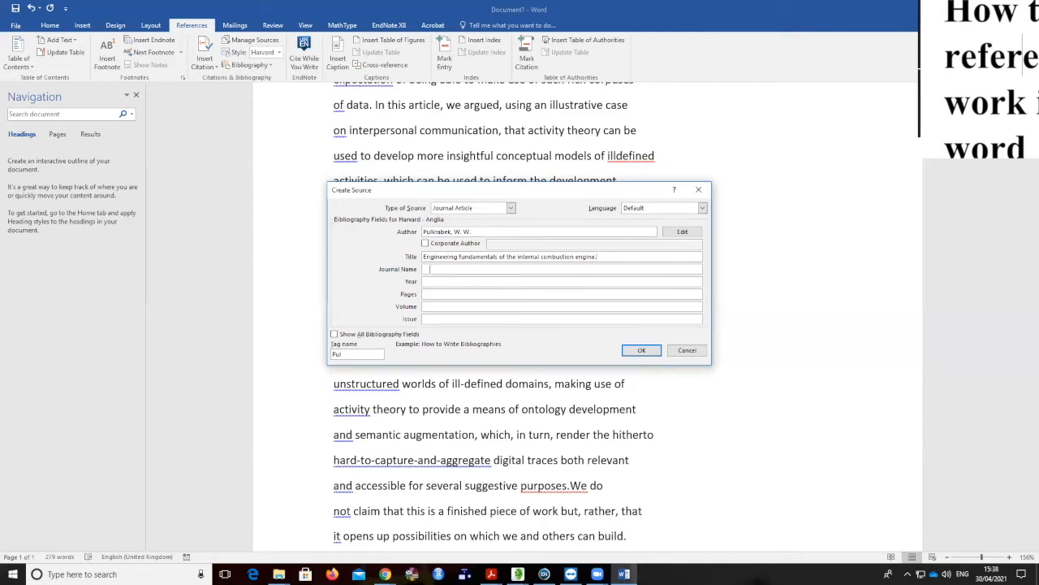
{"action": "left_click", "coordinate": [429, 269]}
{"action": "type", "text": "JCN"}
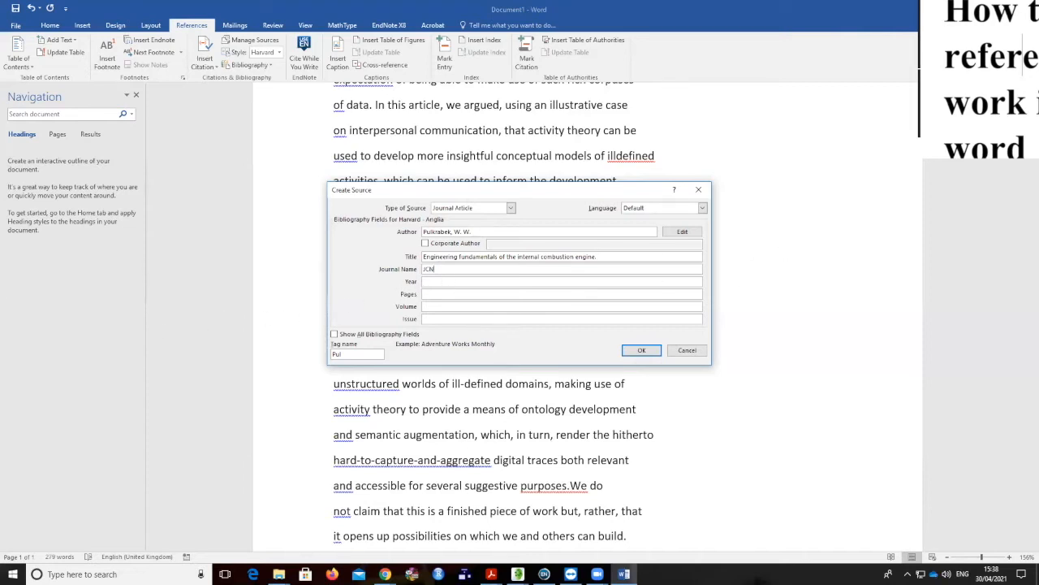
{"action": "left_click", "coordinate": [437, 281]}
{"action": "type", "text": "2004"}
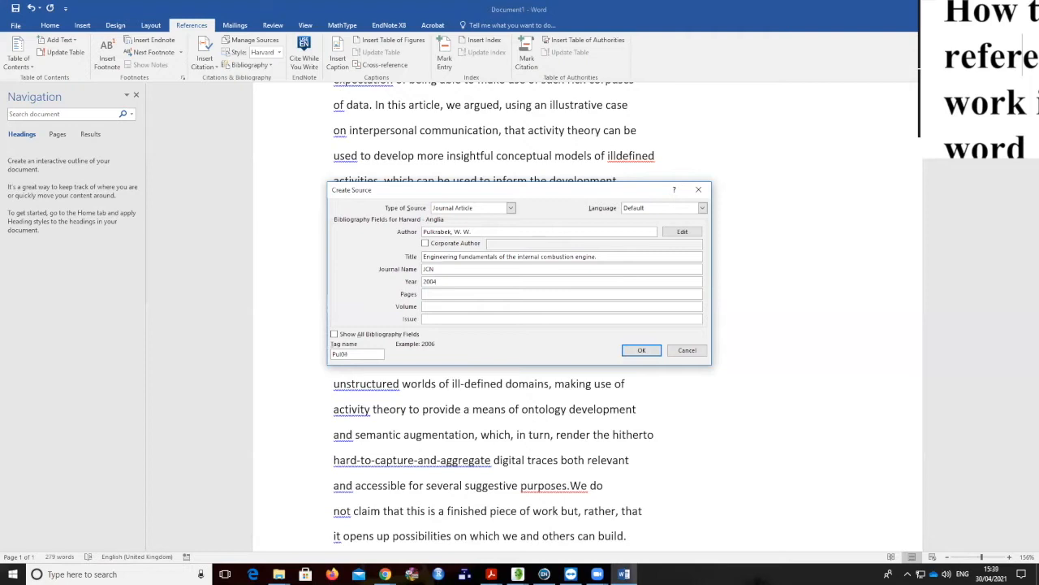
- Enter the page range 198-199 in the Pulkrabek source's Pages field
{"action": "left_click", "coordinate": [445, 293]}
{"action": "left_click", "coordinate": [386, 574]}
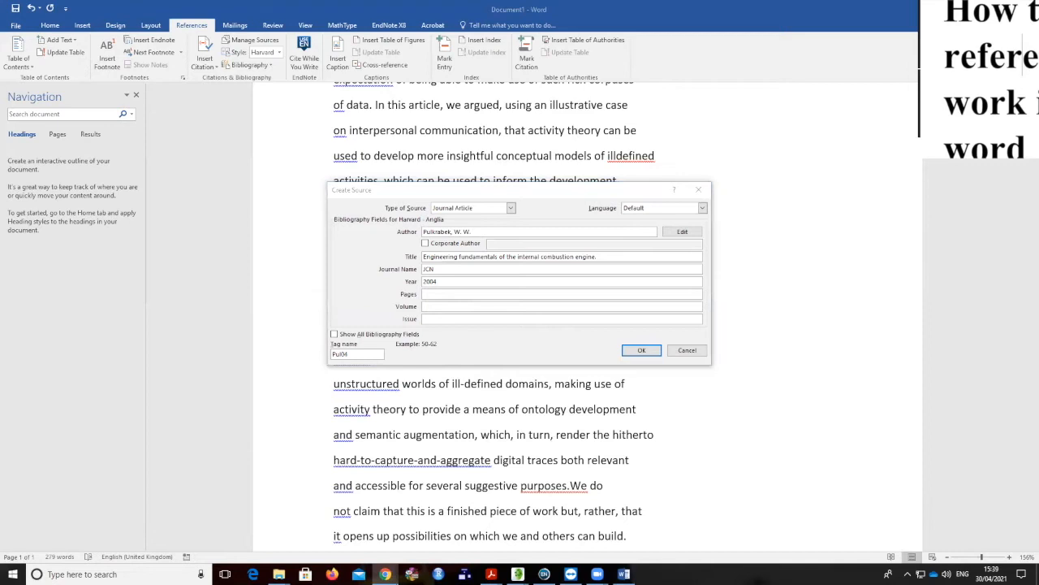
{"action": "left_click", "coordinate": [445, 296]}
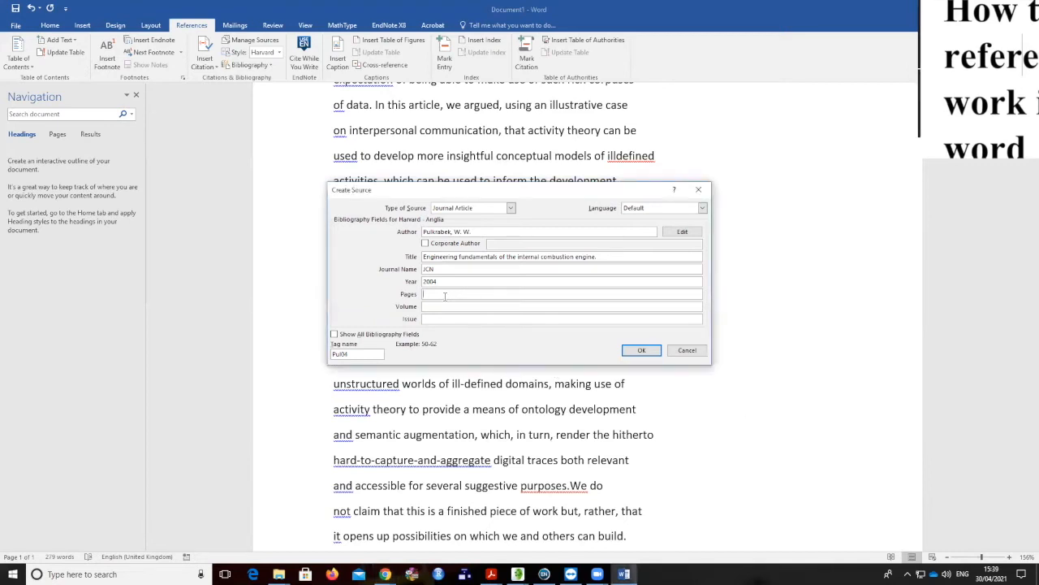
{"action": "type", "text": "198"}
{"action": "type", "text": "-199"}
{"action": "left_click", "coordinate": [461, 309]}
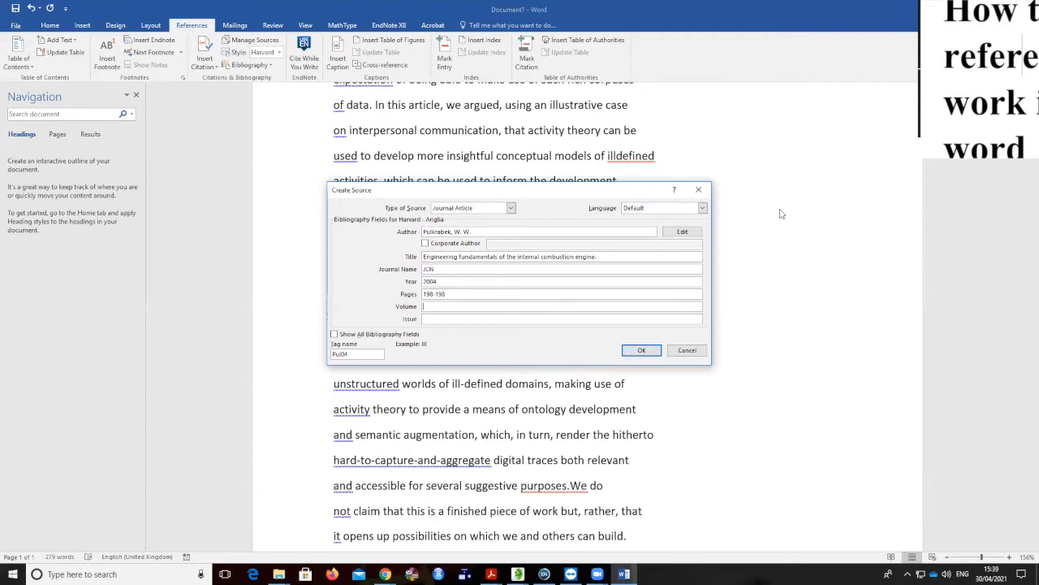
- Save the Pulkrabek source so (Pulkrabek, 2004) is cited after the word 'data'
{"action": "left_click", "coordinate": [641, 350]}
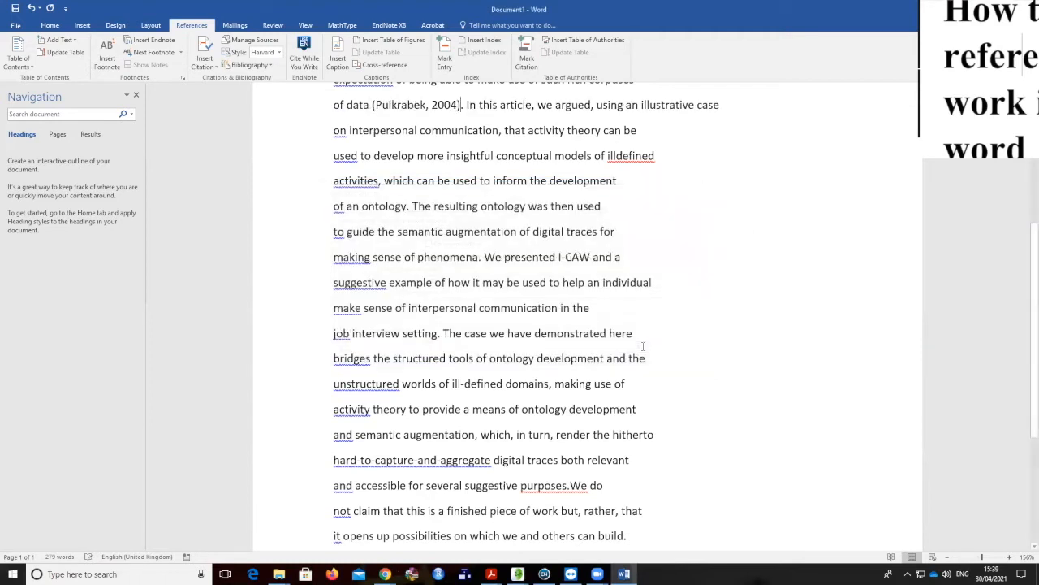
{"action": "scroll", "coordinate": [541, 258], "scroll_direction": "up", "scroll_amount": 3}
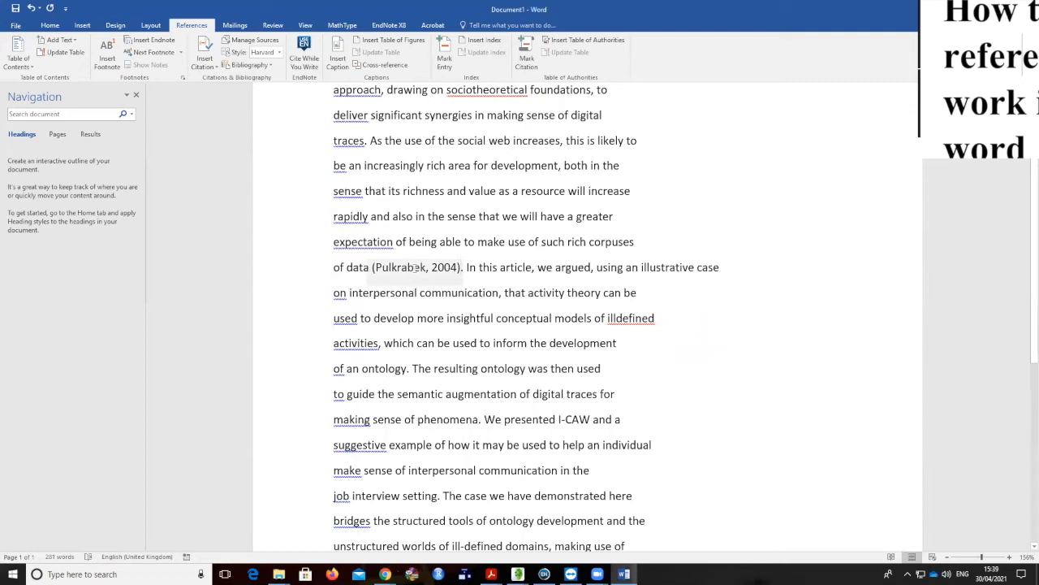
{"action": "left_click", "coordinate": [415, 267]}
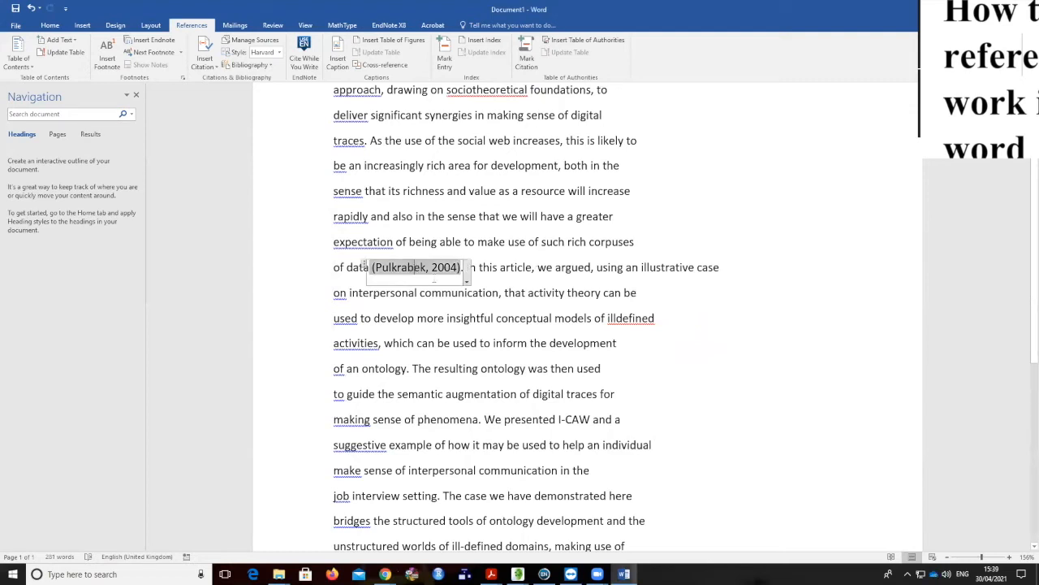
{"action": "left_click", "coordinate": [489, 268]}
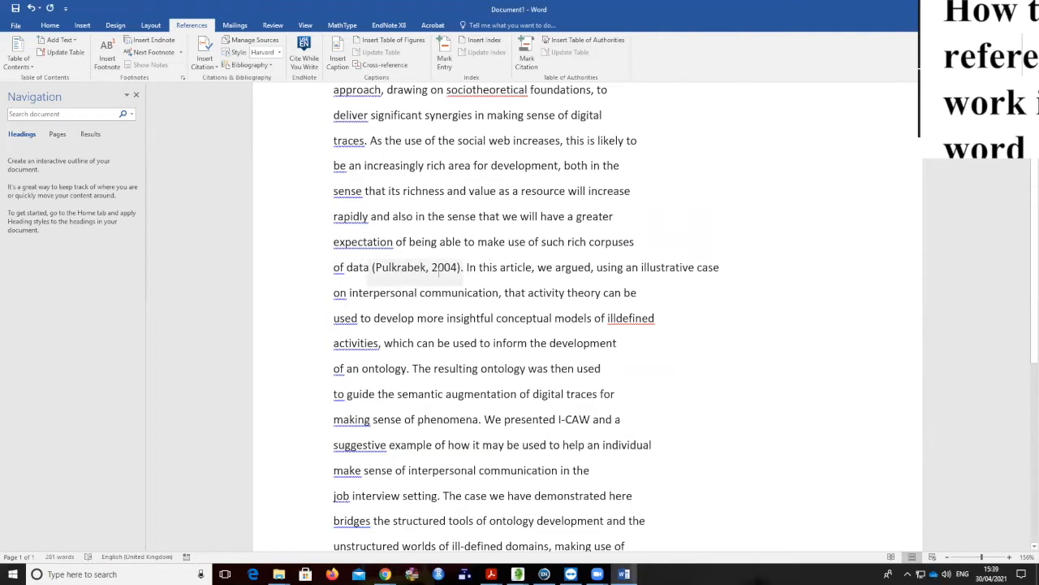
{"action": "scroll", "coordinate": [439, 268], "scroll_direction": "down", "scroll_amount": 5}
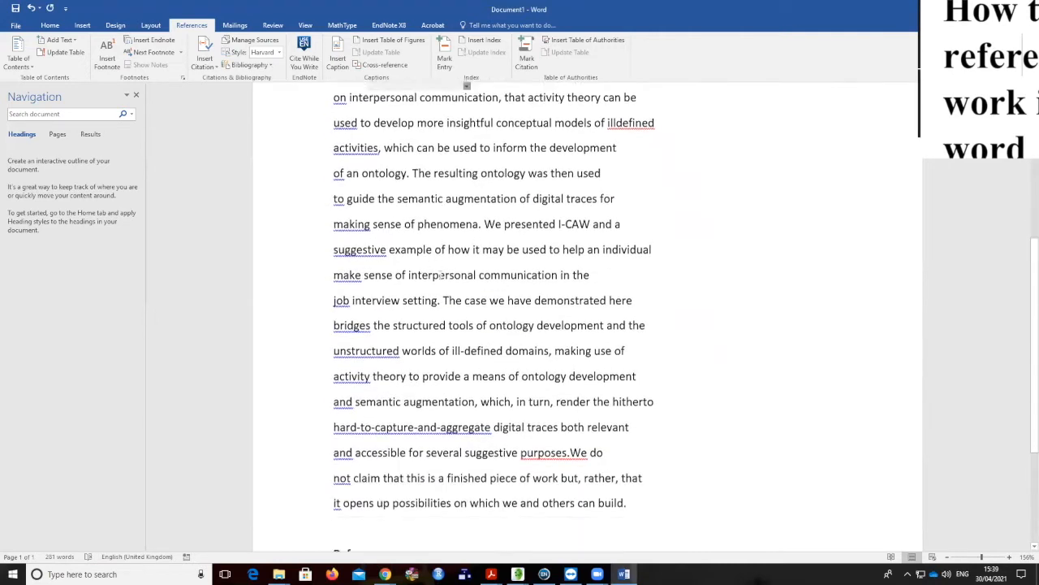
{"action": "scroll", "coordinate": [449, 268], "scroll_direction": "down", "scroll_amount": 3}
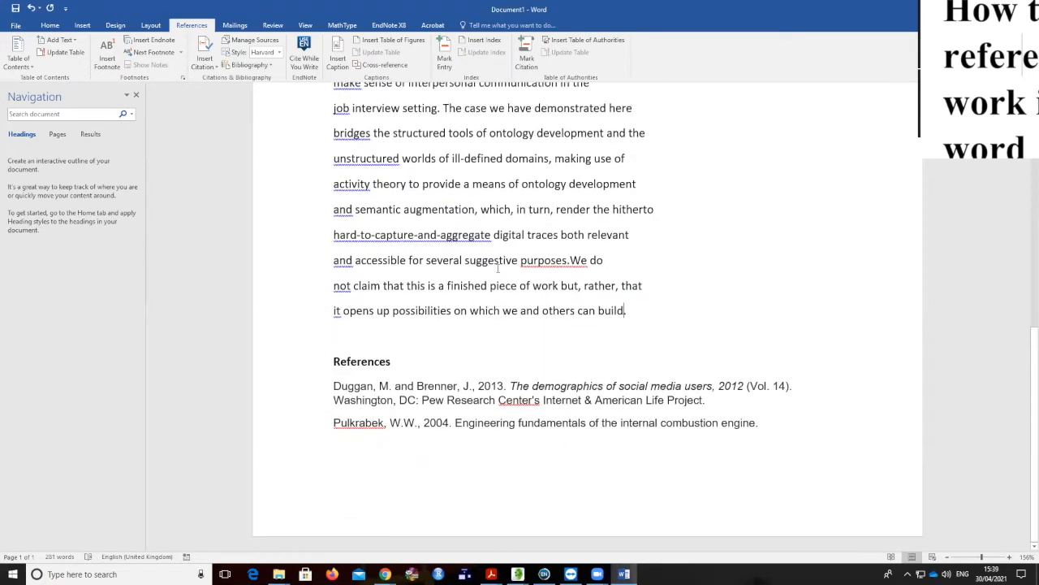
{"action": "left_click", "coordinate": [208, 58]}
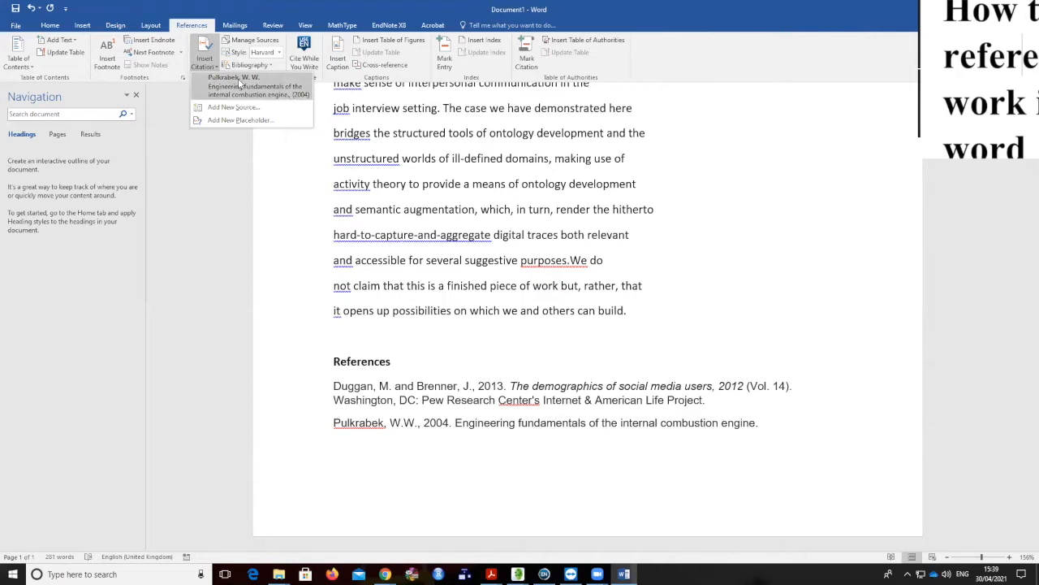
- Cite the Pulkrabek 2004 engine textbook after 'build' and after 'job interview setting'
{"action": "left_click", "coordinate": [237, 78]}
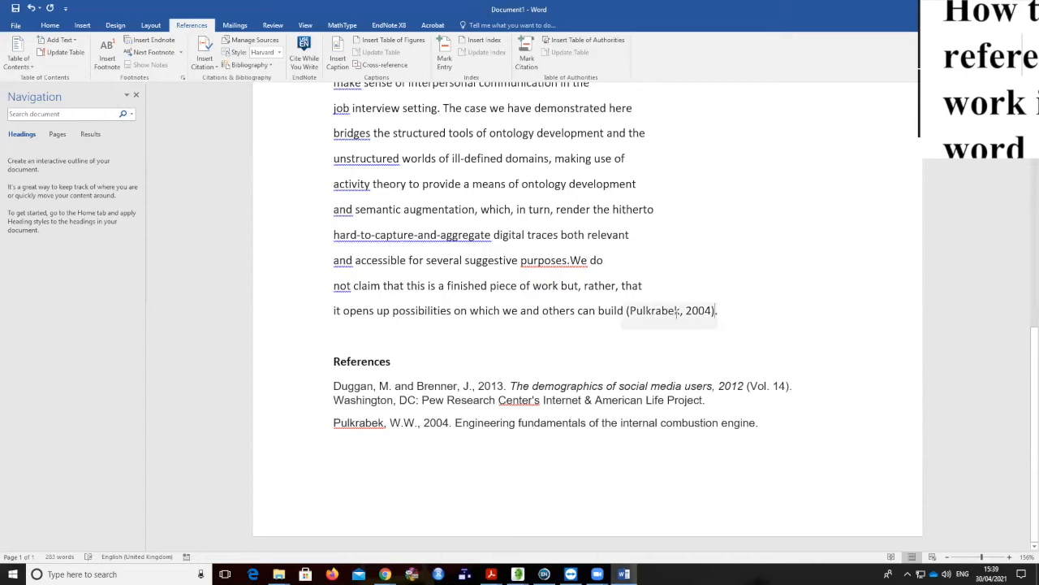
{"action": "left_click", "coordinate": [648, 309]}
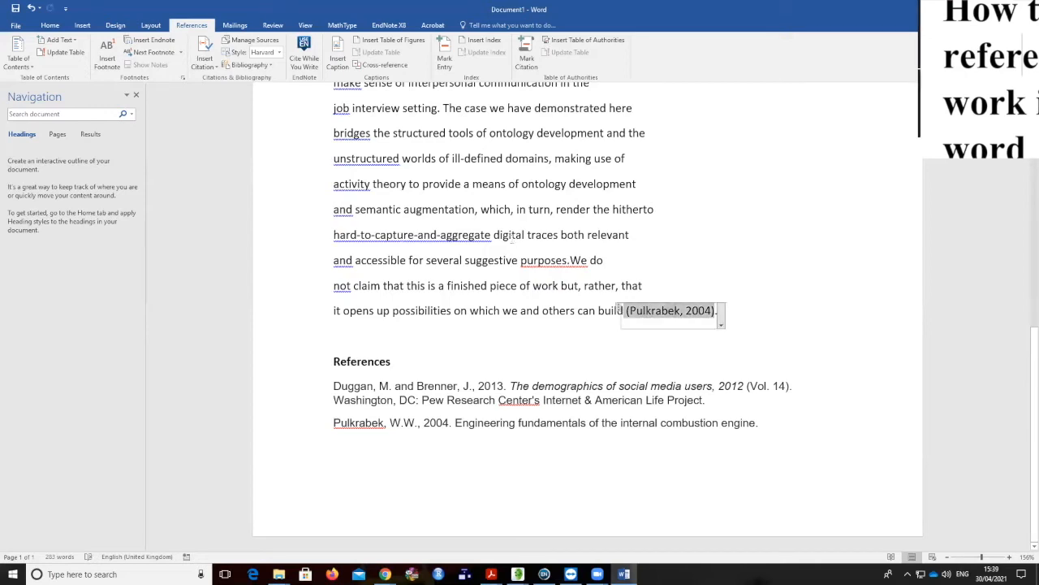
{"action": "left_click", "coordinate": [674, 255]}
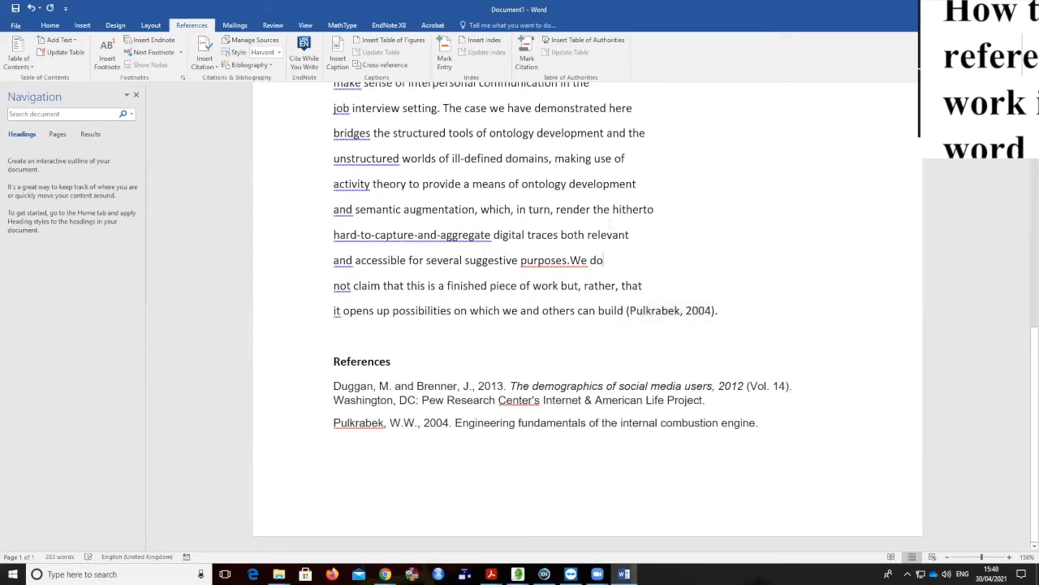
{"action": "scroll", "coordinate": [613, 230], "scroll_direction": "up", "scroll_amount": 3}
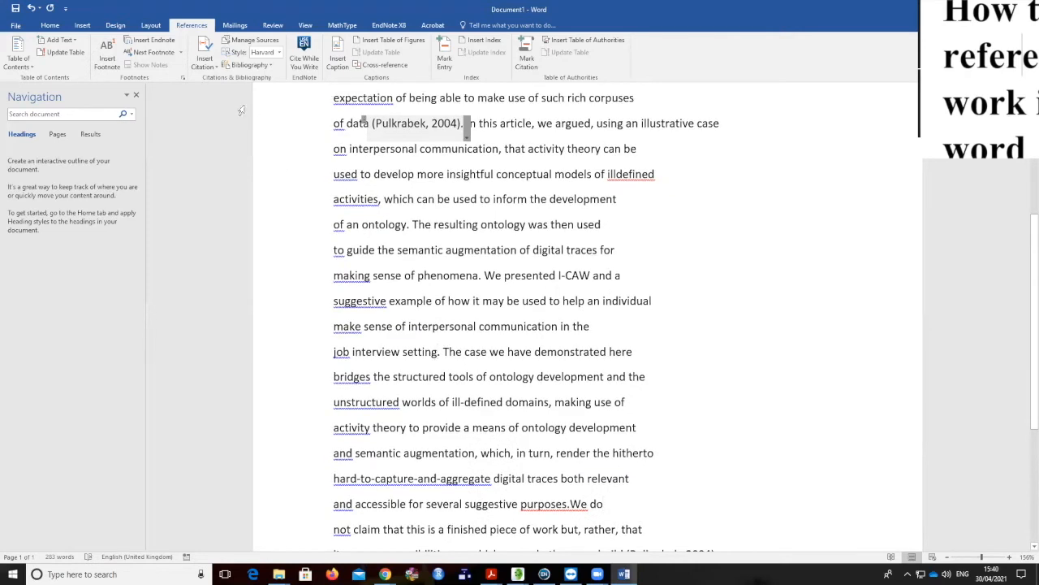
{"action": "left_click", "coordinate": [211, 57]}
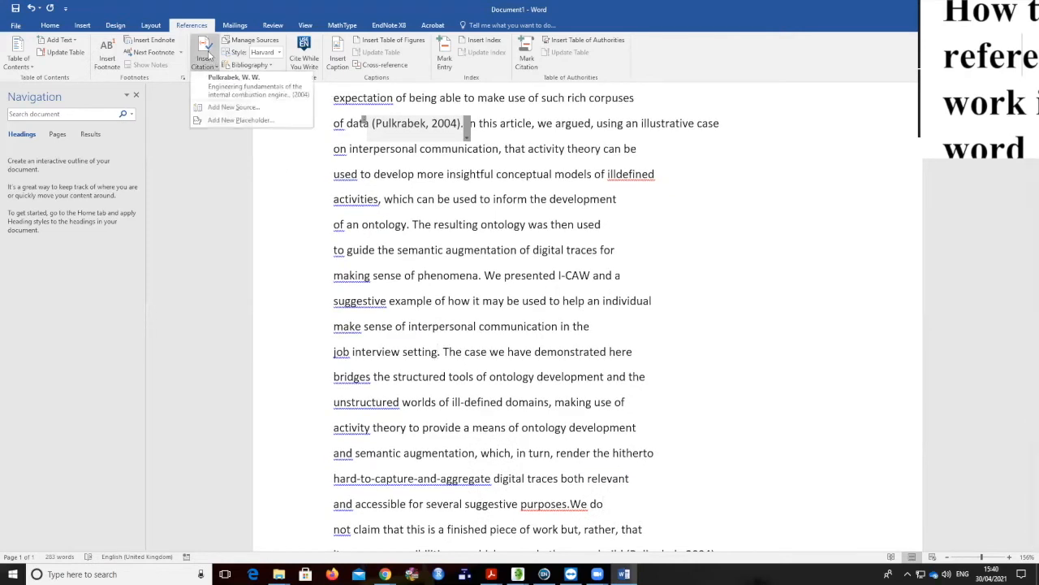
{"action": "left_click", "coordinate": [240, 88]}
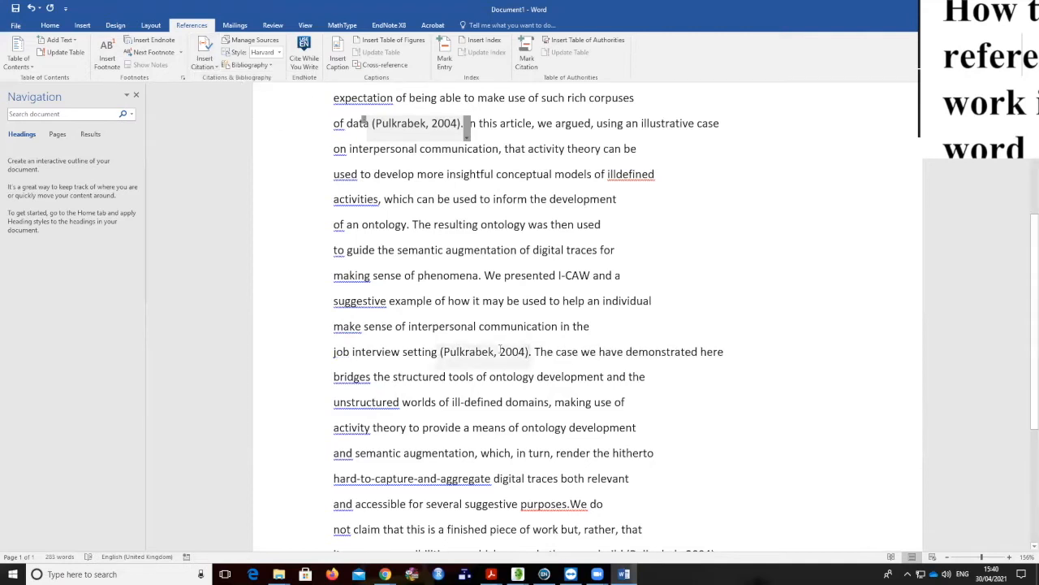
{"action": "left_click", "coordinate": [500, 351]}
{"action": "scroll", "coordinate": [619, 350], "scroll_direction": "down", "scroll_amount": 2}
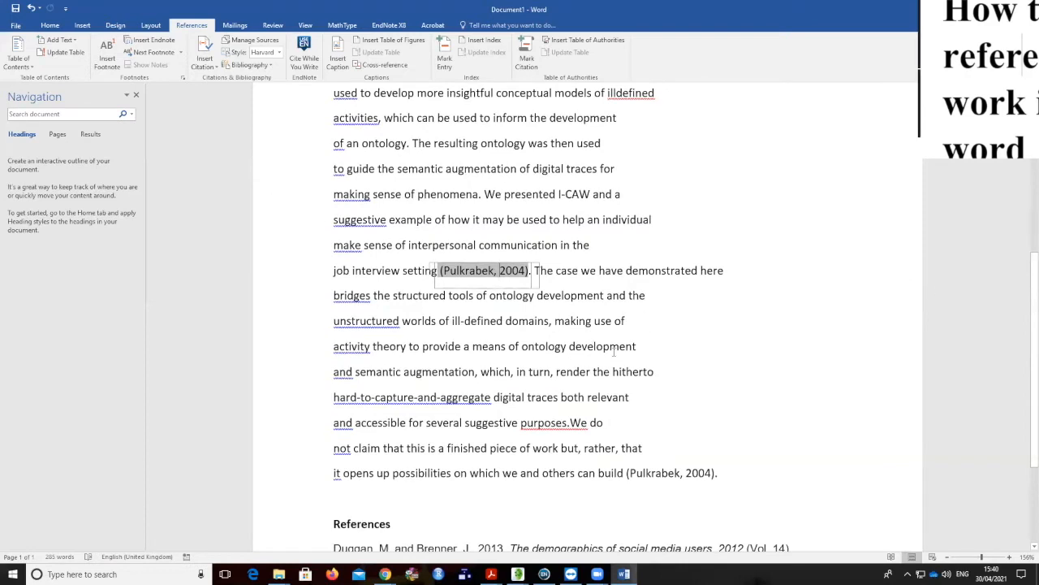
{"action": "left_click", "coordinate": [551, 372]}
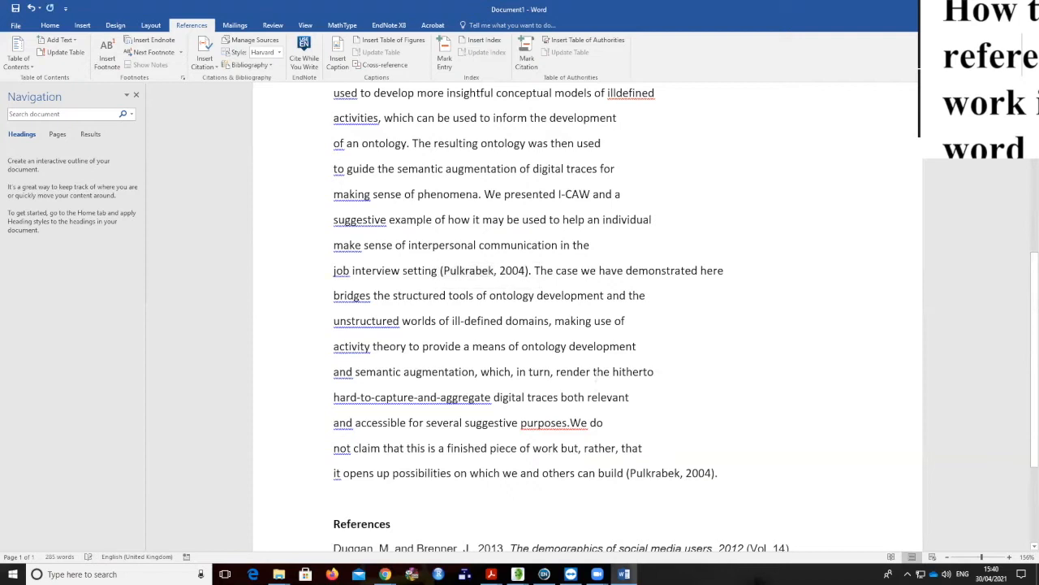
- Start a new empty source, then bring Google Scholar full screen and close its Cite popup
{"action": "left_click", "coordinate": [203, 53]}
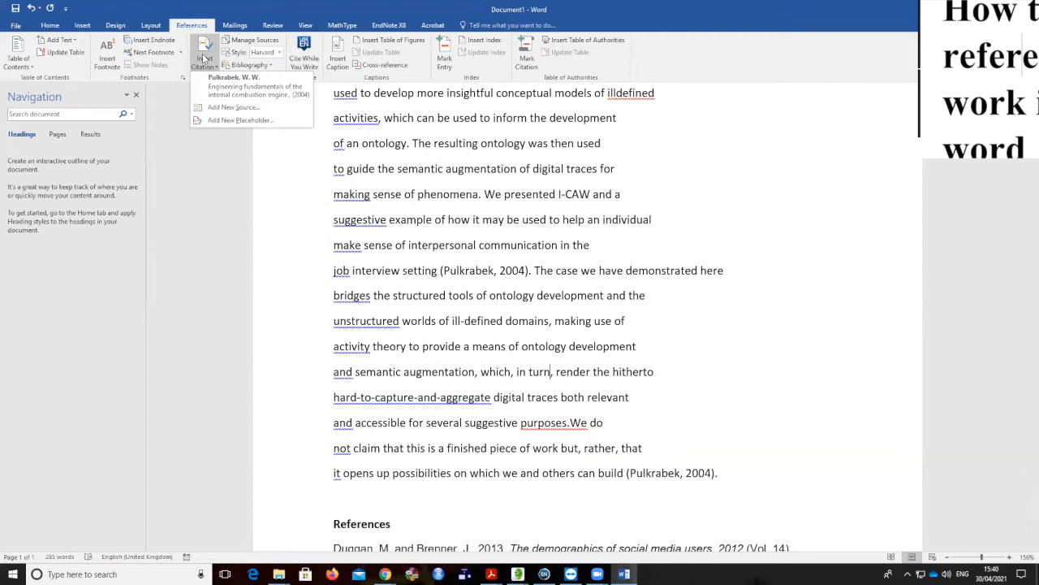
{"action": "left_click", "coordinate": [229, 111]}
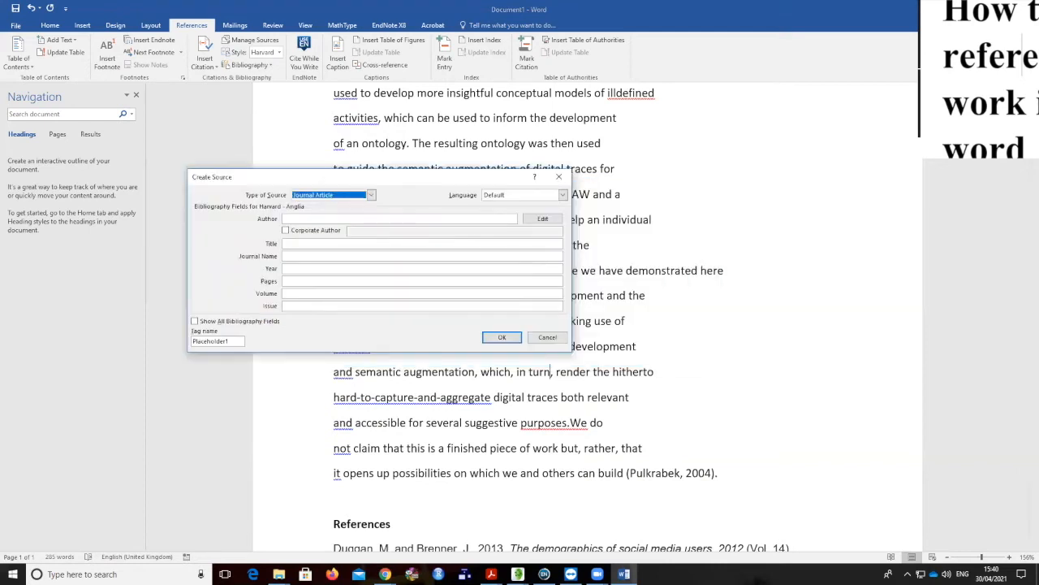
{"action": "left_click", "coordinate": [386, 574]}
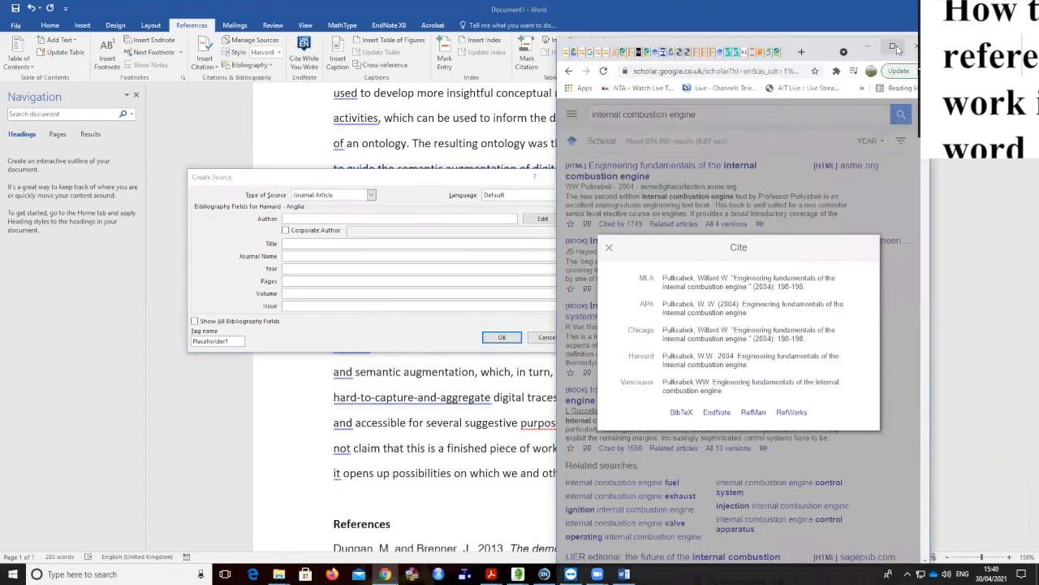
{"action": "left_click", "coordinate": [898, 51]}
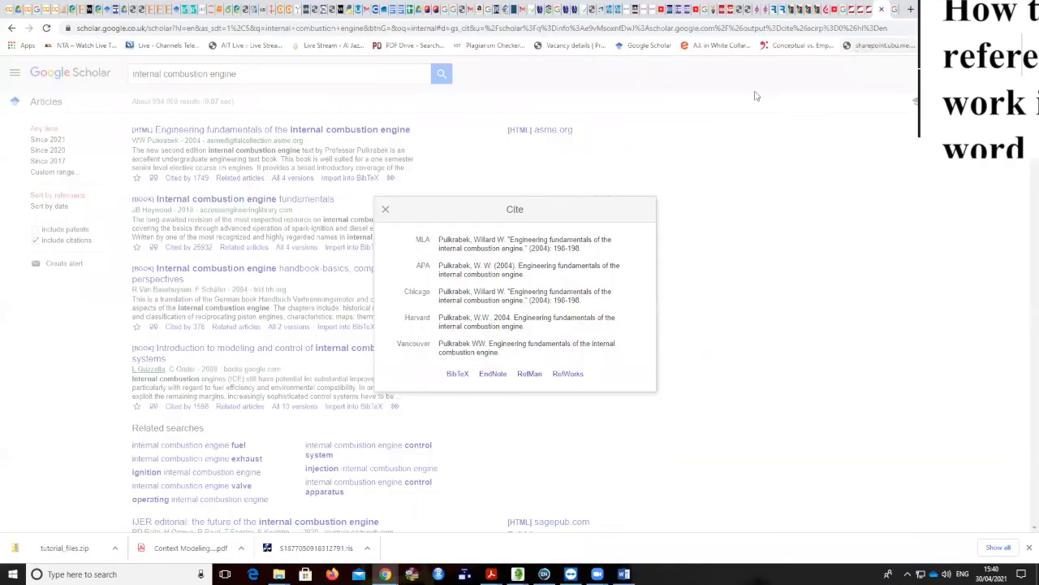
{"action": "left_click", "coordinate": [386, 210]}
- Return to the 'current number of social media users' results and view the second result's Harvard citation
{"action": "left_click", "coordinate": [11, 27]}
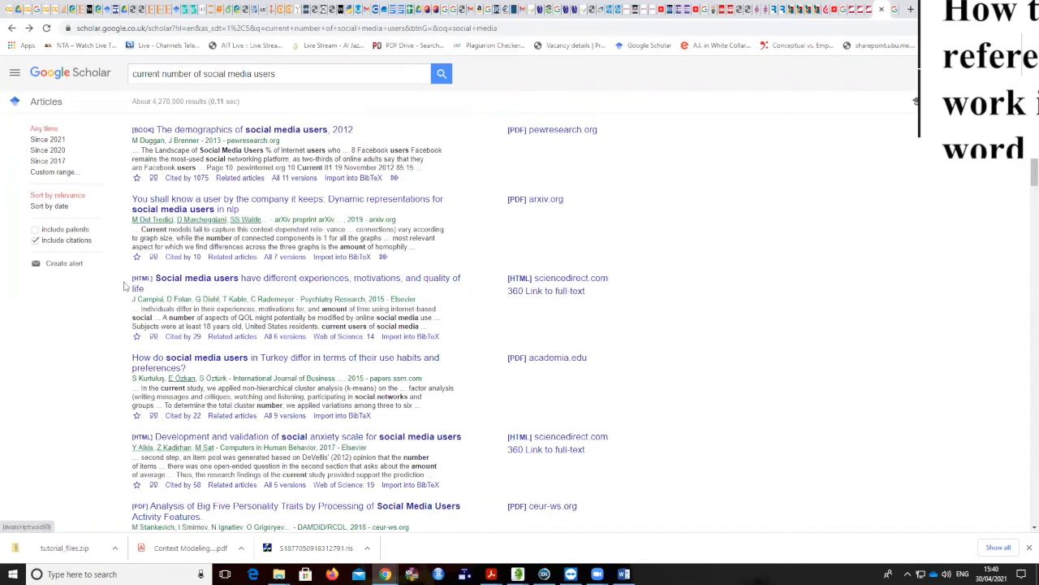
{"action": "left_click", "coordinate": [153, 257]}
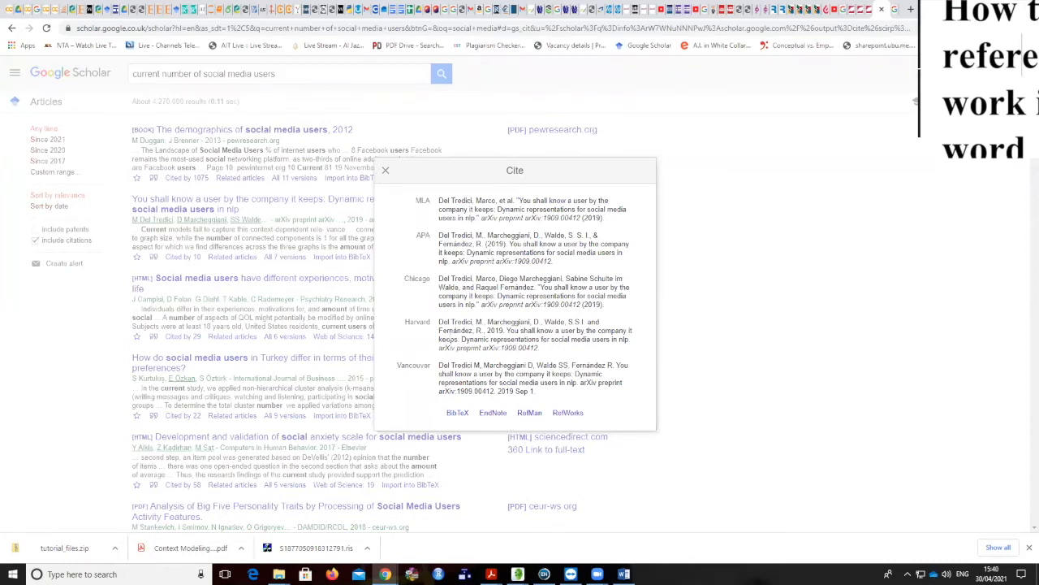
{"action": "triple_click", "coordinate": [449, 337]}
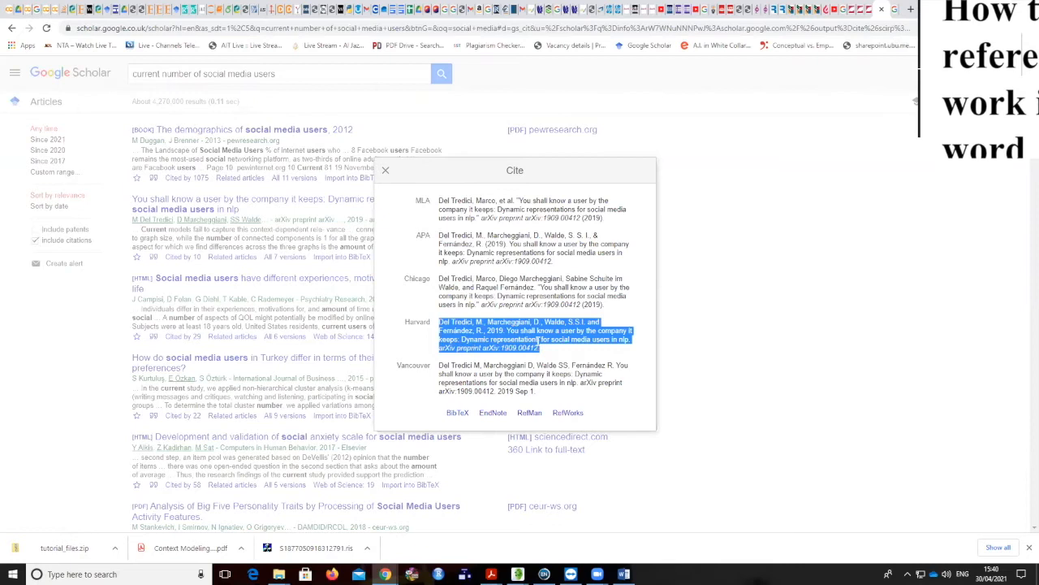
{"action": "left_click", "coordinate": [538, 340]}
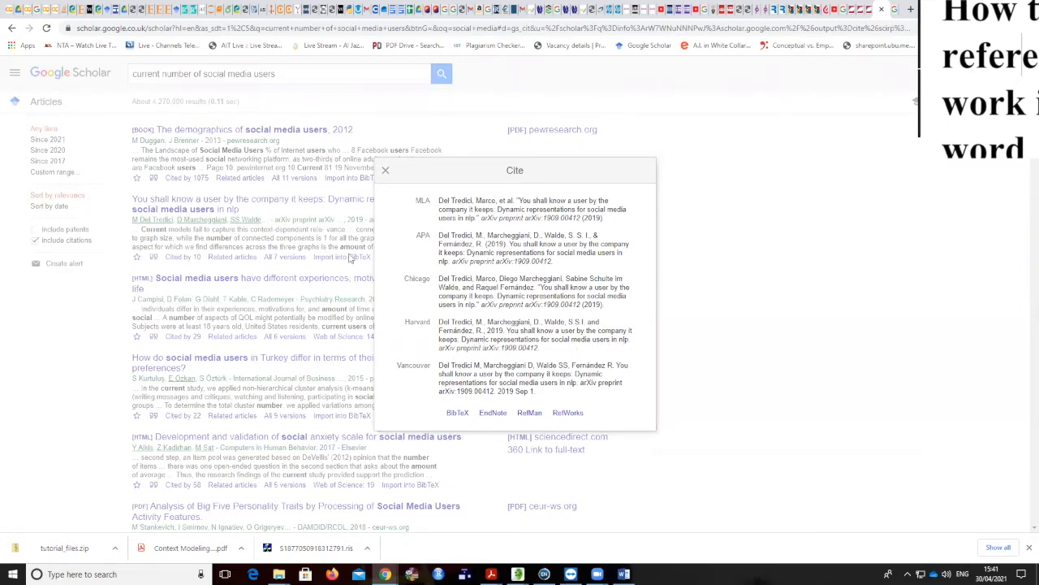
{"action": "left_click", "coordinate": [406, 174]}
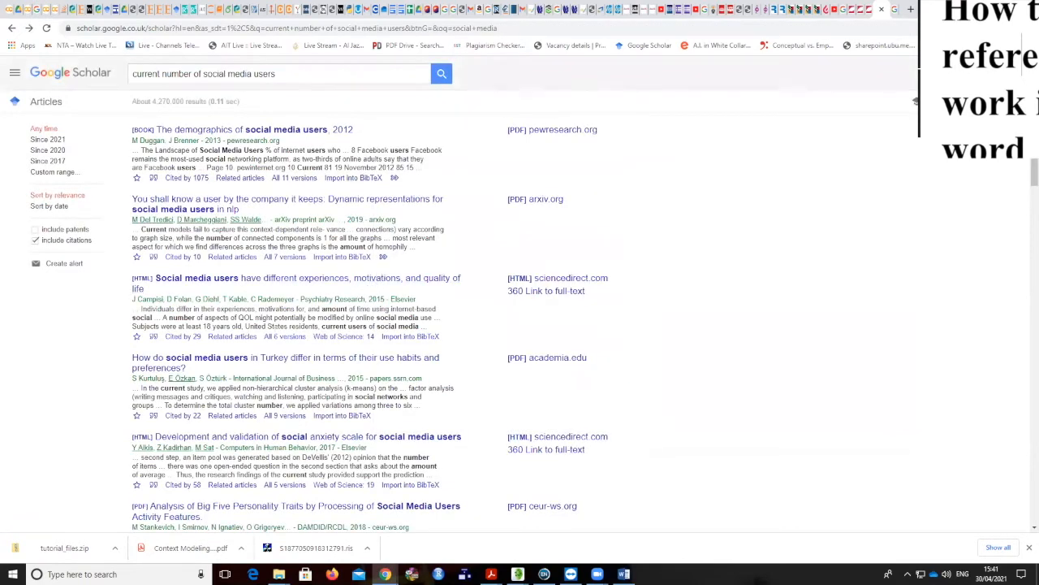
- View the Harvard reference for the 2015 Turkey social media paper, then switch back to Word
{"action": "left_click", "coordinate": [152, 417]}
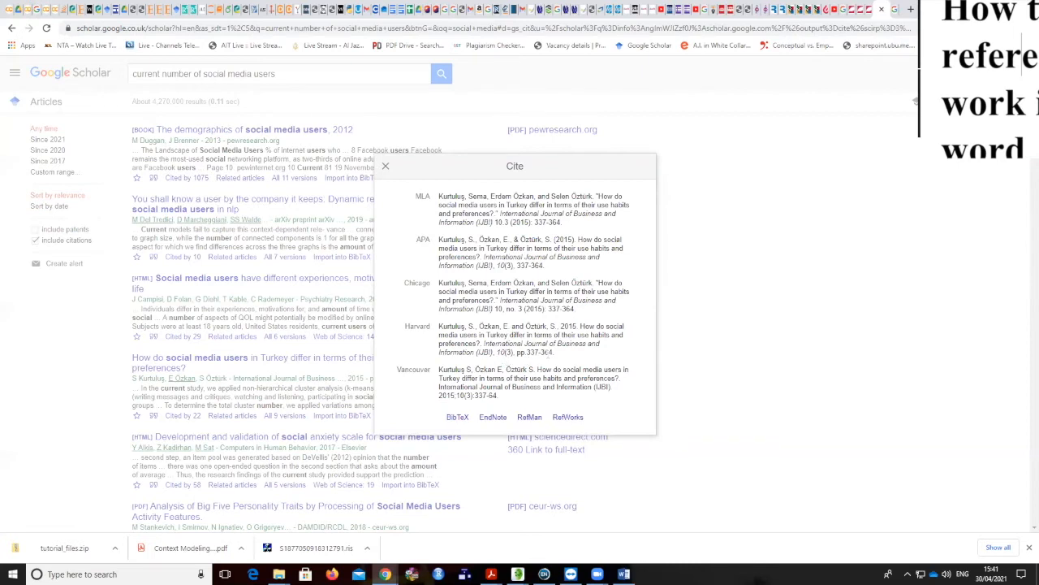
{"action": "mouse_move", "coordinate": [434, 167]}
{"action": "left_mouse_down"}
{"action": "mouse_move", "coordinate": [452, 190]}
{"action": "mouse_move", "coordinate": [450, 169]}
{"action": "left_mouse_up"}
{"action": "key", "text": "alt+Tab"}
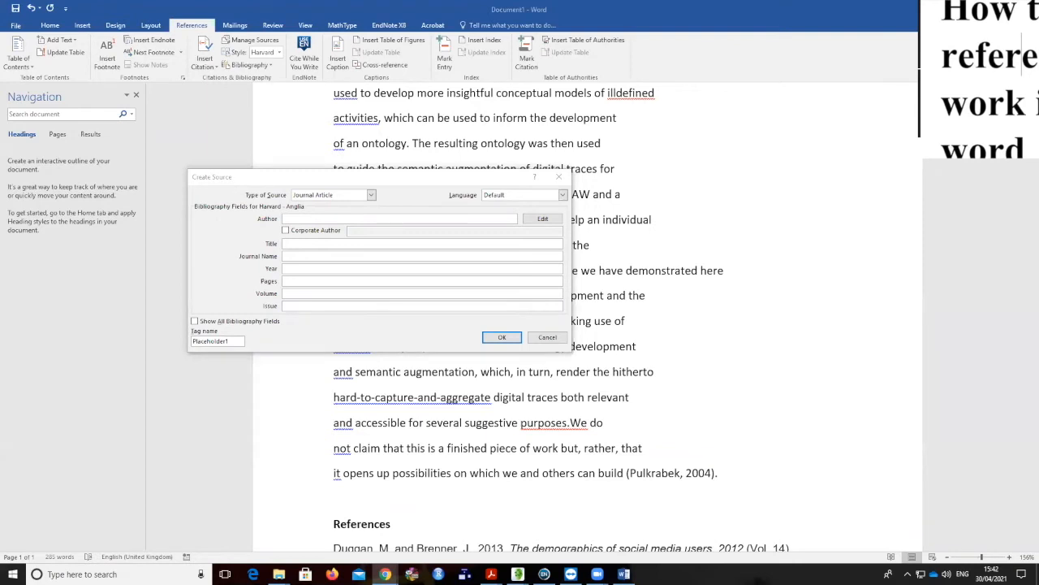
- Paste the paper's author list into Author and enter year 2015
{"action": "left_click", "coordinate": [375, 219]}
{"action": "type", "text": "Kurtulus, S., Özkan, E. and Öztürk, S.,"}
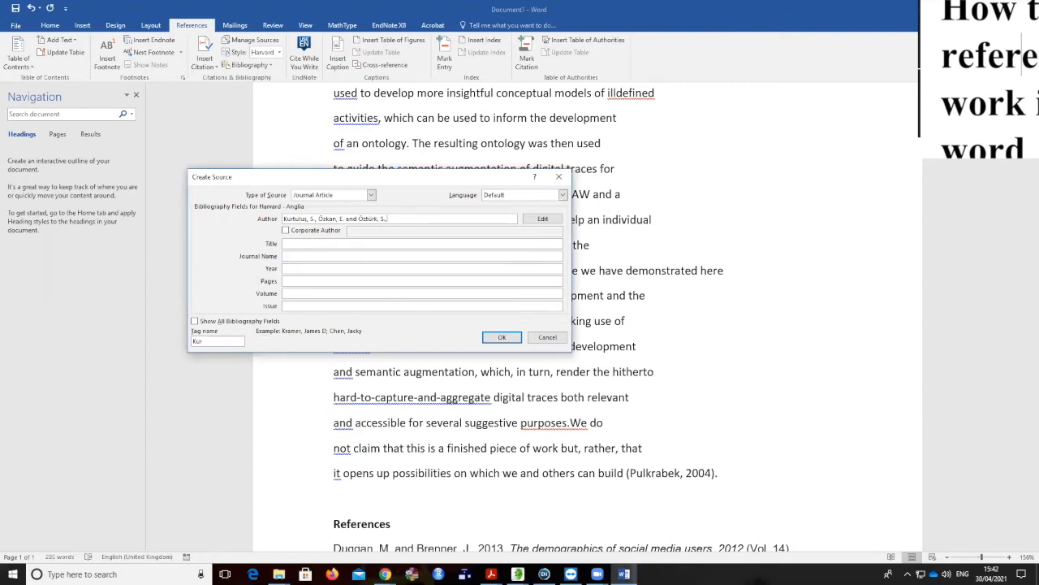
{"action": "left_click", "coordinate": [385, 574]}
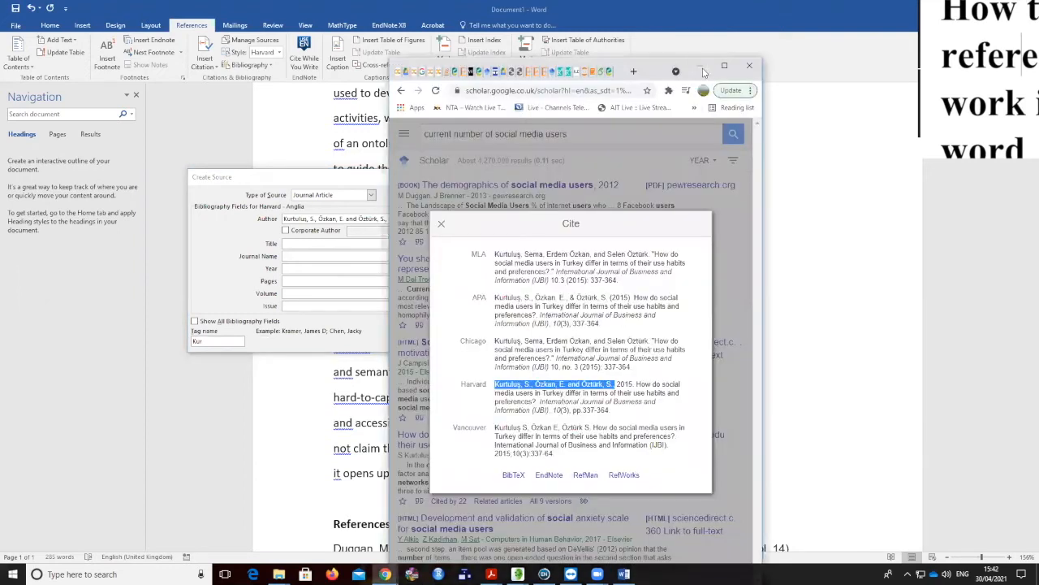
{"action": "left_click", "coordinate": [725, 67]}
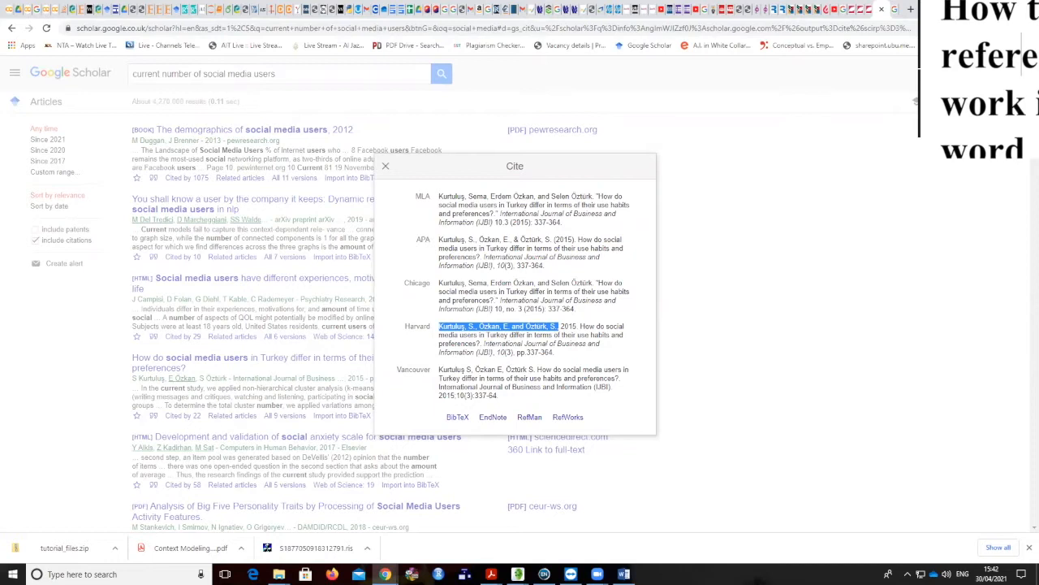
{"action": "left_click", "coordinate": [977, 8]}
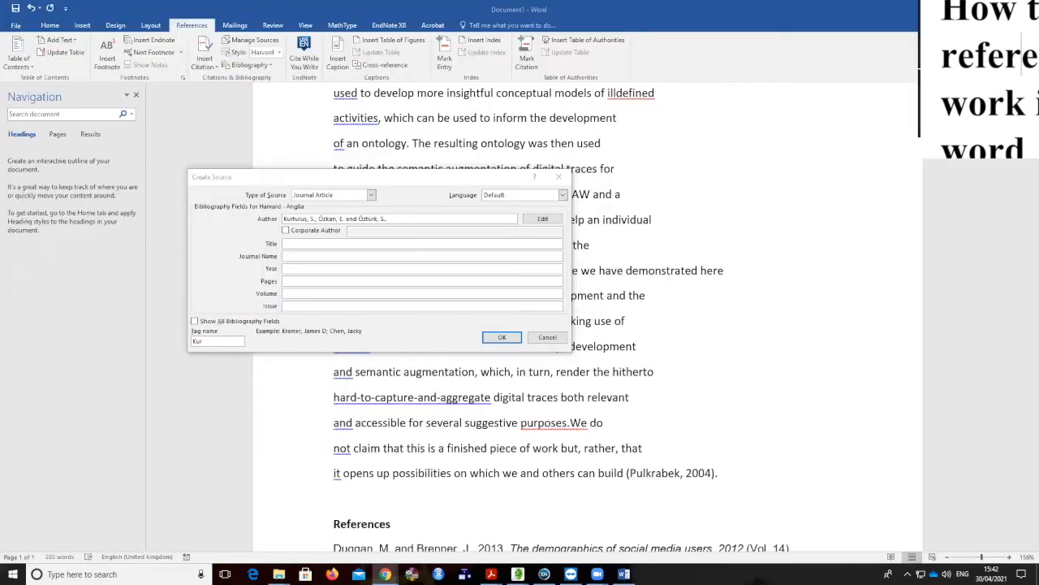
{"action": "left_click", "coordinate": [302, 268]}
{"action": "type", "text": "2015"}
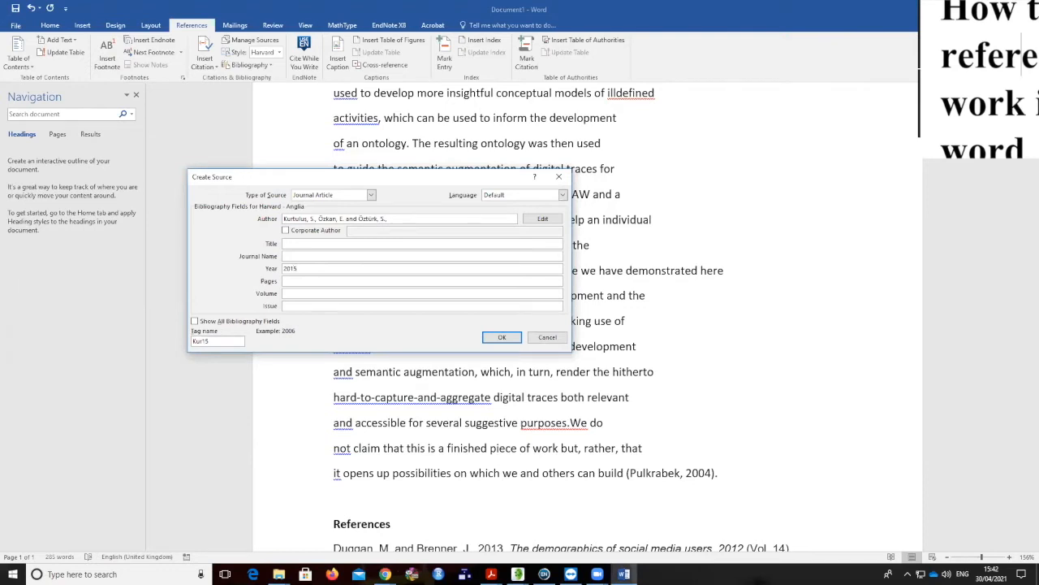
- Paste the paper's title, without its trailing full stop, and the journal name
{"action": "key", "text": "alt+Tab"}
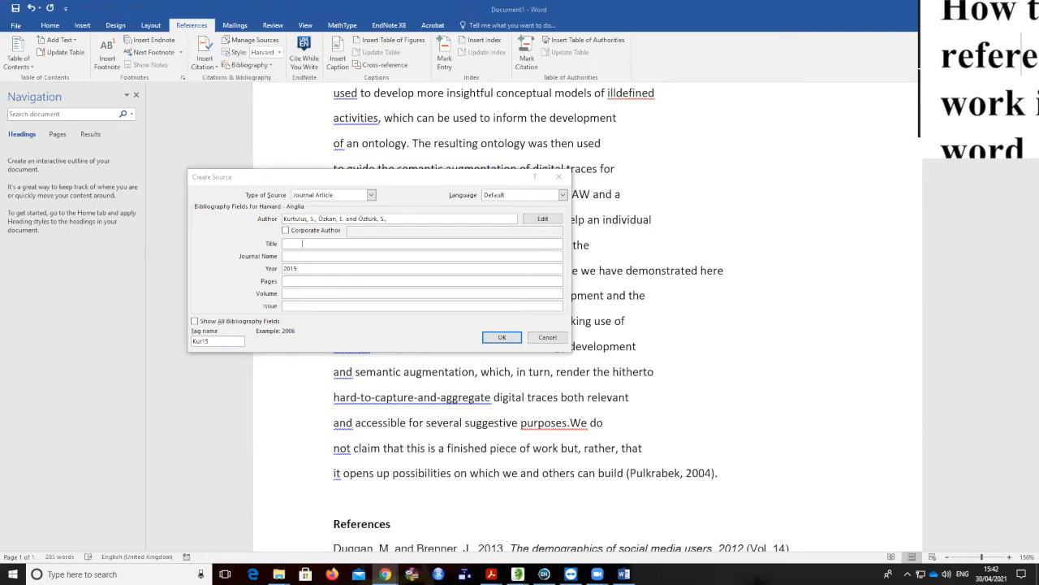
{"action": "left_click", "coordinate": [296, 244]}
{"action": "type", "text": "How do social media users in Turkey differ in terms of their use habits and preferences?"}
{"action": "key", "text": "BackSpace"}
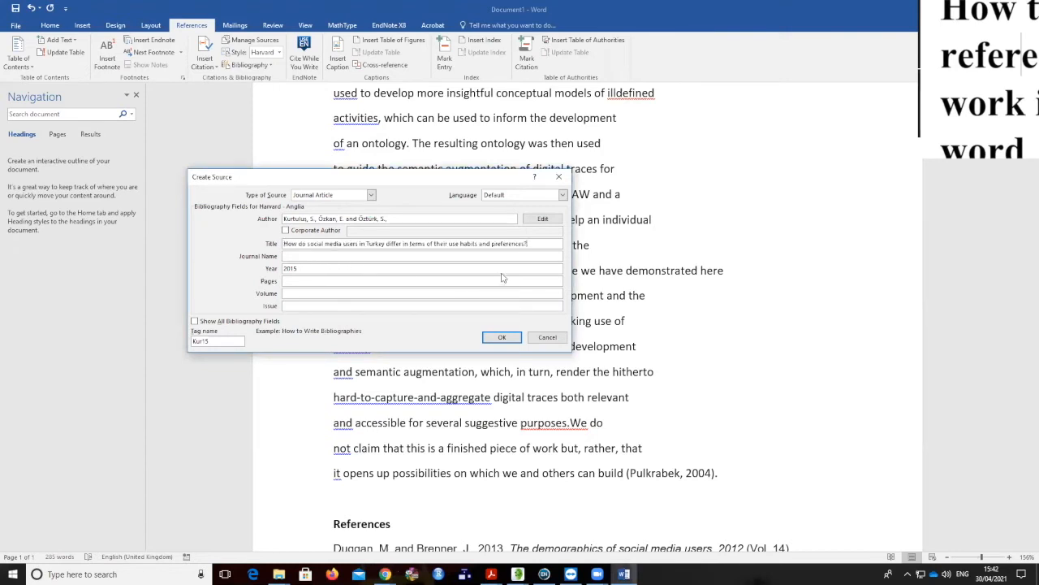
{"action": "key", "text": "alt+Tab"}
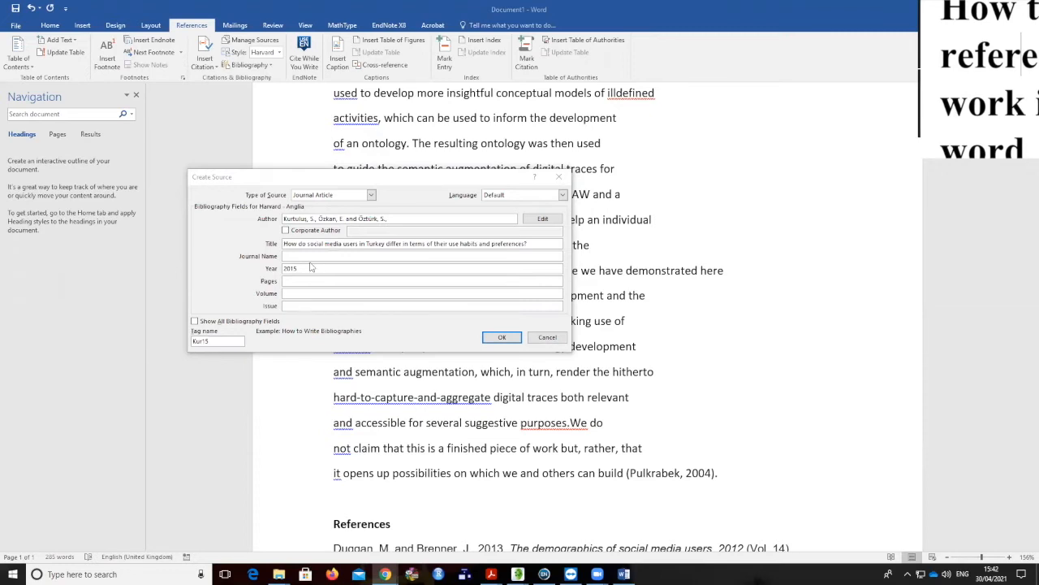
{"action": "left_click", "coordinate": [307, 257]}
{"action": "type", "text": "International Journal of Business and Information (IJBI)"}
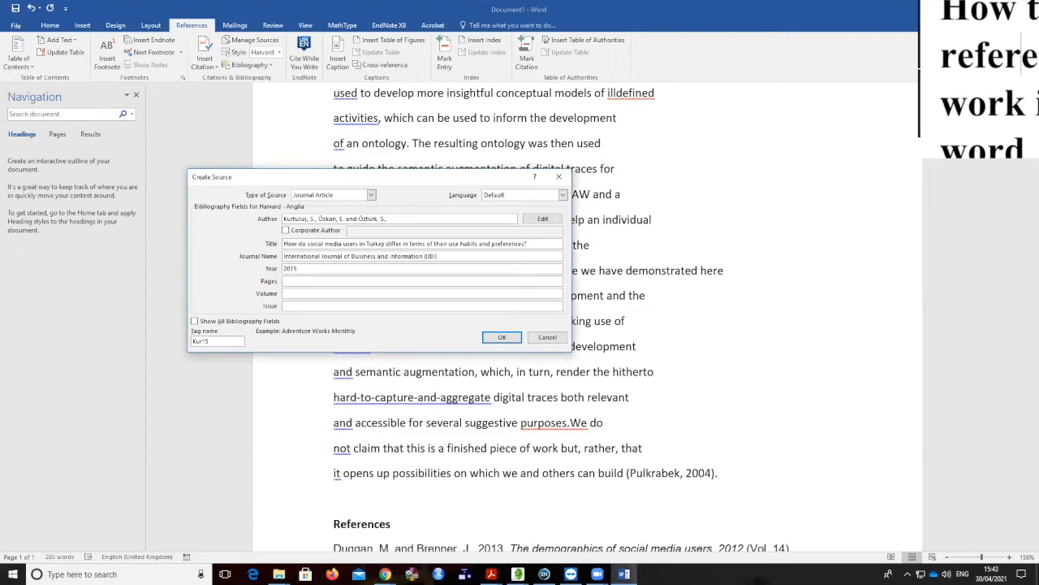
- Enter pages 337-364 with the 'pp.' prefix removed, and volume 10
{"action": "left_click", "coordinate": [385, 575]}
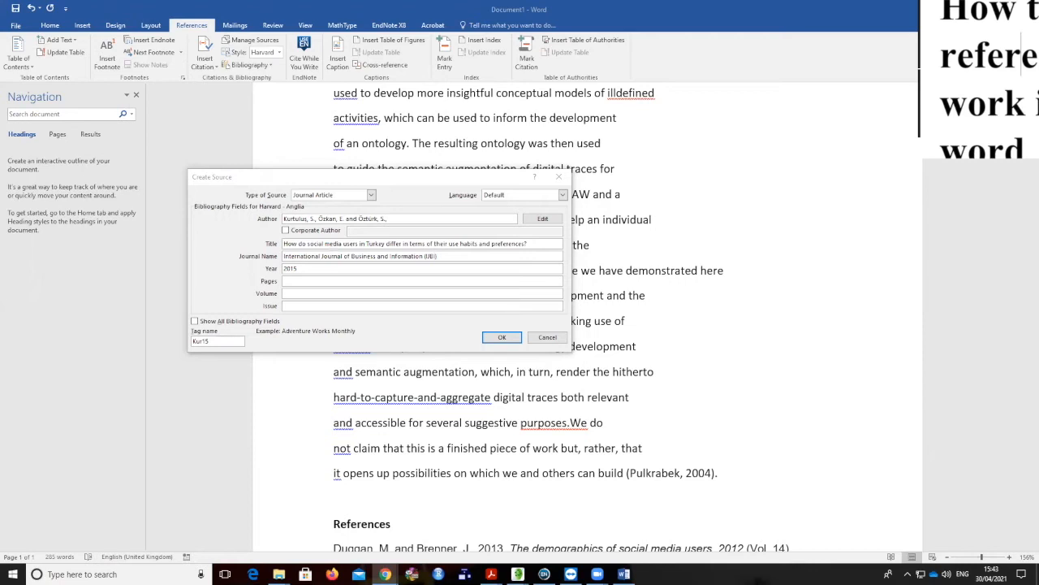
{"action": "left_click", "coordinate": [304, 280]}
{"action": "left_click", "coordinate": [304, 281]}
{"action": "type", "text": "pp.337-364."}
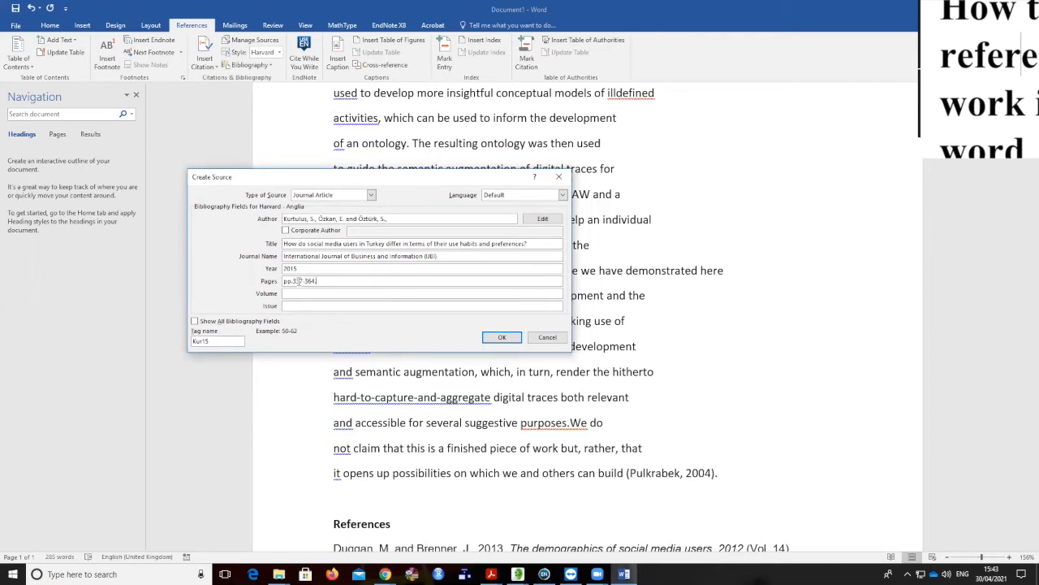
{"action": "left_click", "coordinate": [294, 280]}
{"action": "key", "text": "BackSpace"}
{"action": "key", "text": "BackSpace"}
{"action": "key", "text": "BackSpace"}
{"action": "left_click", "coordinate": [286, 293]}
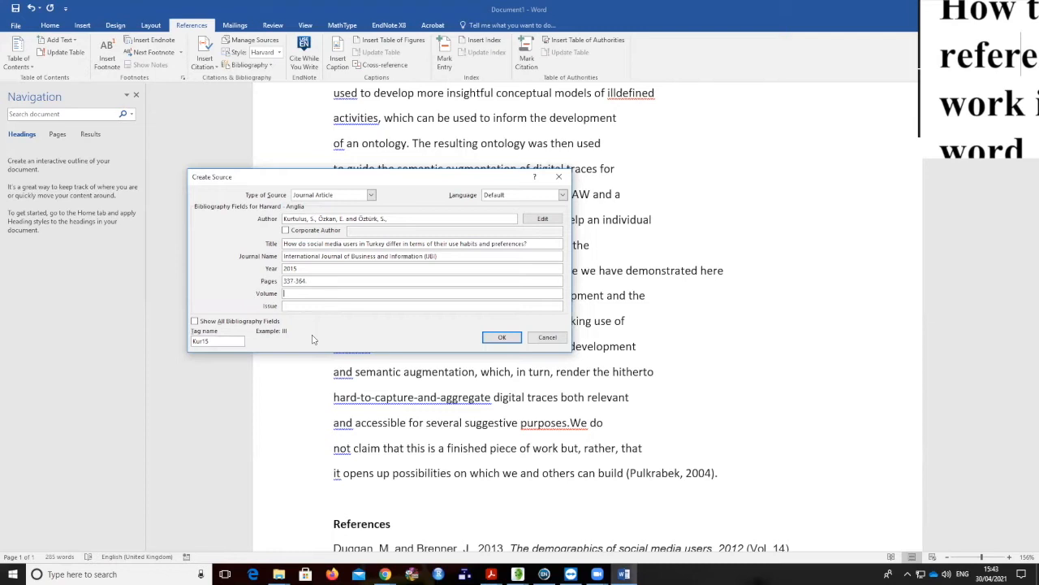
{"action": "type", "text": "10"}
{"action": "left_click", "coordinate": [307, 305]}
{"action": "key", "text": "alt+Tab"}
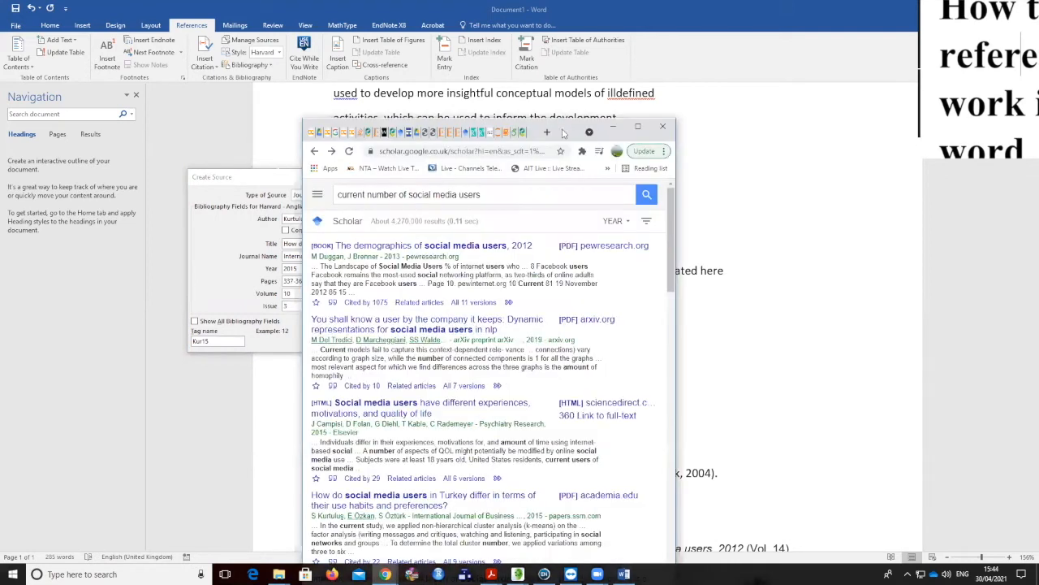
- Open the 'How do social media users in Turkey' paper on SSRN and accept its cookie notice
{"action": "left_click", "coordinate": [633, 126]}
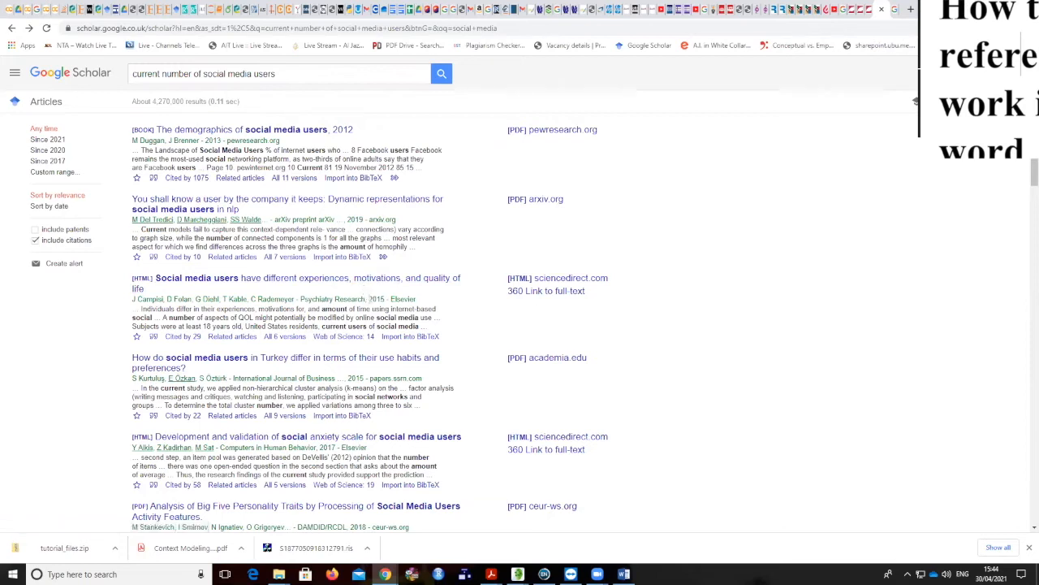
{"action": "scroll", "coordinate": [562, 404], "scroll_direction": "down", "scroll_amount": 3}
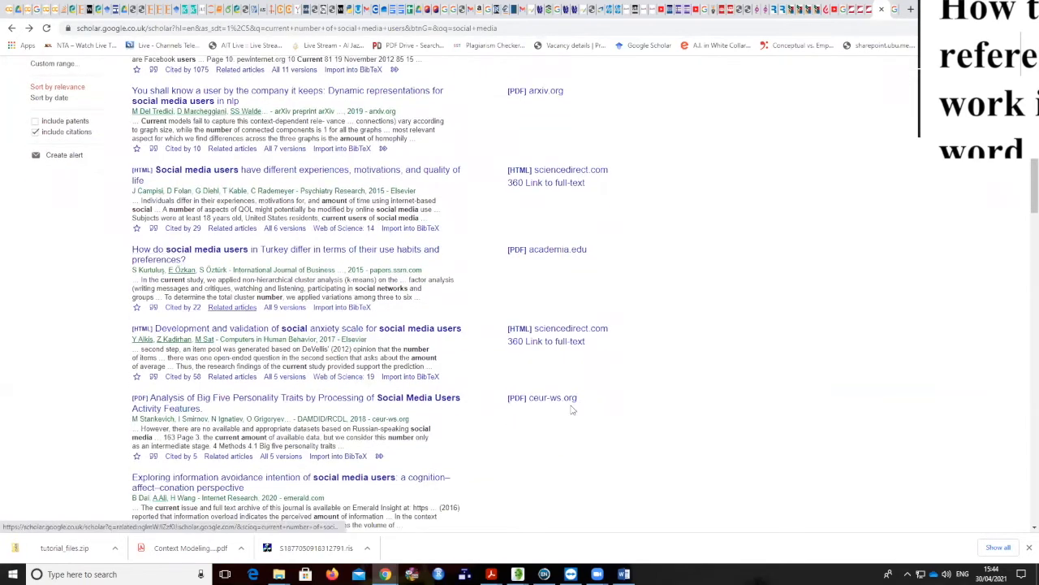
{"action": "left_click", "coordinate": [318, 254]}
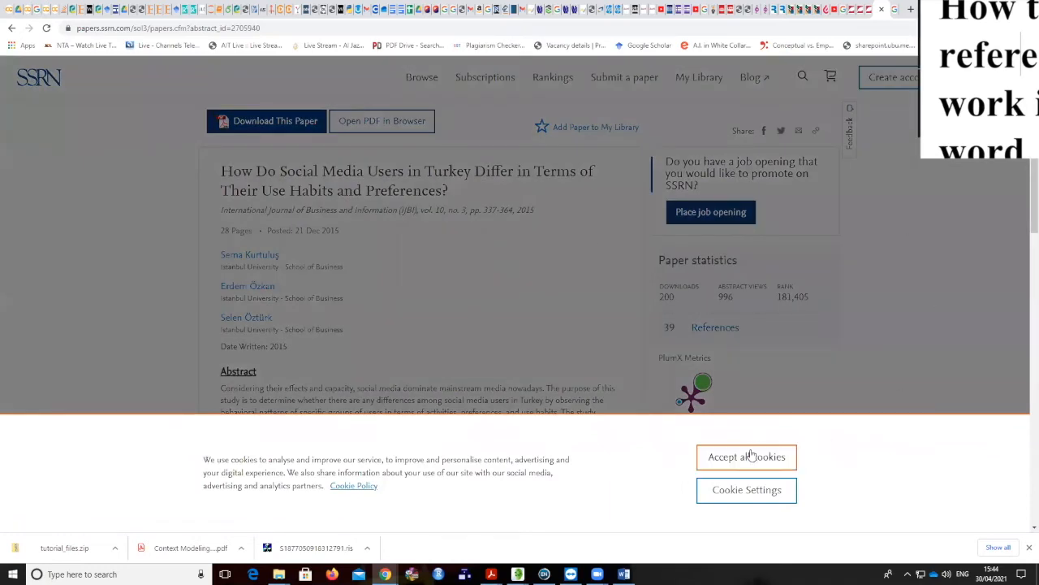
{"action": "left_click", "coordinate": [751, 456]}
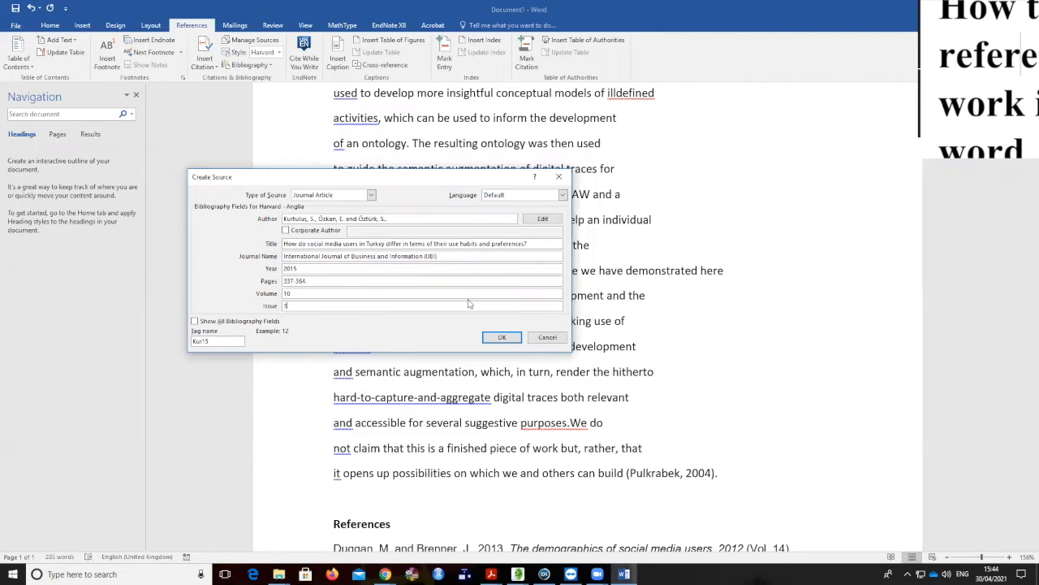
- Save the Kurtuluş source, inserting (Kurtuluş, 2015) after 'in turn'
{"action": "left_click", "coordinate": [499, 337]}
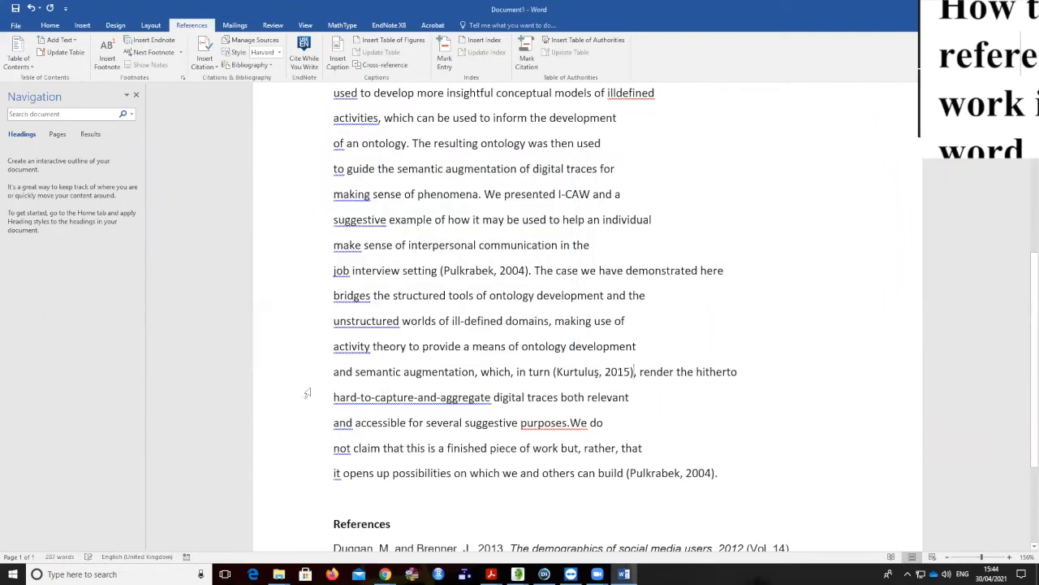
{"action": "left_click", "coordinate": [585, 372]}
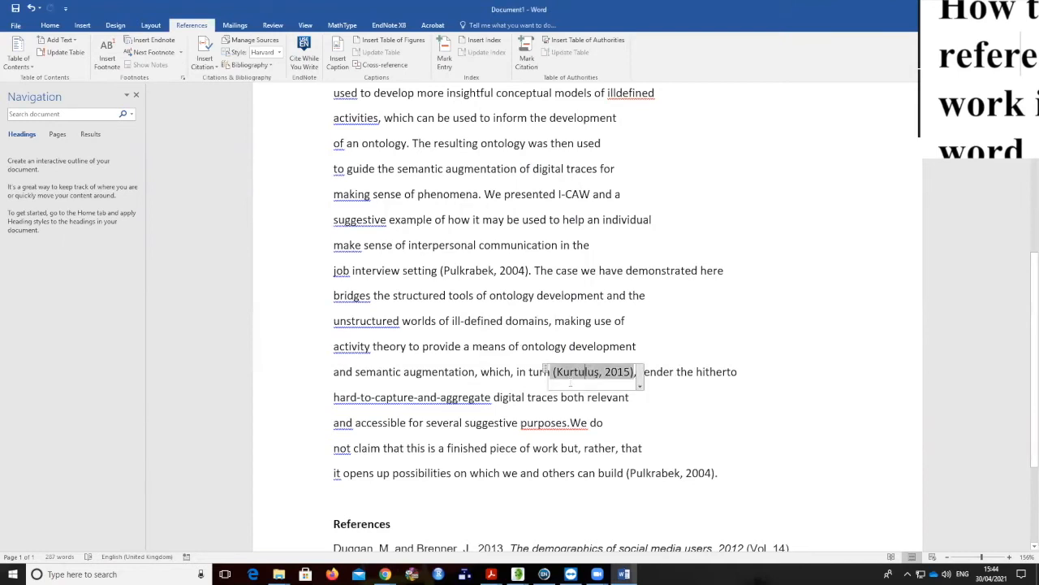
{"action": "left_click", "coordinate": [641, 403]}
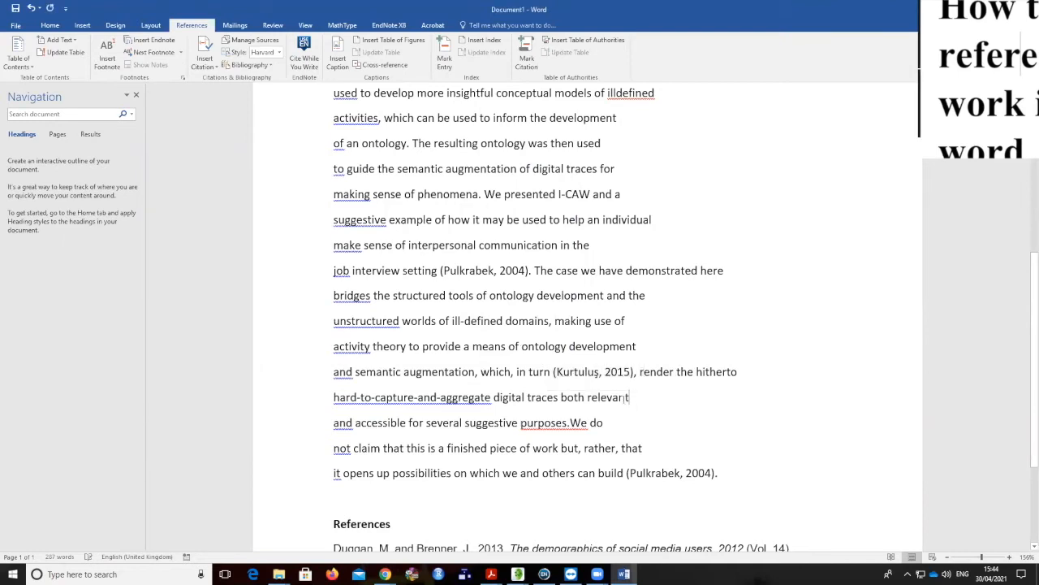
{"action": "left_click", "coordinate": [595, 372]}
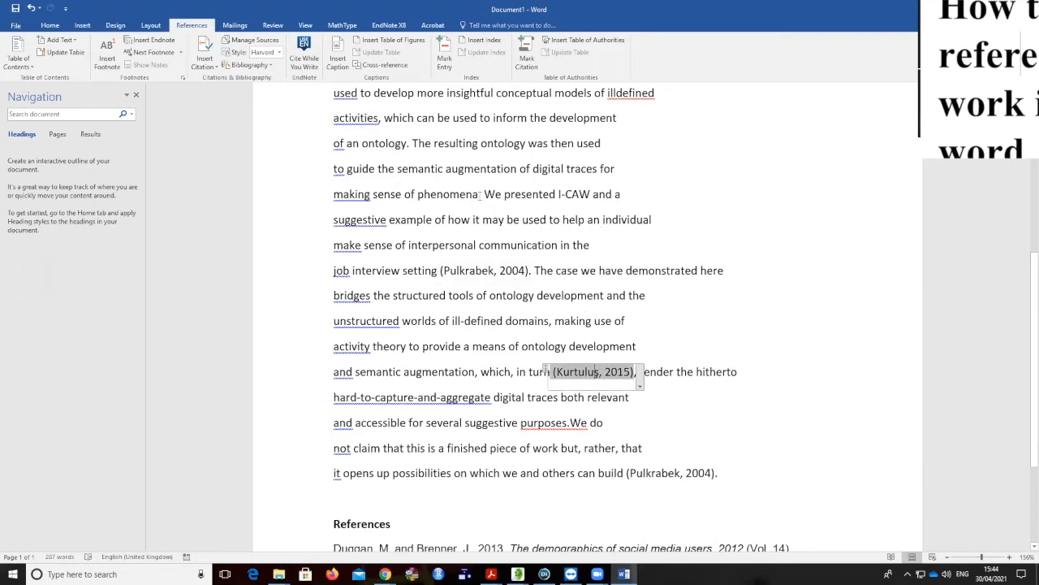
- Add a combined (Kurtuluş, 2015; Pulkrabek, 2004) citation after 'phenomena'
{"action": "left_click", "coordinate": [480, 194]}
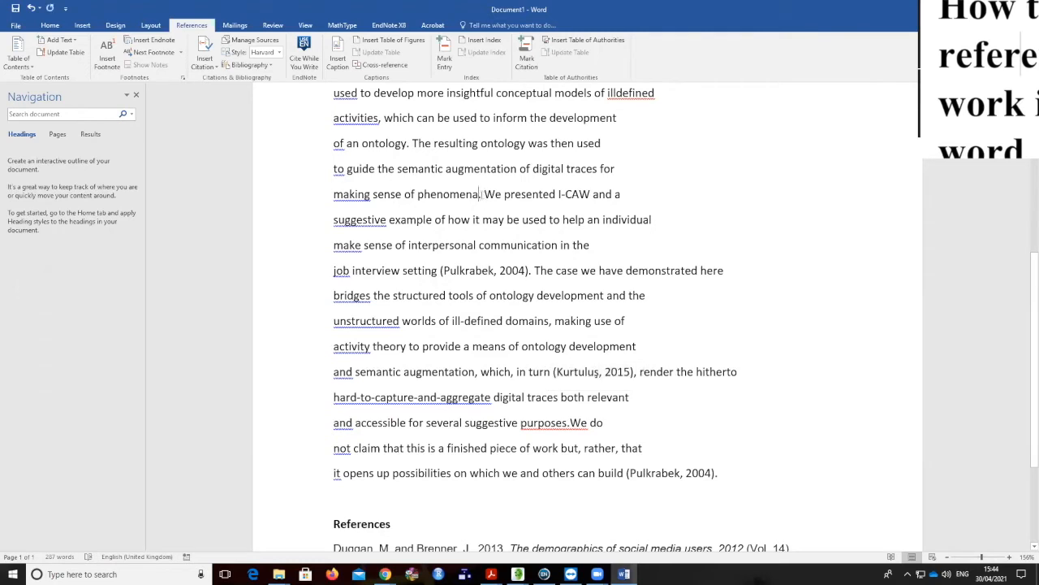
{"action": "left_click", "coordinate": [204, 48]}
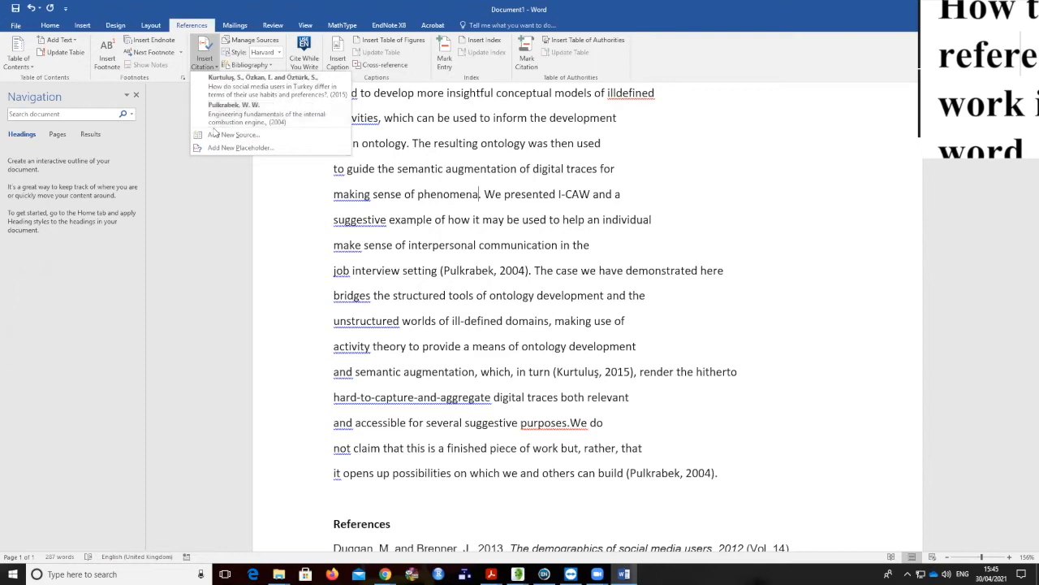
{"action": "left_click", "coordinate": [238, 83]}
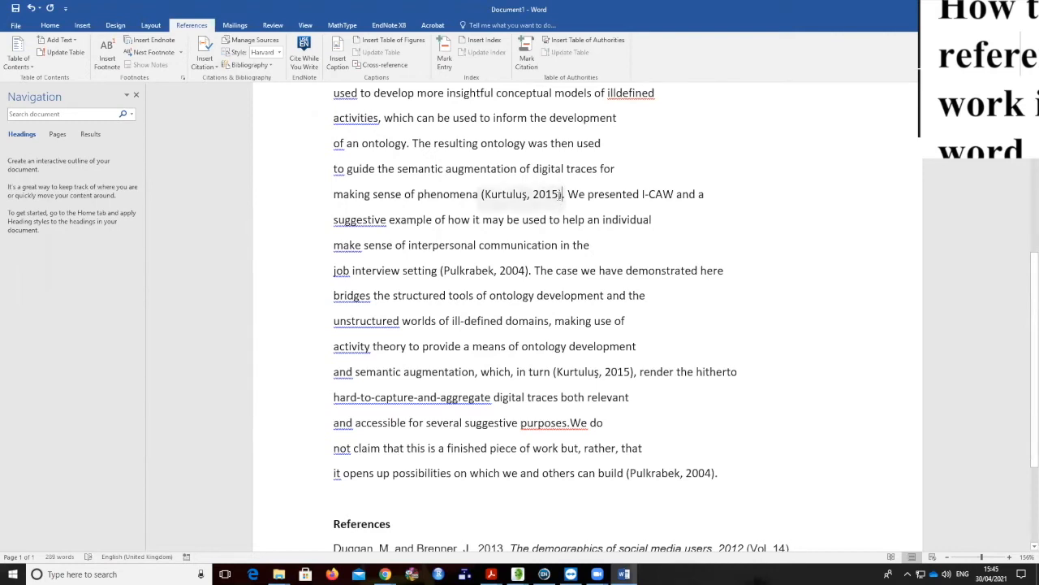
{"action": "left_click", "coordinate": [563, 194]}
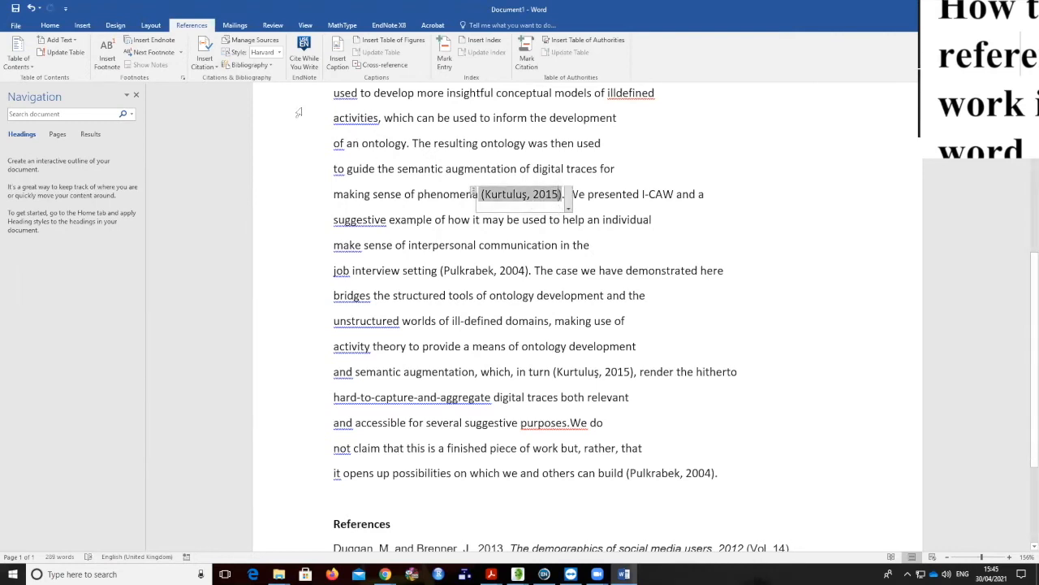
{"action": "left_click", "coordinate": [206, 60]}
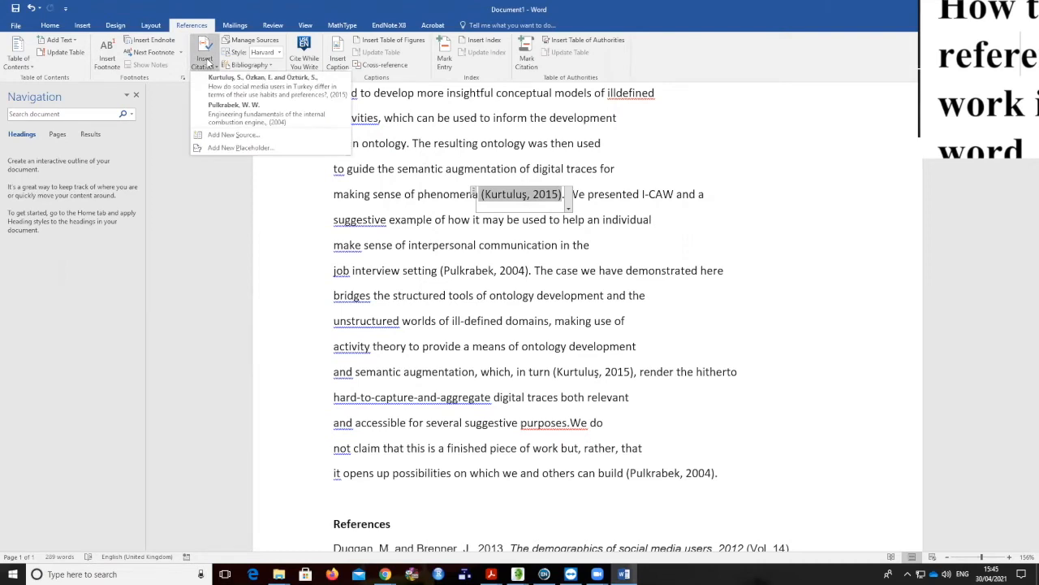
{"action": "left_click", "coordinate": [231, 110]}
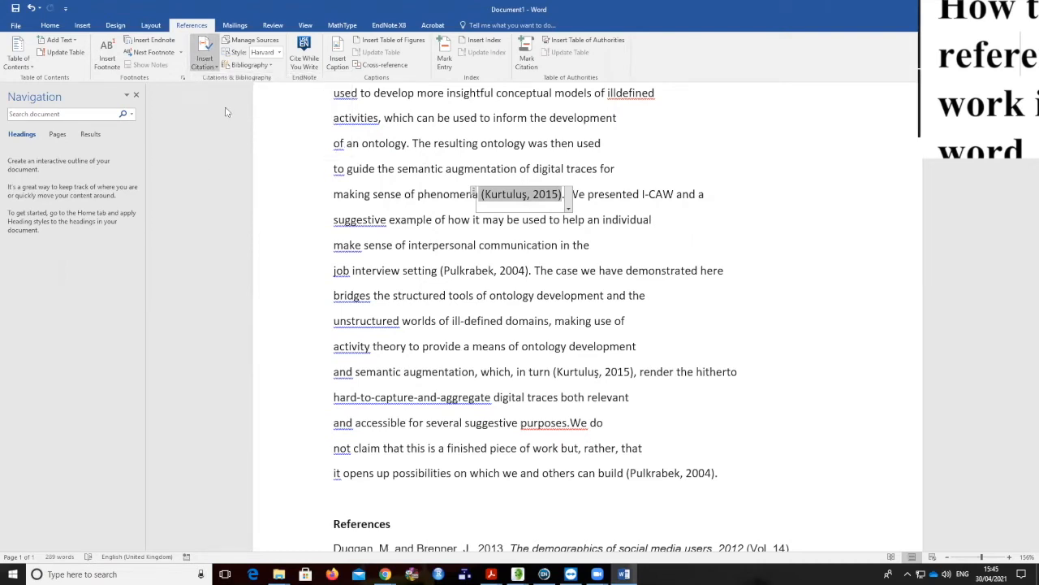
{"action": "left_click", "coordinate": [640, 256]}
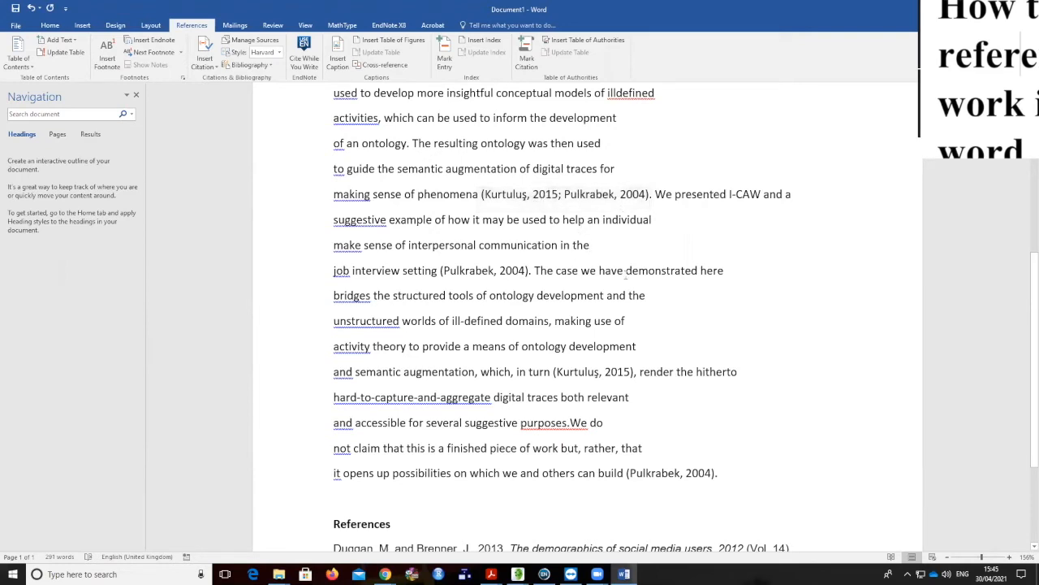
- Delete the typed Duggan and Pulkrabek entries beneath the References heading
{"action": "scroll", "coordinate": [397, 355], "scroll_direction": "down", "scroll_amount": 4}
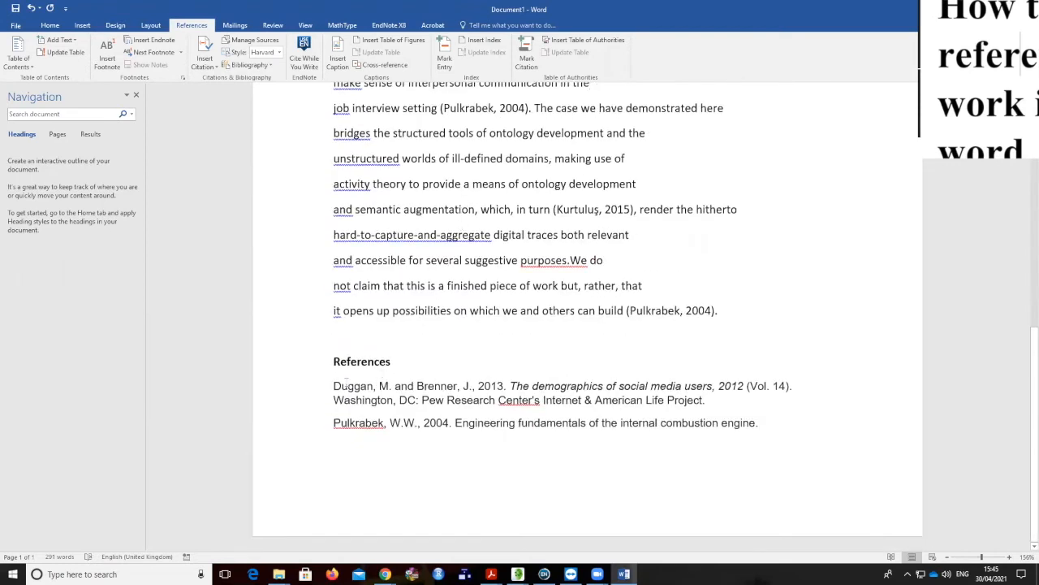
{"action": "left_click_drag", "start_coordinate": [333, 384], "coordinate": [796, 436]}
{"action": "key", "text": "Delete"}
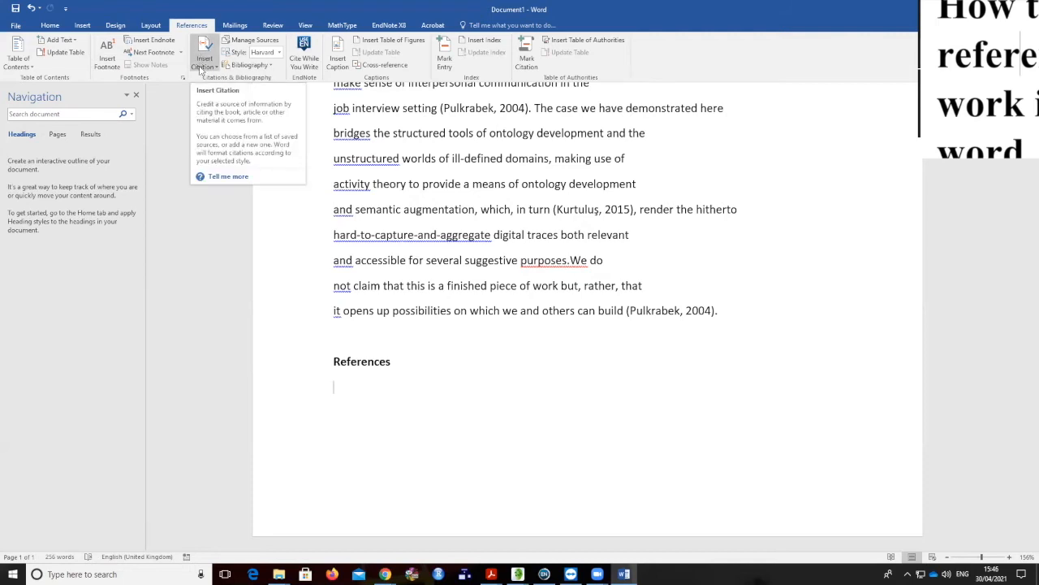
{"action": "left_click", "coordinate": [270, 67]}
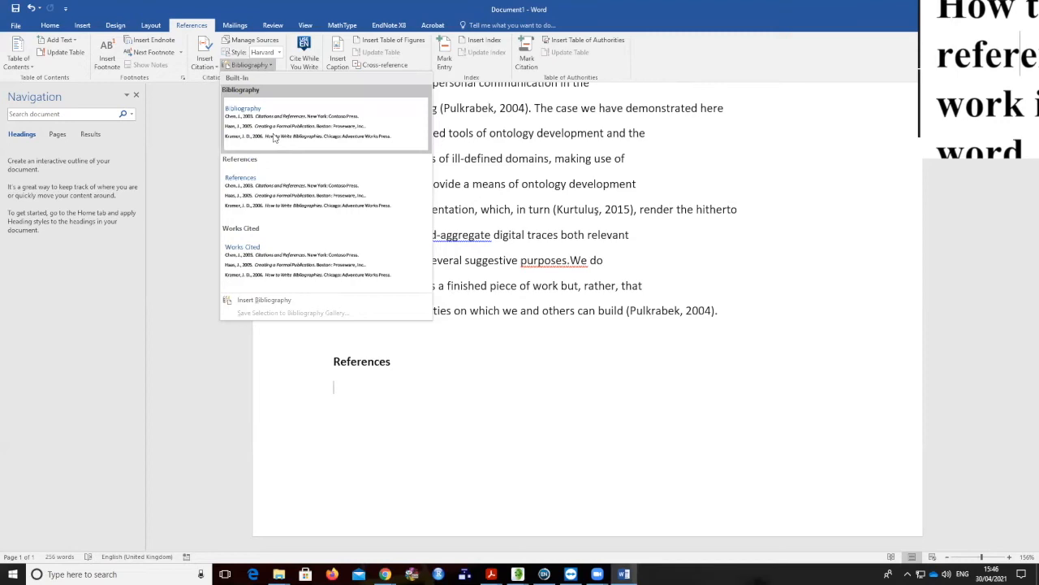
- Insert the built-in References bibliography and delete the old plain 'References' heading line
{"action": "left_click", "coordinate": [264, 188]}
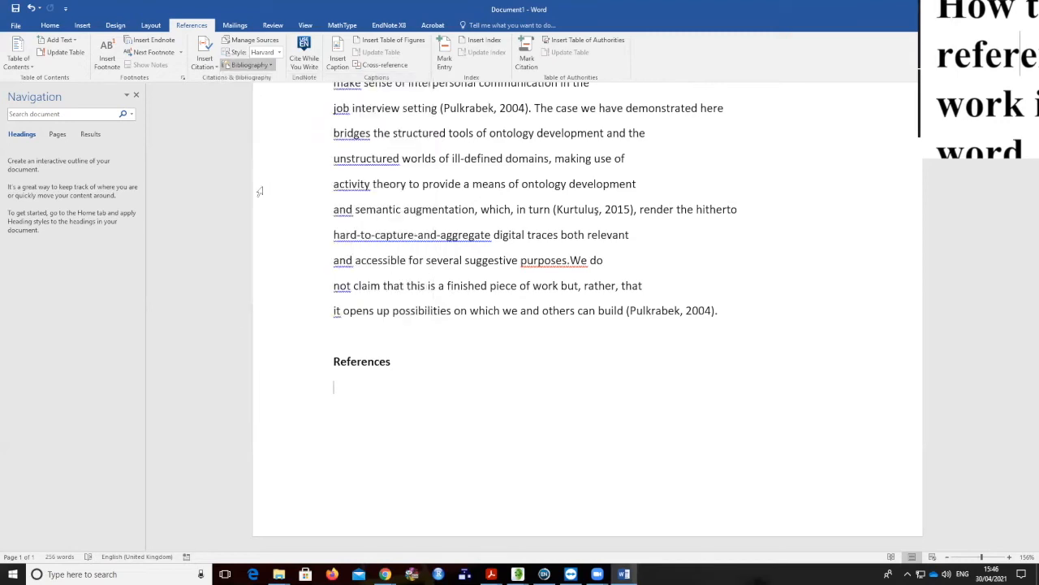
{"action": "scroll", "coordinate": [520, 284], "scroll_direction": "up", "scroll_amount": 10}
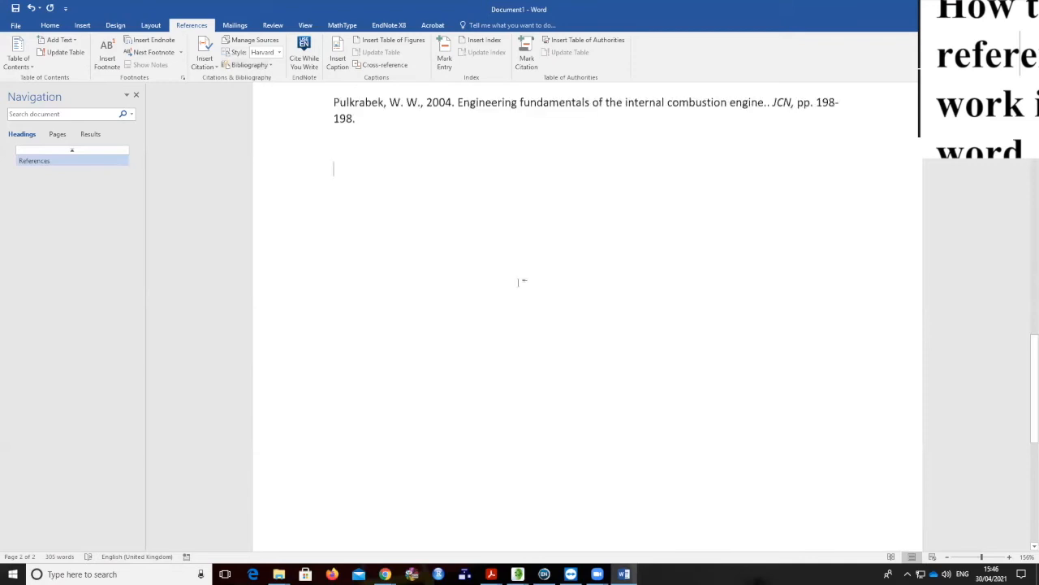
{"action": "left_click", "coordinate": [365, 329]}
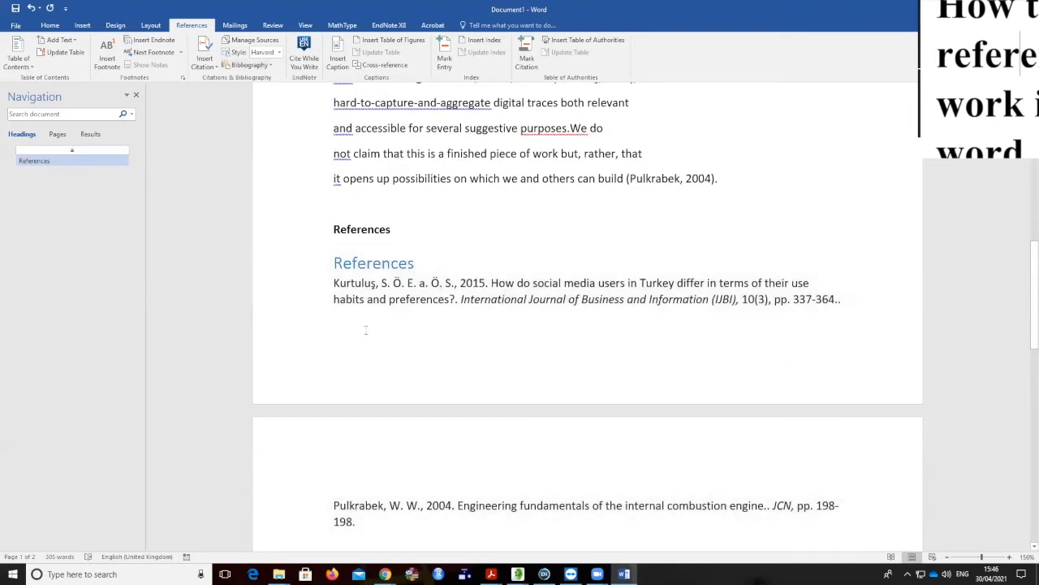
{"action": "scroll", "coordinate": [410, 292], "scroll_direction": "down", "scroll_amount": 3}
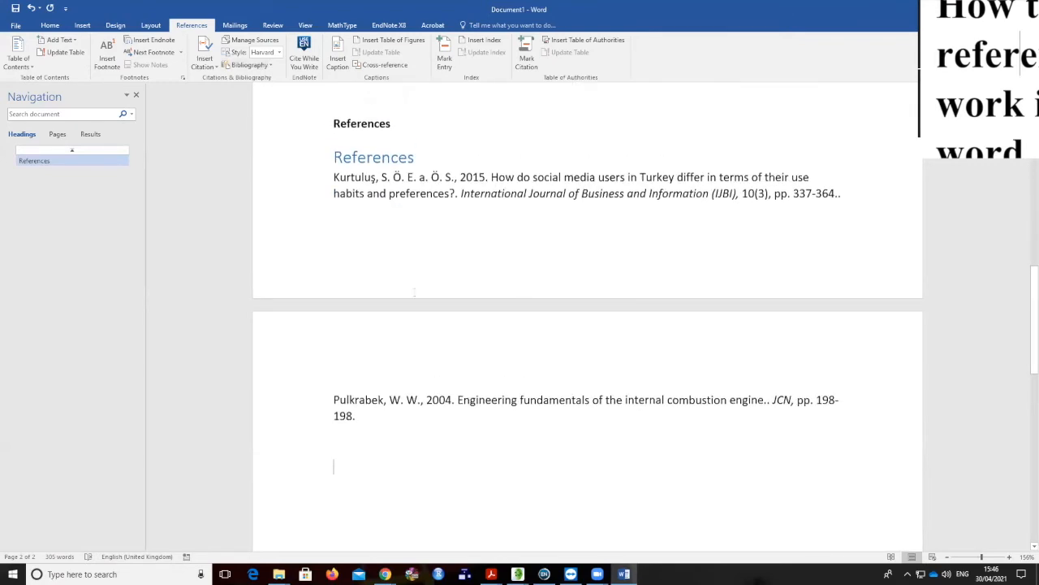
{"action": "scroll", "coordinate": [400, 259], "scroll_direction": "up", "scroll_amount": 2}
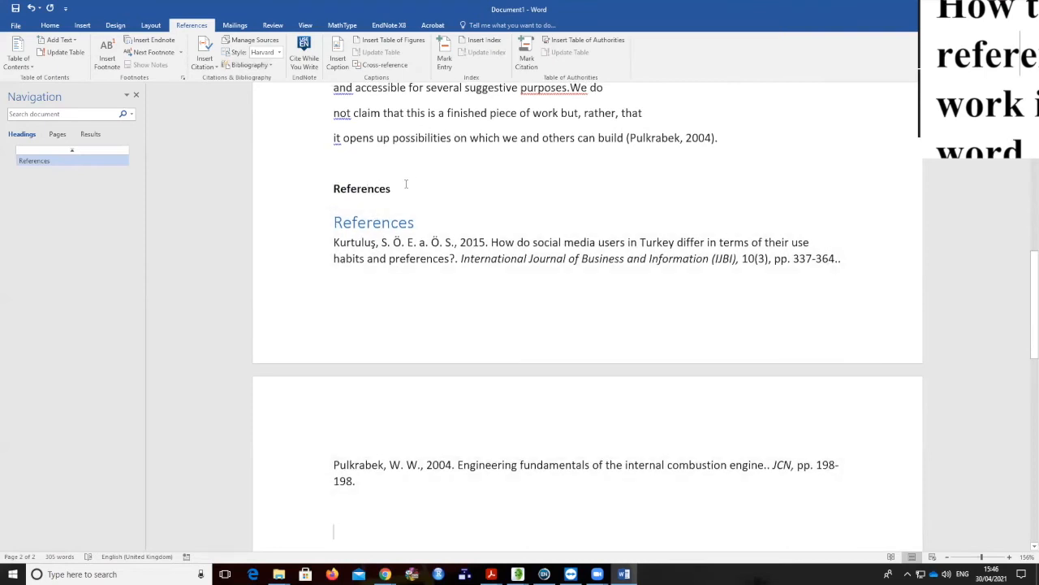
{"action": "left_click_drag", "start_coordinate": [406, 184], "coordinate": [323, 190]}
{"action": "key", "text": "BackSpace"}
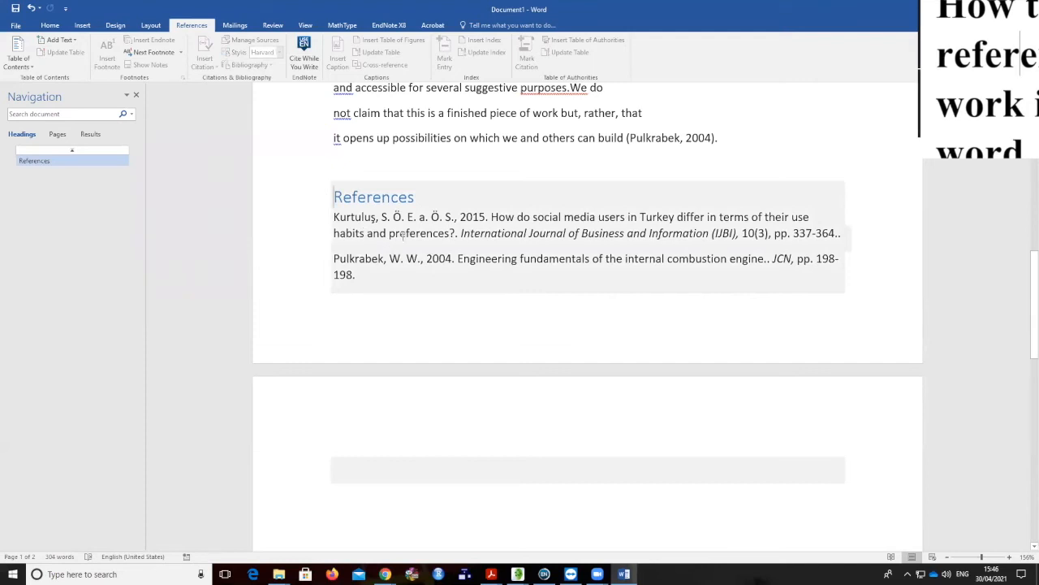
{"action": "scroll", "coordinate": [443, 254], "scroll_direction": "down", "scroll_amount": 1}
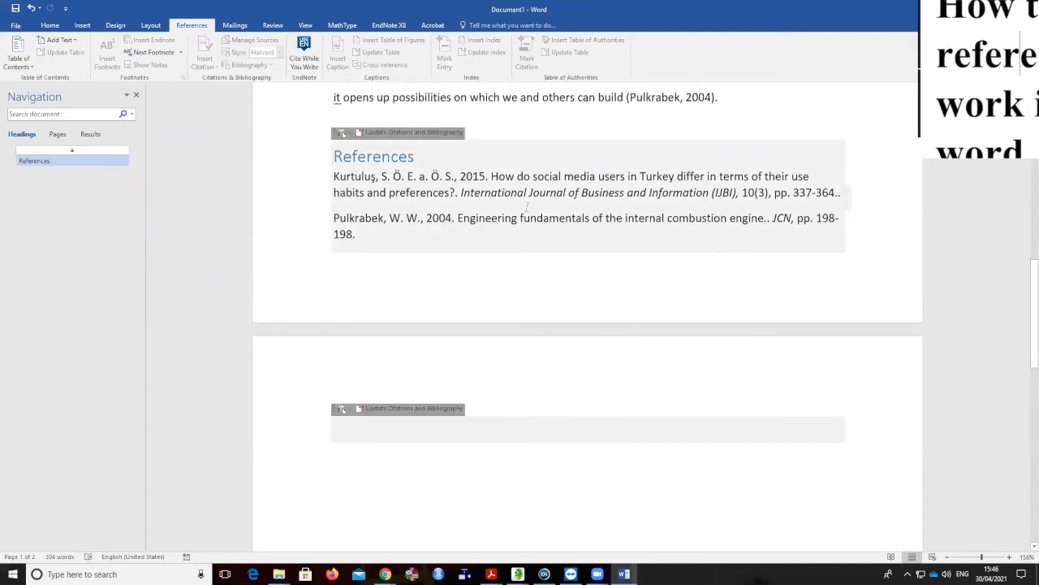
{"action": "left_click", "coordinate": [528, 453]}
{"action": "scroll", "coordinate": [449, 219], "scroll_direction": "up", "scroll_amount": 6}
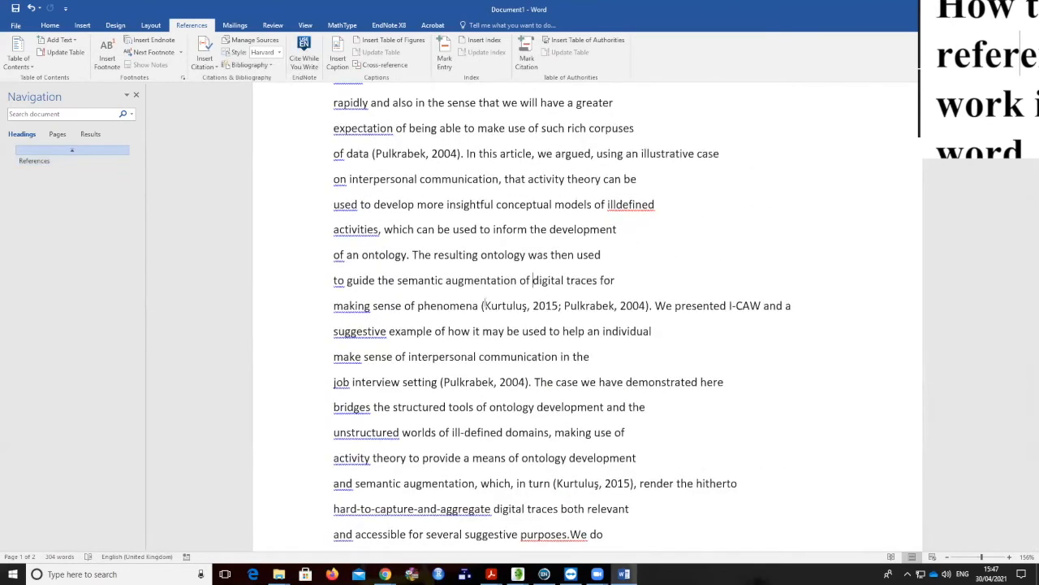
- Switch the citation style to IEEE numbering and inspect the [2, 1] citation
{"action": "scroll", "coordinate": [533, 262], "scroll_direction": "down", "scroll_amount": 1}
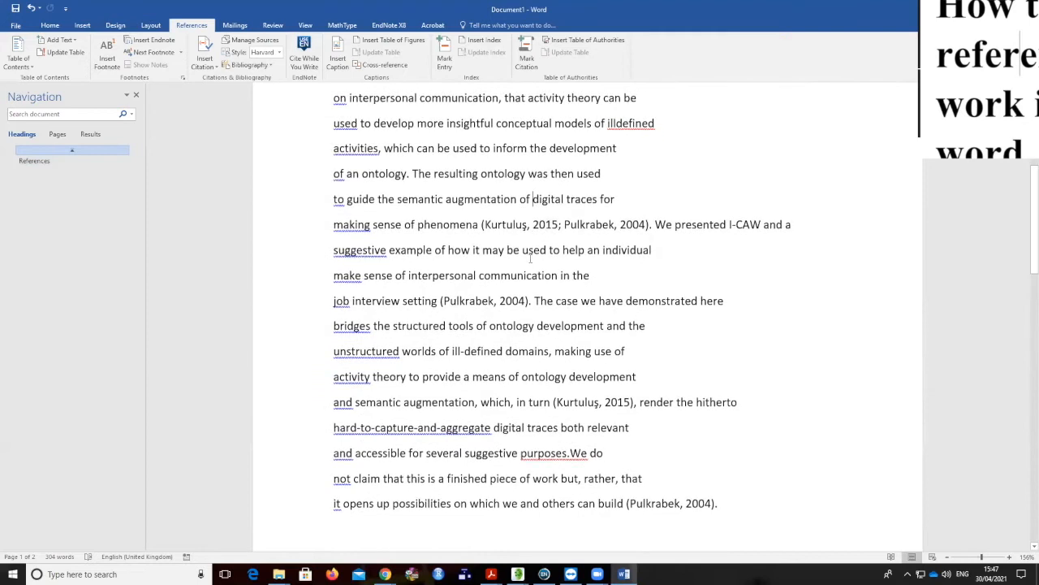
{"action": "left_click", "coordinate": [280, 53]}
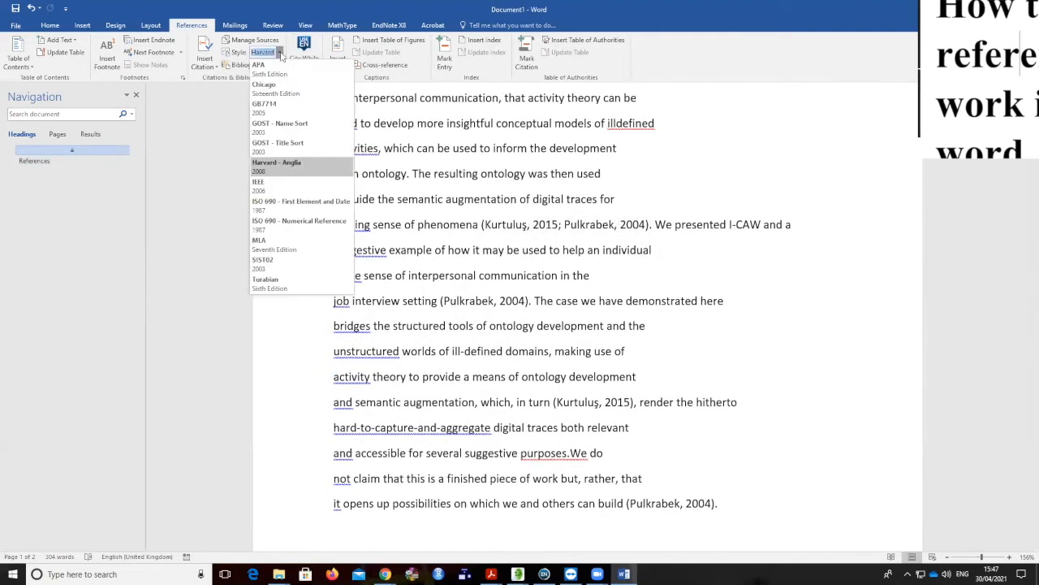
{"action": "left_click", "coordinate": [290, 187]}
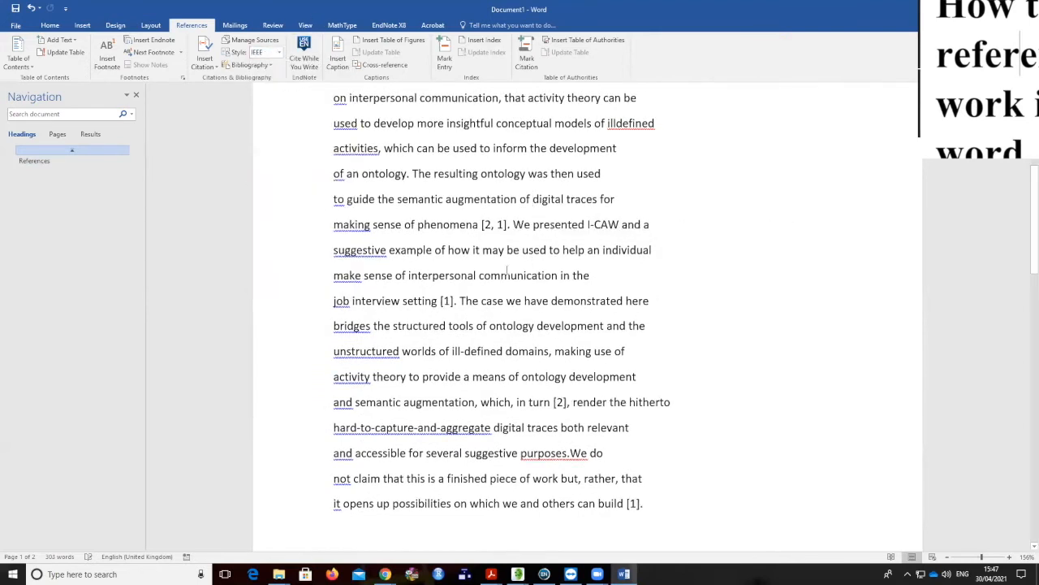
{"action": "left_click", "coordinate": [497, 227]}
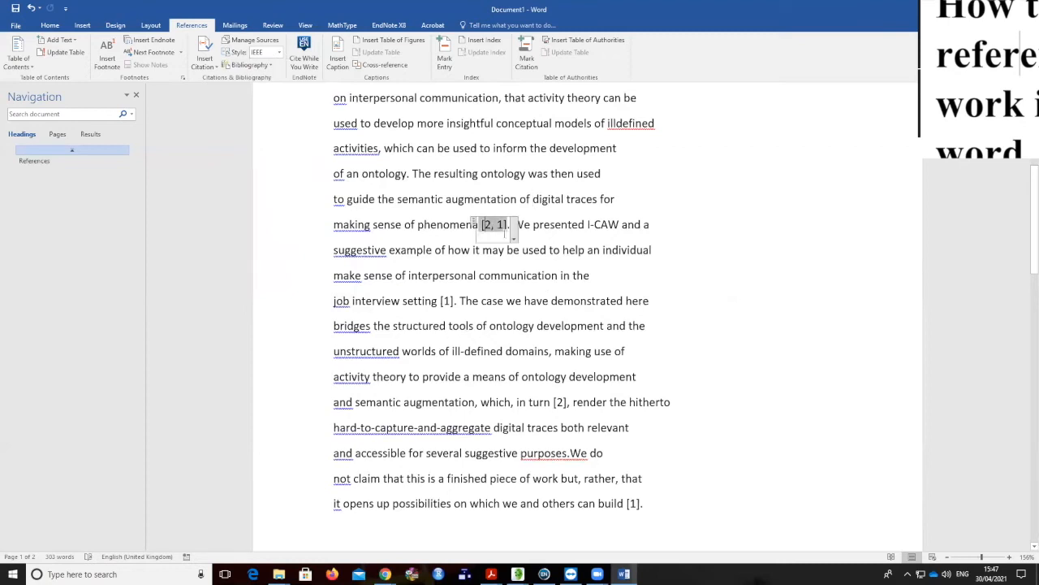
{"action": "scroll", "coordinate": [450, 301], "scroll_direction": "down", "scroll_amount": 5}
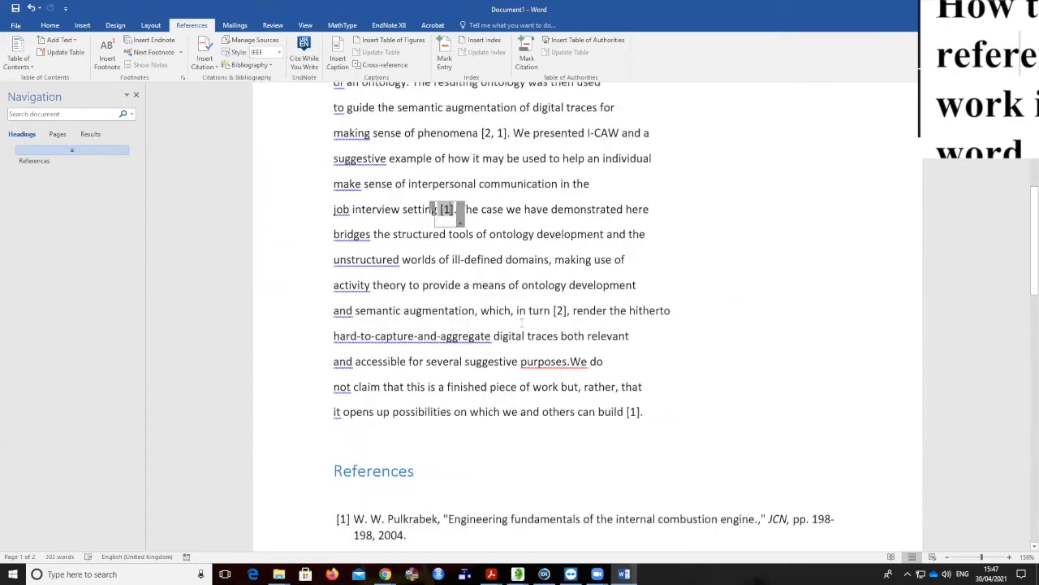
{"action": "scroll", "coordinate": [449, 265], "scroll_direction": "down", "scroll_amount": 1}
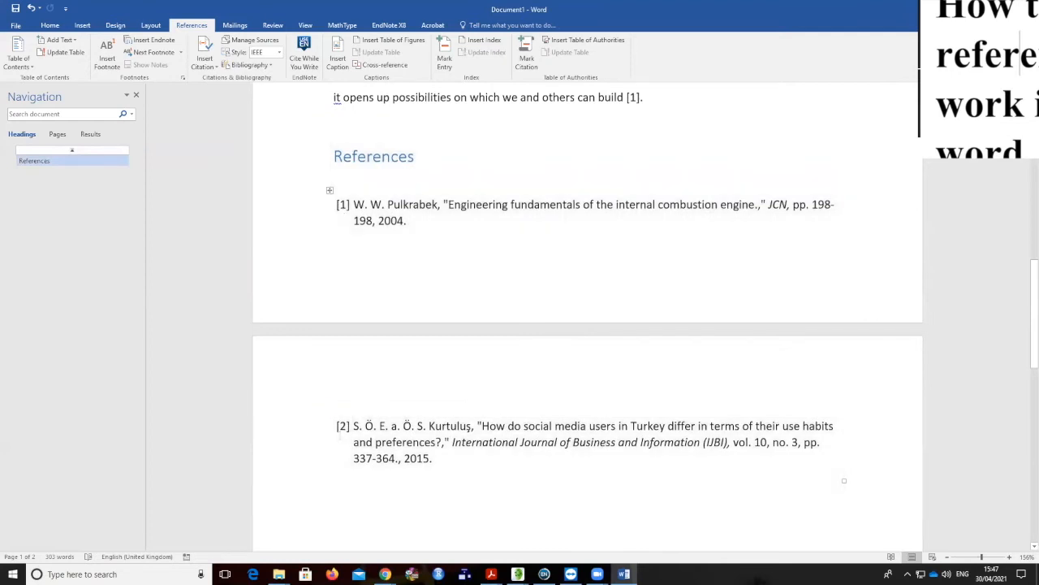
{"action": "scroll", "coordinate": [524, 285], "scroll_direction": "up", "scroll_amount": 8}
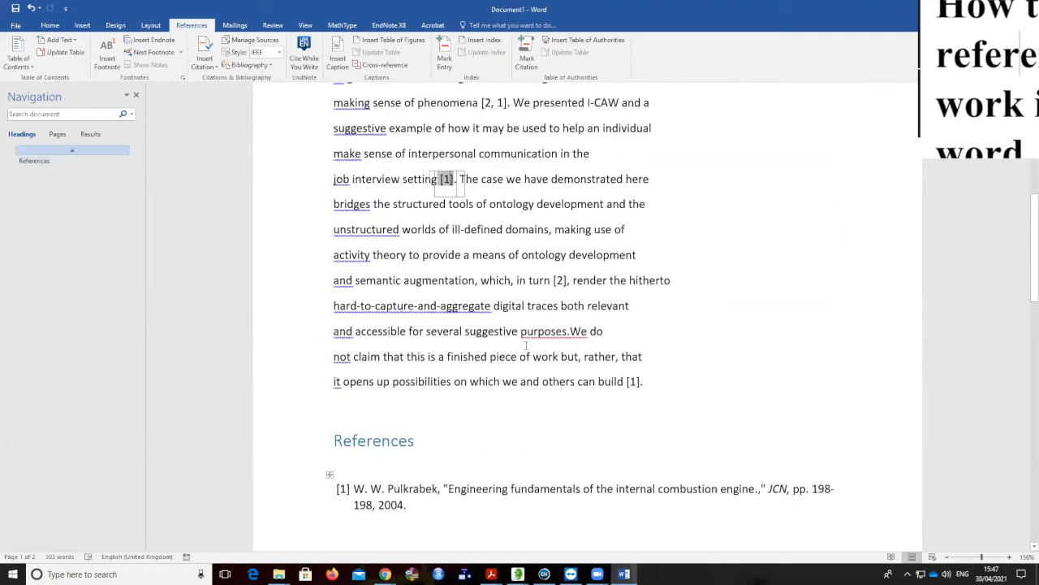
- Change the citation style back to Harvard - Anglia and review the updated citations
{"action": "left_click", "coordinate": [279, 52]}
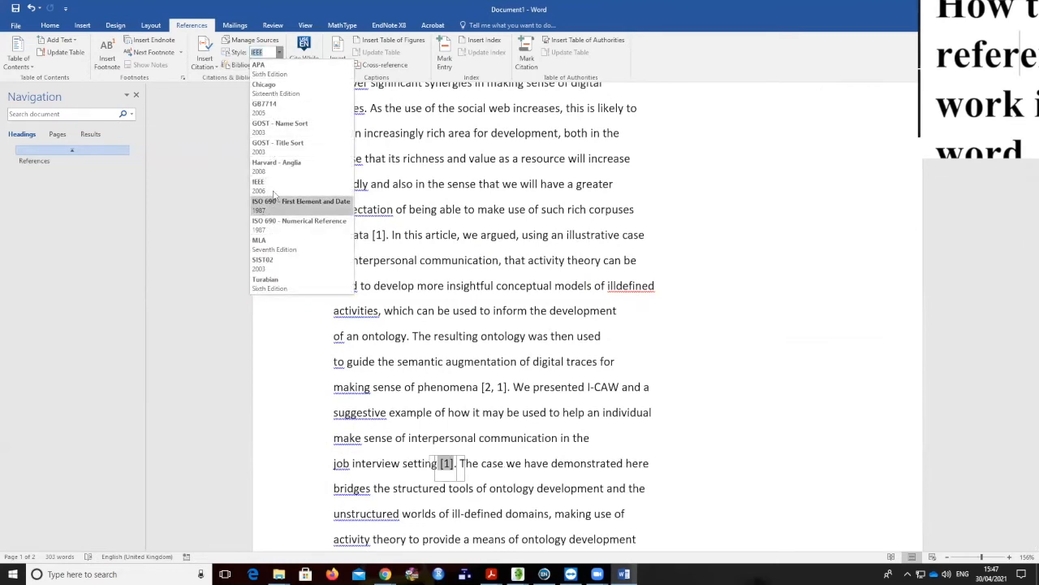
{"action": "left_click", "coordinate": [280, 165]}
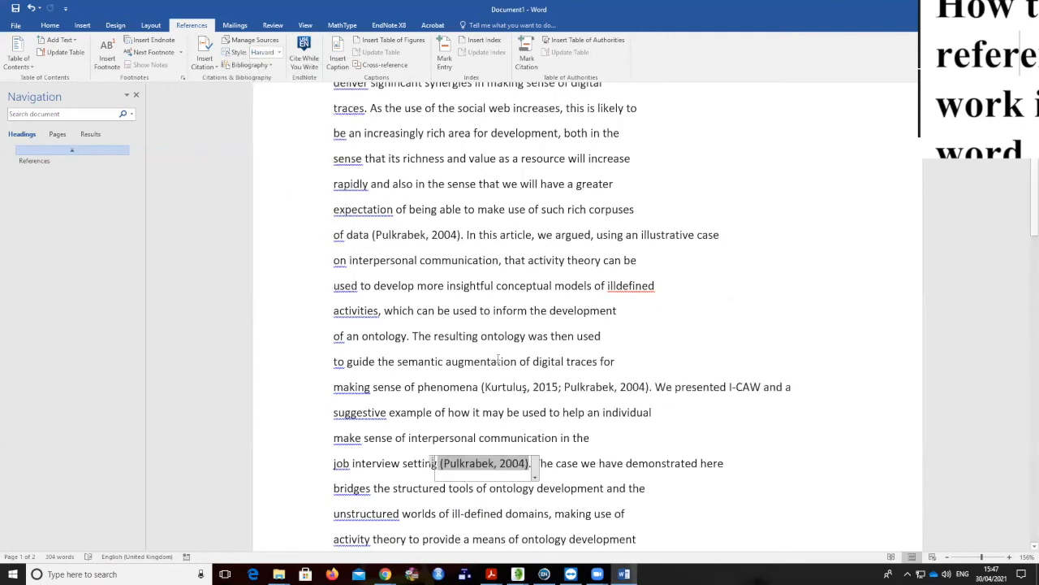
{"action": "scroll", "coordinate": [503, 351], "scroll_direction": "down", "scroll_amount": 2}
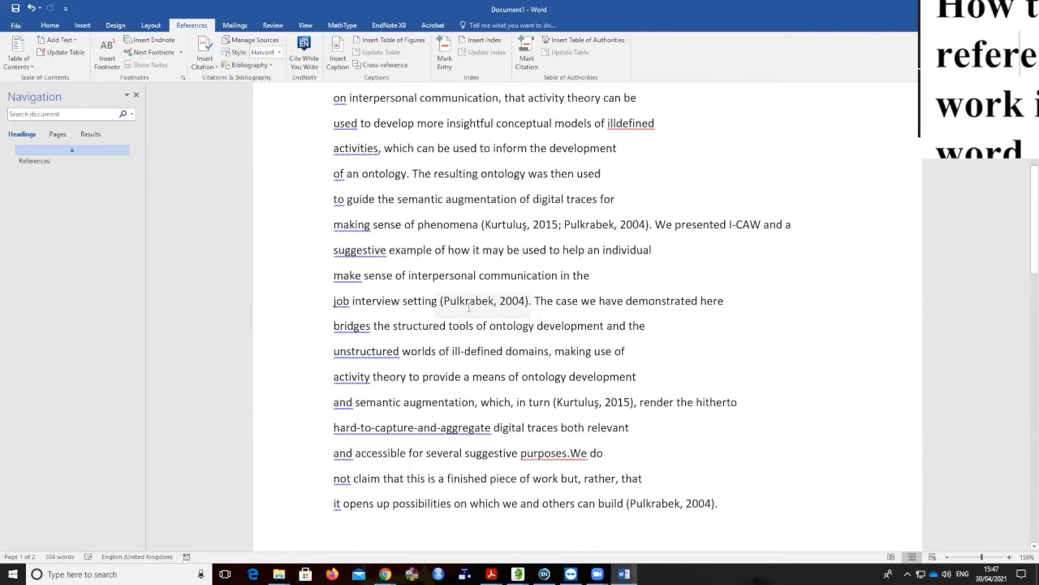
{"action": "scroll", "coordinate": [495, 292], "scroll_direction": "down", "scroll_amount": 5}
{"action": "scroll", "coordinate": [493, 280], "scroll_direction": "down", "scroll_amount": 1}
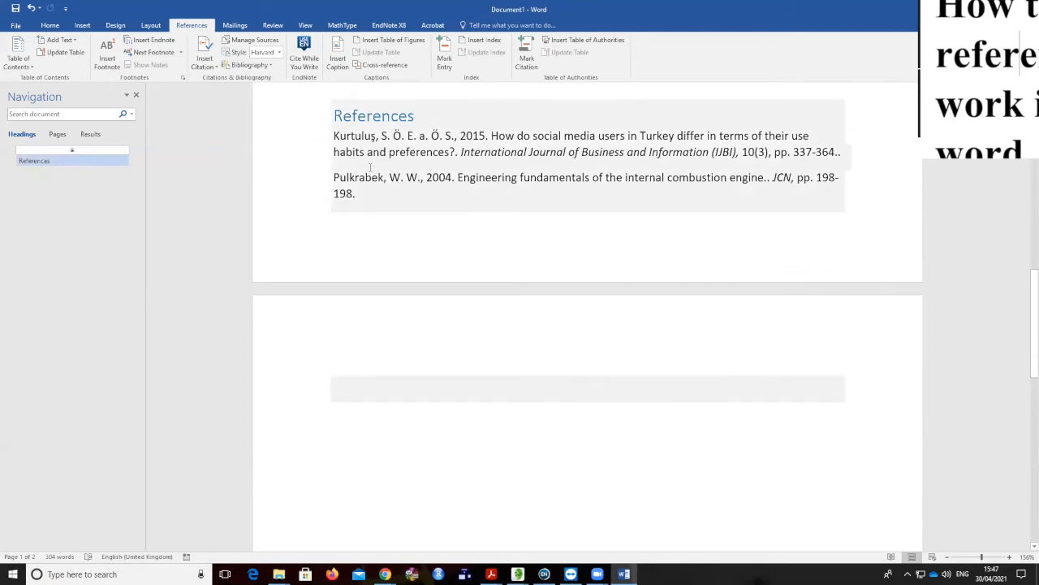
- Delete the three lines from 'bridges the structured tools' through 'a means of ontology development'
{"action": "scroll", "coordinate": [393, 160], "scroll_direction": "down", "scroll_amount": 1}
{"action": "scroll", "coordinate": [398, 235], "scroll_direction": "up", "scroll_amount": 4}
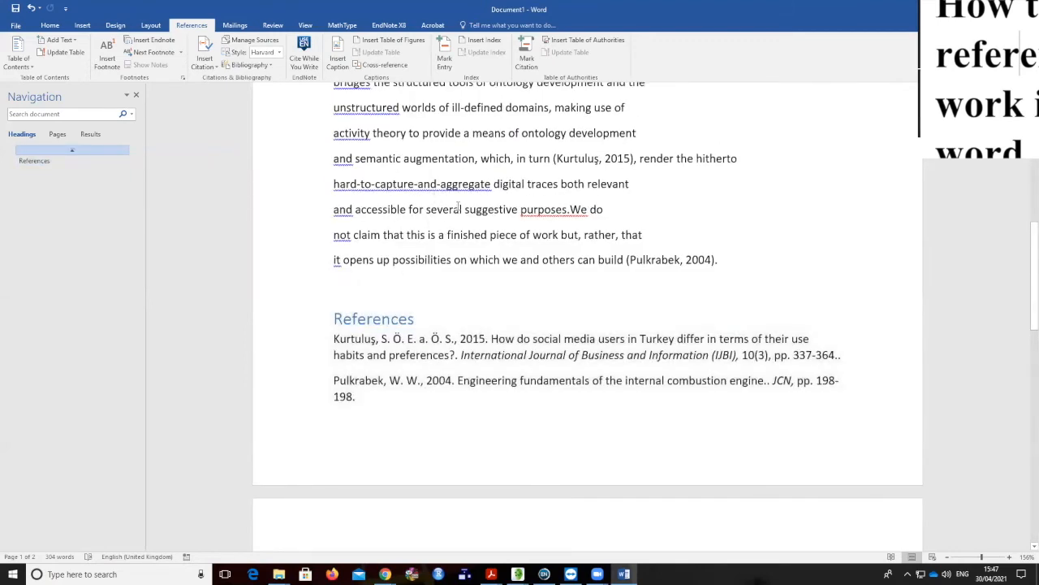
{"action": "scroll", "coordinate": [433, 177], "scroll_direction": "up", "scroll_amount": 3}
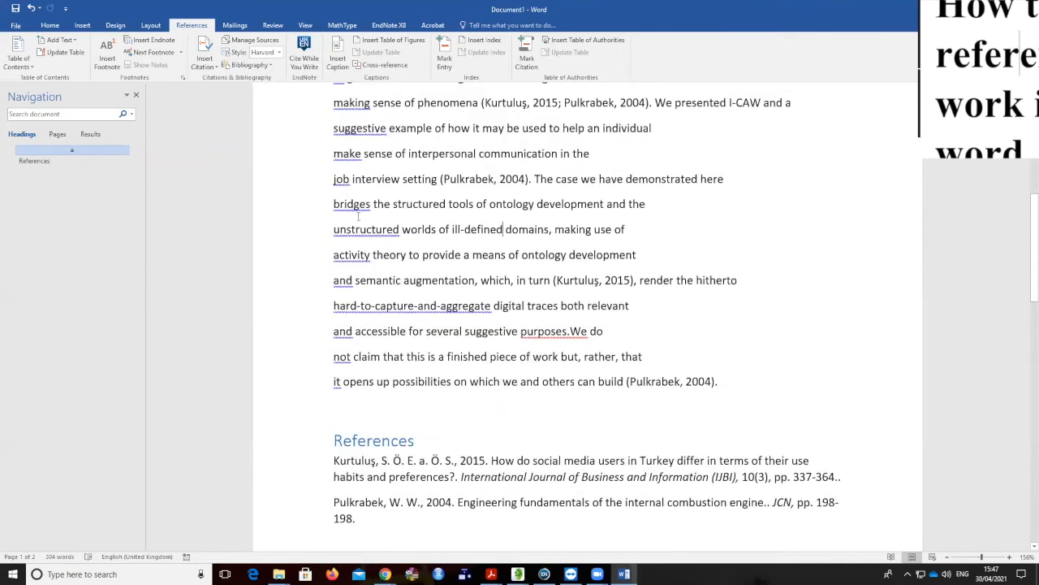
{"action": "left_click_drag", "start_coordinate": [328, 206], "coordinate": [639, 255]}
{"action": "key", "text": "Delete"}
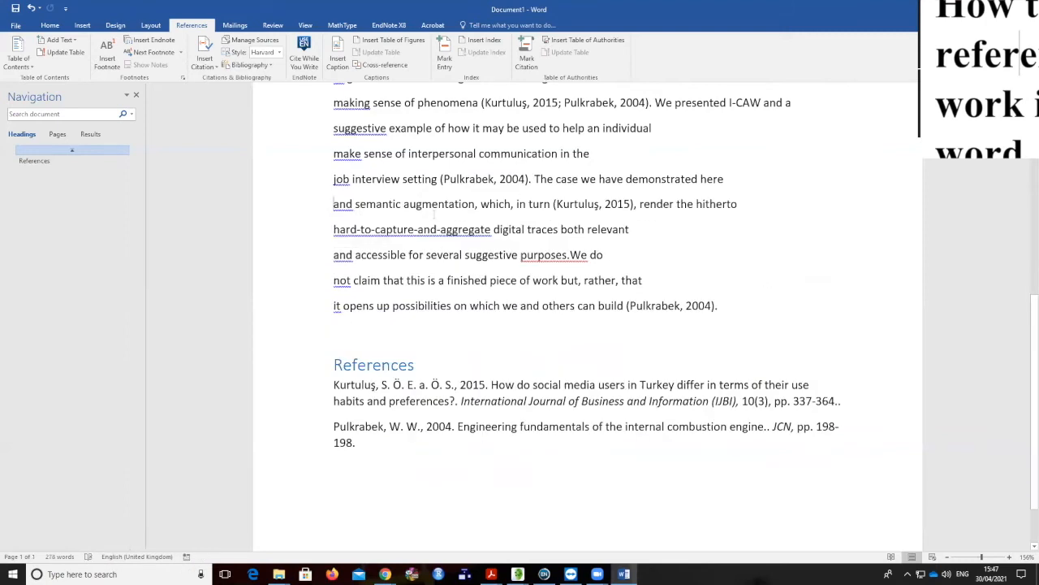
{"action": "scroll", "coordinate": [435, 215], "scroll_direction": "down", "scroll_amount": 2}
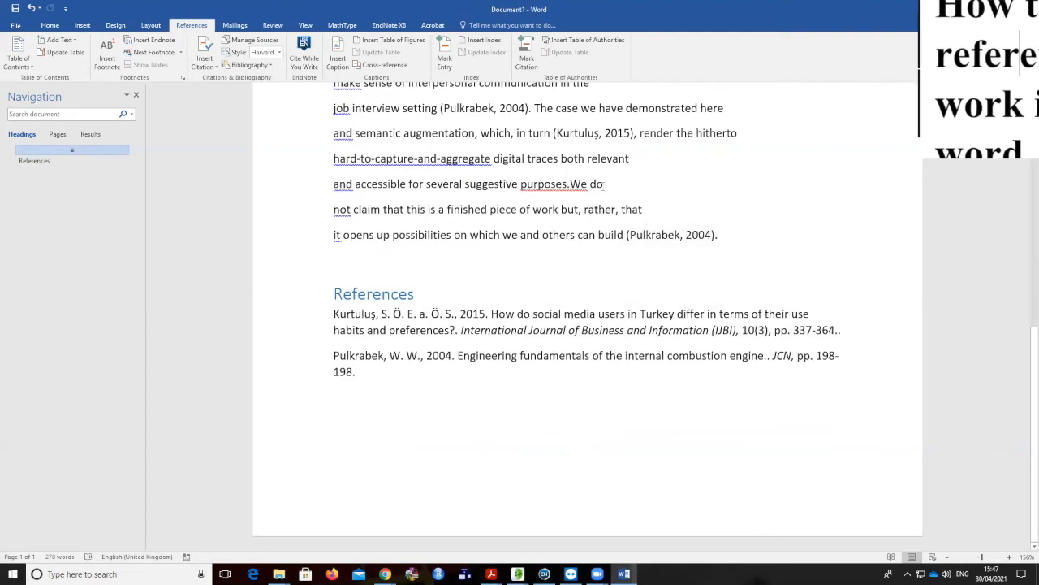
- Start a new Journal Article source with Add New Source, then bring up the SSRN paper in Chrome
{"action": "left_click", "coordinate": [207, 50]}
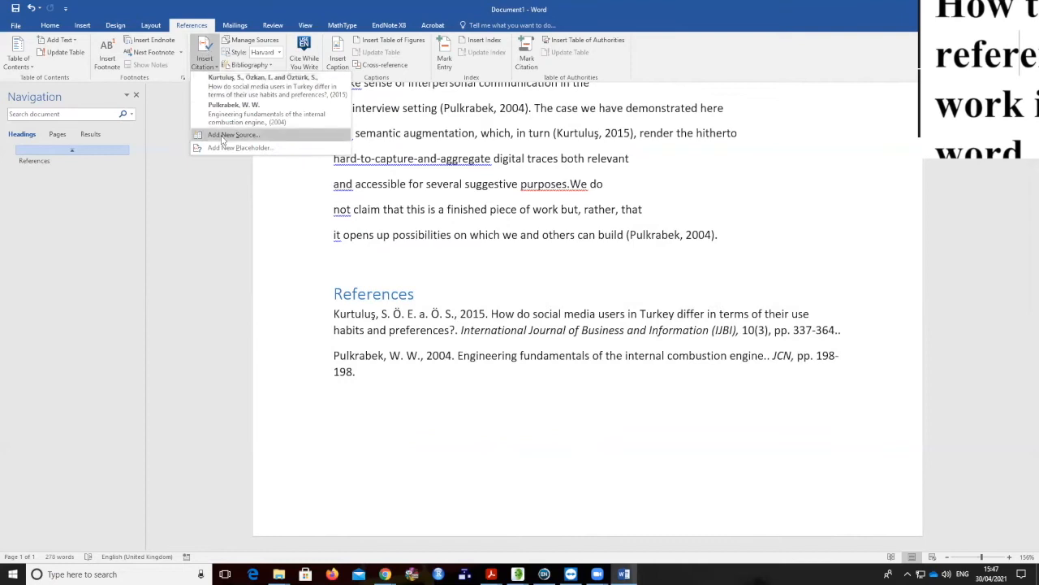
{"action": "left_click", "coordinate": [220, 135]}
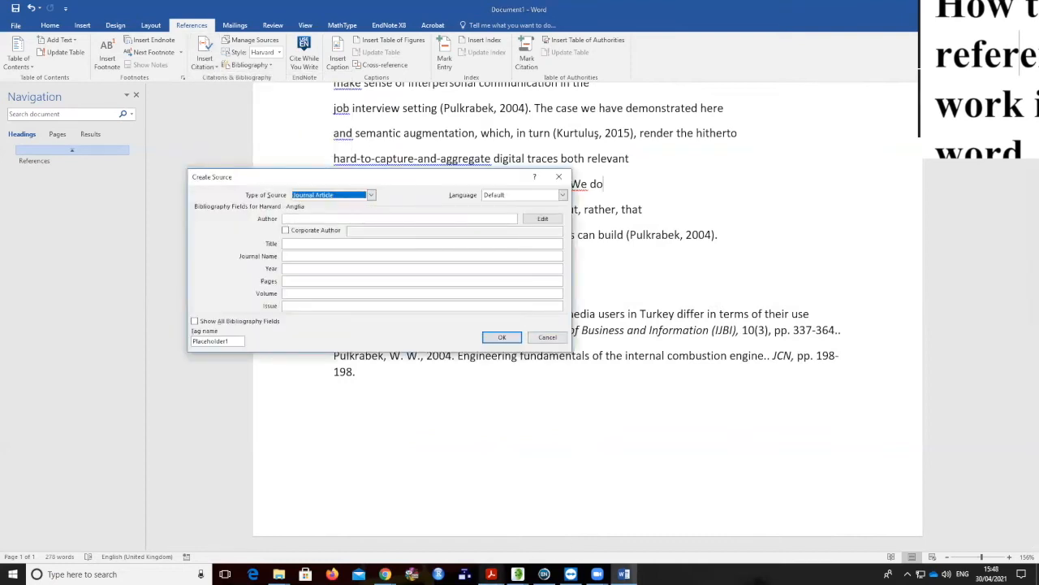
{"action": "mouse_move", "coordinate": [385, 574]}
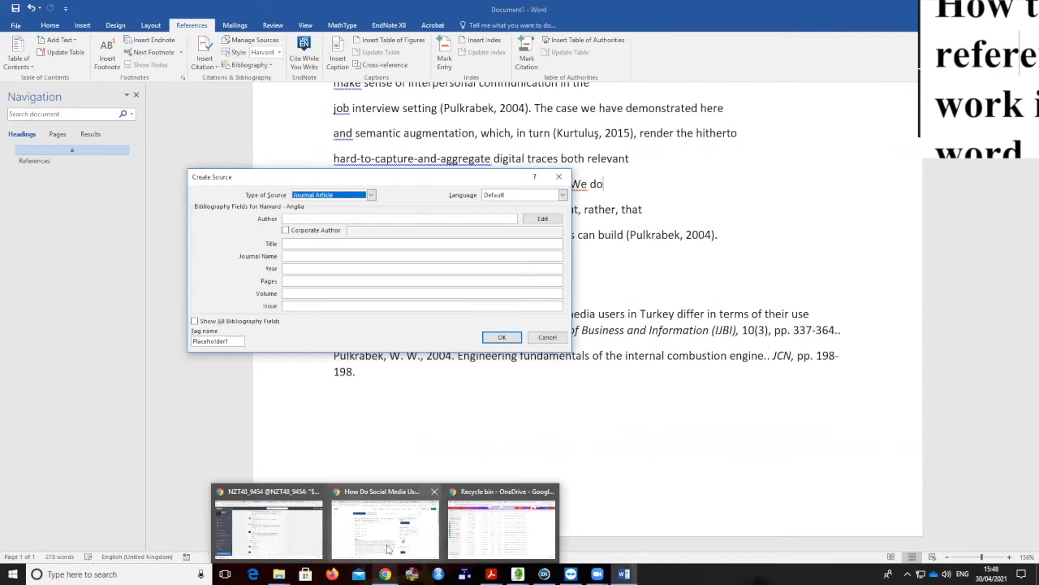
{"action": "left_click", "coordinate": [385, 524]}
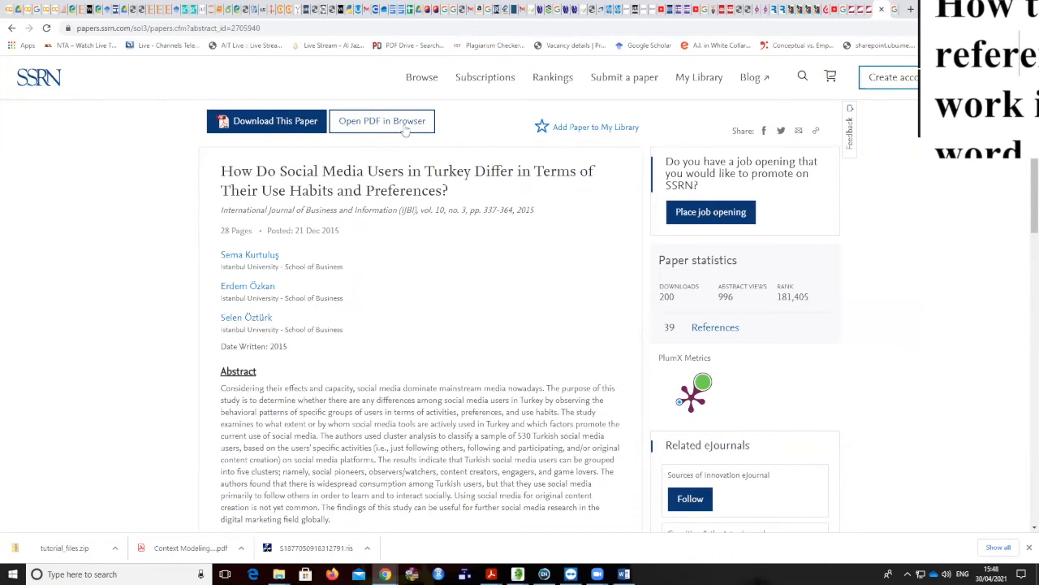
- Leave the SSRN paper page for Browse and open the Browse by JEL code listing
{"action": "left_click", "coordinate": [422, 81]}
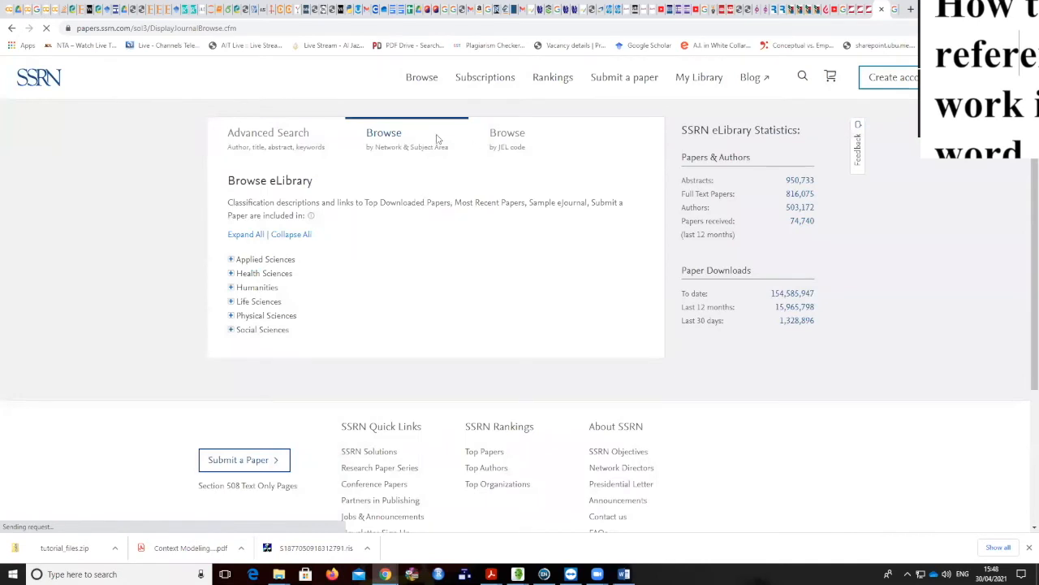
{"action": "scroll", "coordinate": [452, 293], "scroll_direction": "down", "scroll_amount": 3}
{"action": "scroll", "coordinate": [464, 280], "scroll_direction": "up", "scroll_amount": 3}
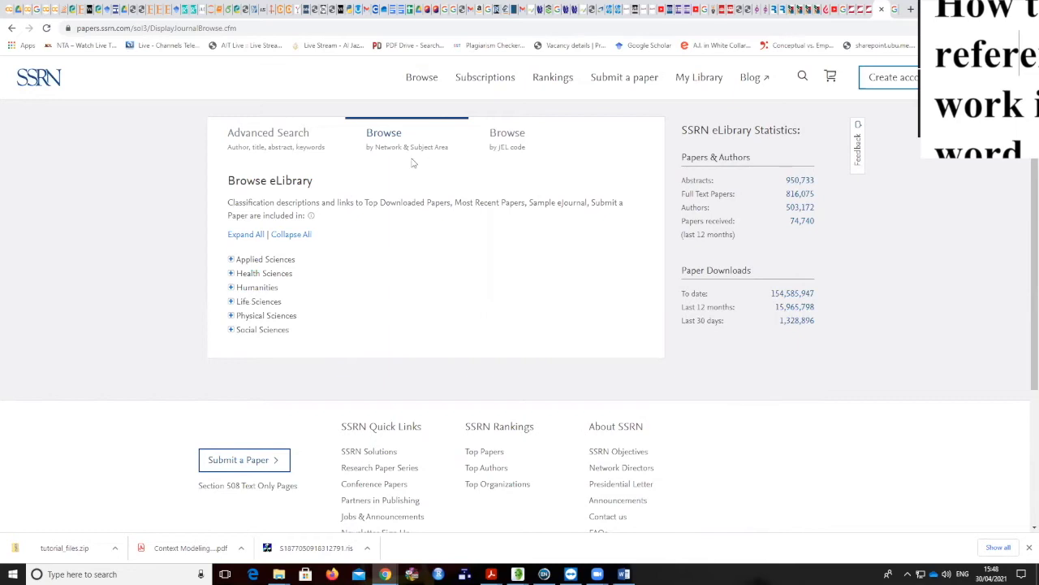
{"action": "left_click", "coordinate": [268, 30]}
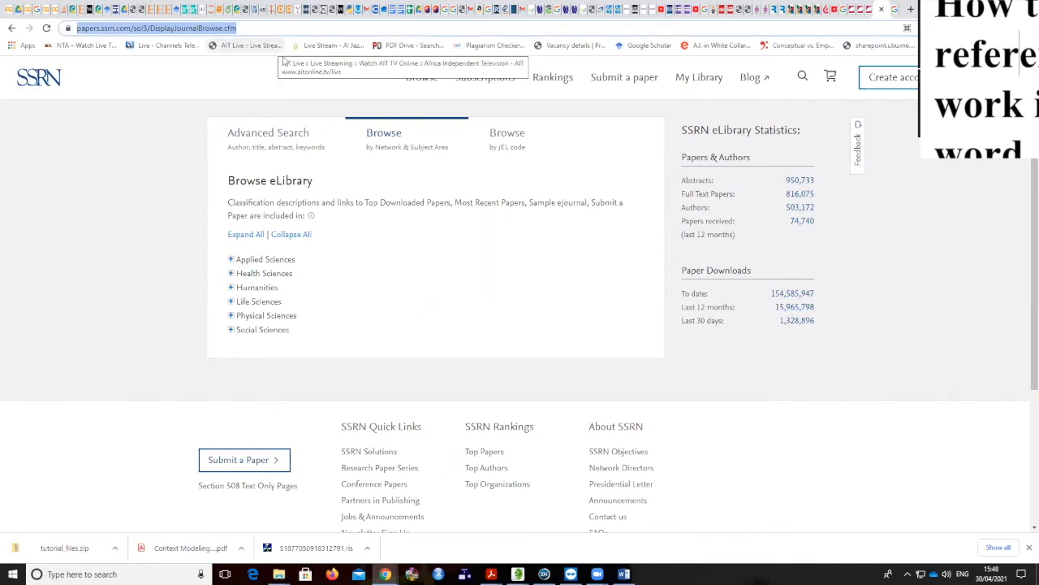
{"action": "left_click", "coordinate": [522, 306]}
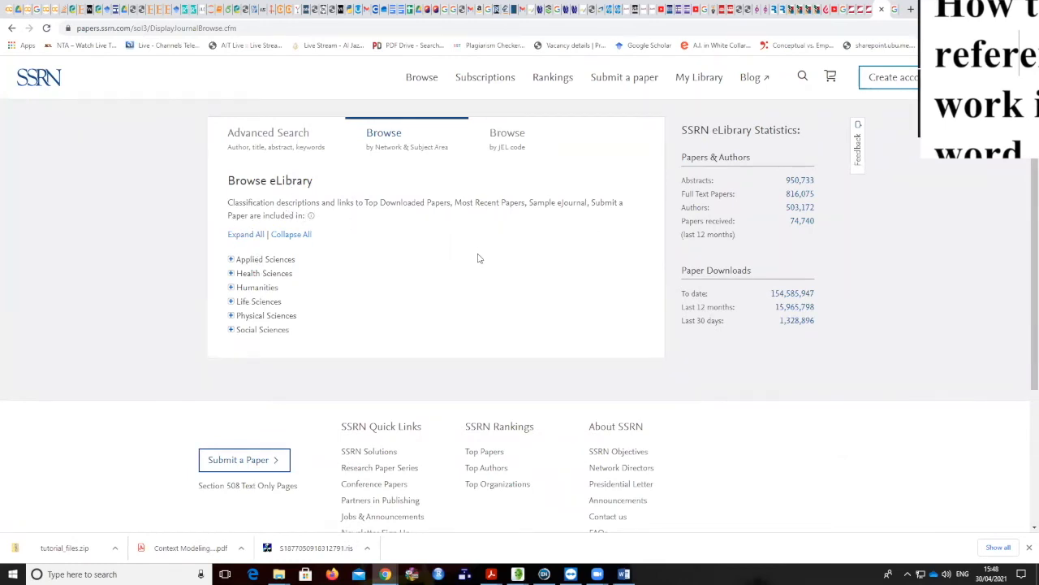
{"action": "scroll", "coordinate": [479, 254], "scroll_direction": "down", "scroll_amount": 3}
{"action": "scroll", "coordinate": [473, 257], "scroll_direction": "up", "scroll_amount": 3}
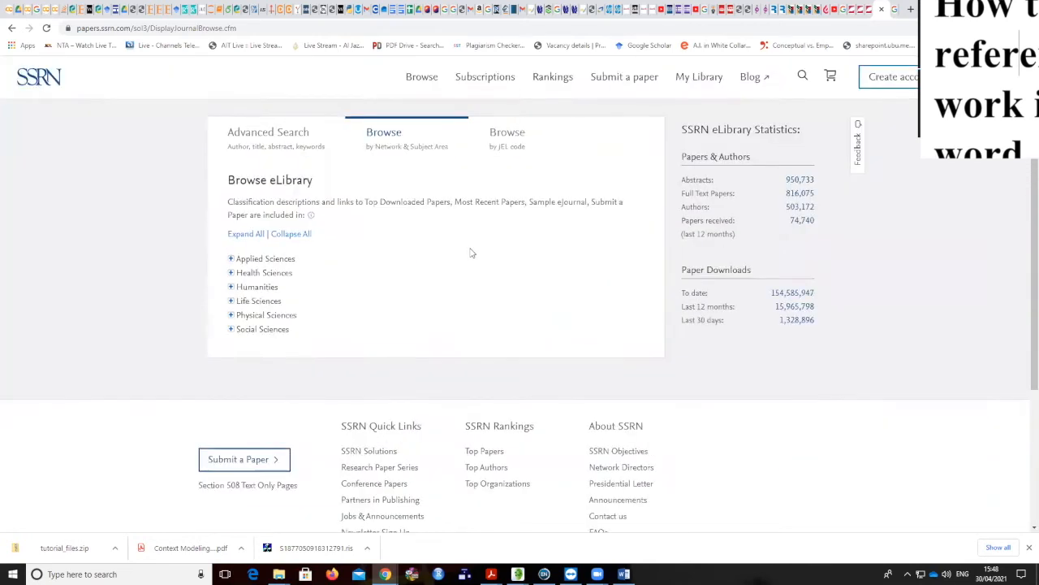
{"action": "left_click", "coordinate": [504, 148]}
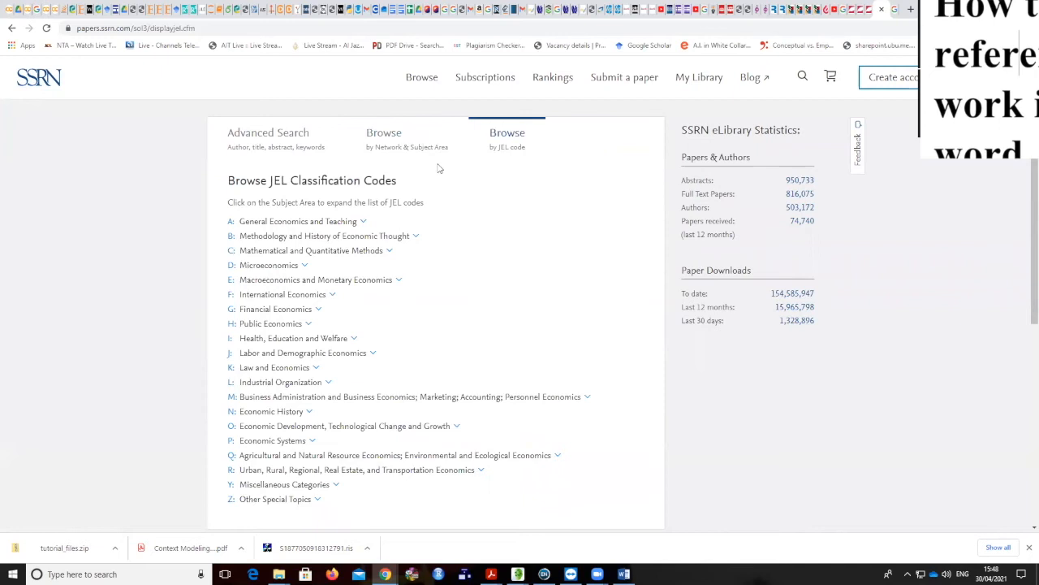
- Enter 'Nigerian democracy' as the SSRN Advanced Search term, then type 'sage' into the address bar
{"action": "left_click", "coordinate": [259, 138]}
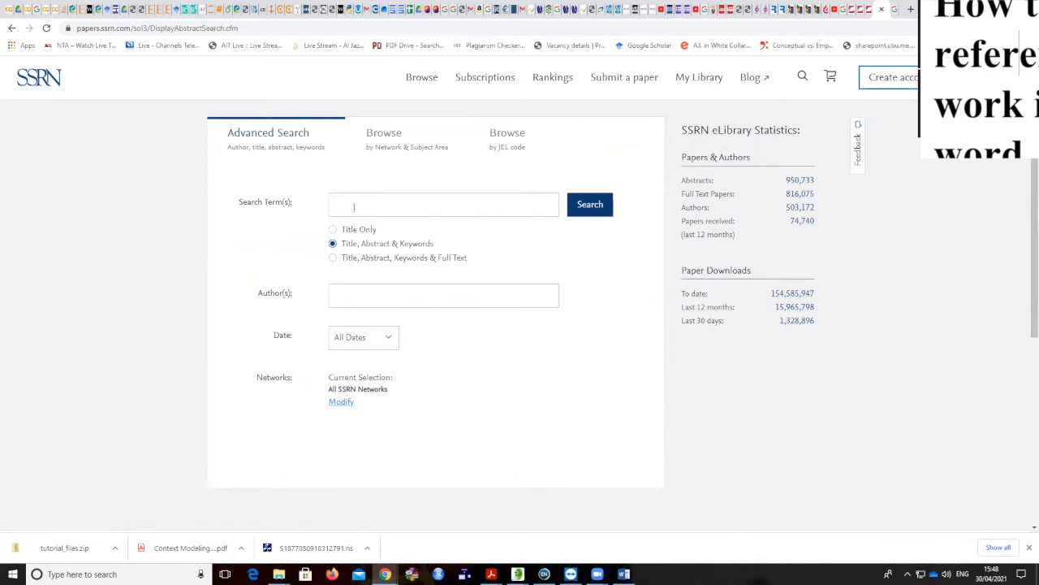
{"action": "type", "text": "Nigerian demo"}
{"action": "scroll", "coordinate": [555, 206], "scroll_direction": "down", "scroll_amount": 4}
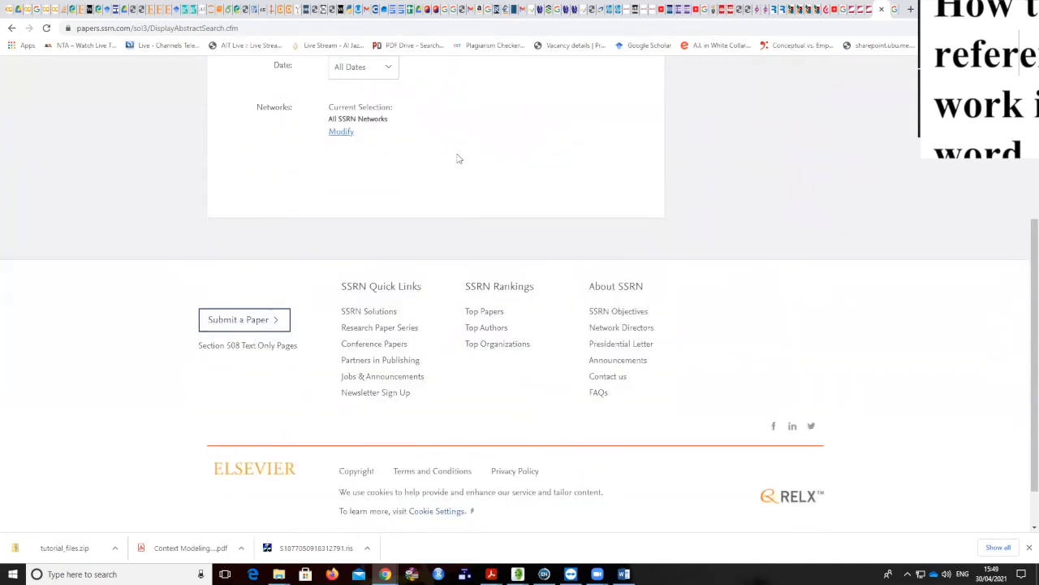
{"action": "scroll", "coordinate": [458, 158], "scroll_direction": "down", "scroll_amount": 1}
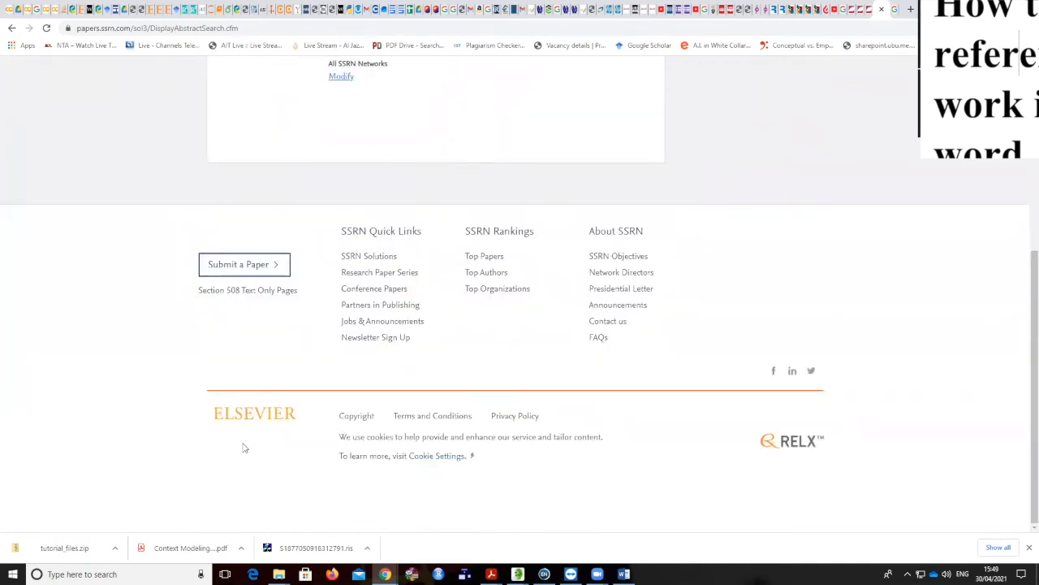
{"action": "scroll", "coordinate": [404, 285], "scroll_direction": "up", "scroll_amount": 4}
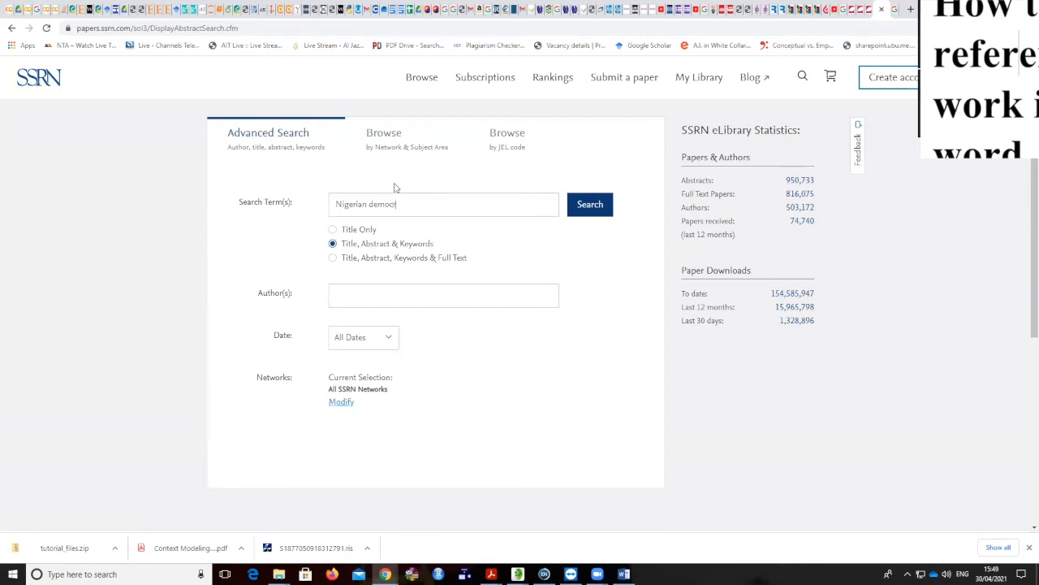
{"action": "key", "text": "BackSpace"}
{"action": "left_click", "coordinate": [346, 28]}
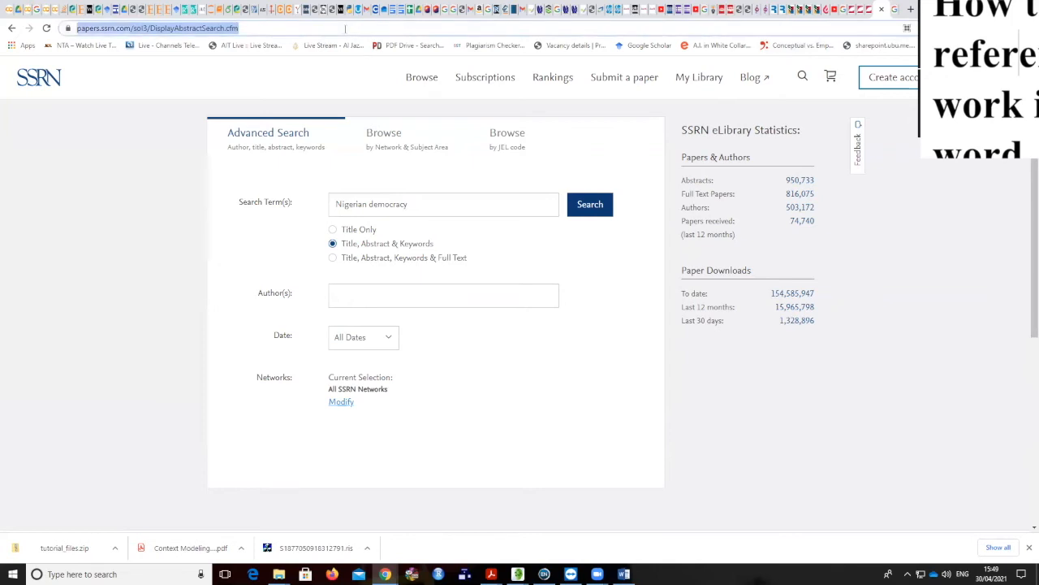
{"action": "type", "text": "sage"}
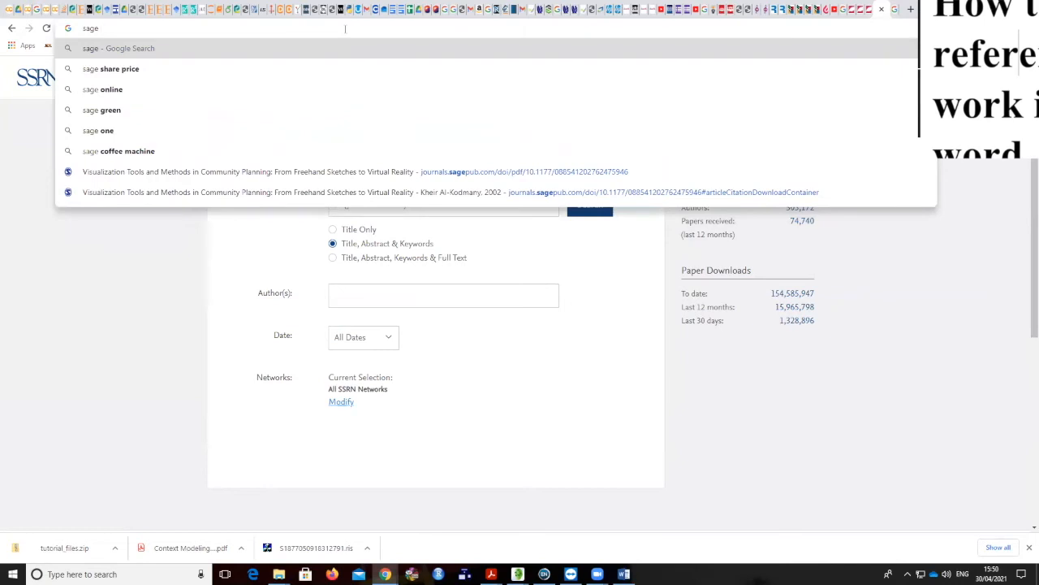
- Search Google for 'sage journal' and open the SAGE Journals homepage at journals.sagepub.com
{"action": "left_click", "coordinate": [102, 95]}
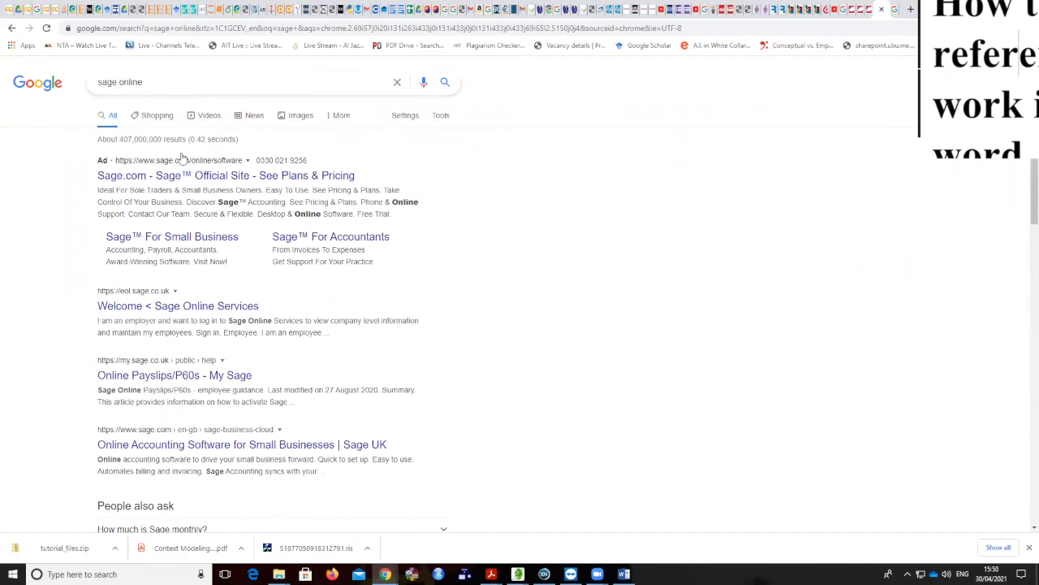
{"action": "left_click", "coordinate": [166, 83]}
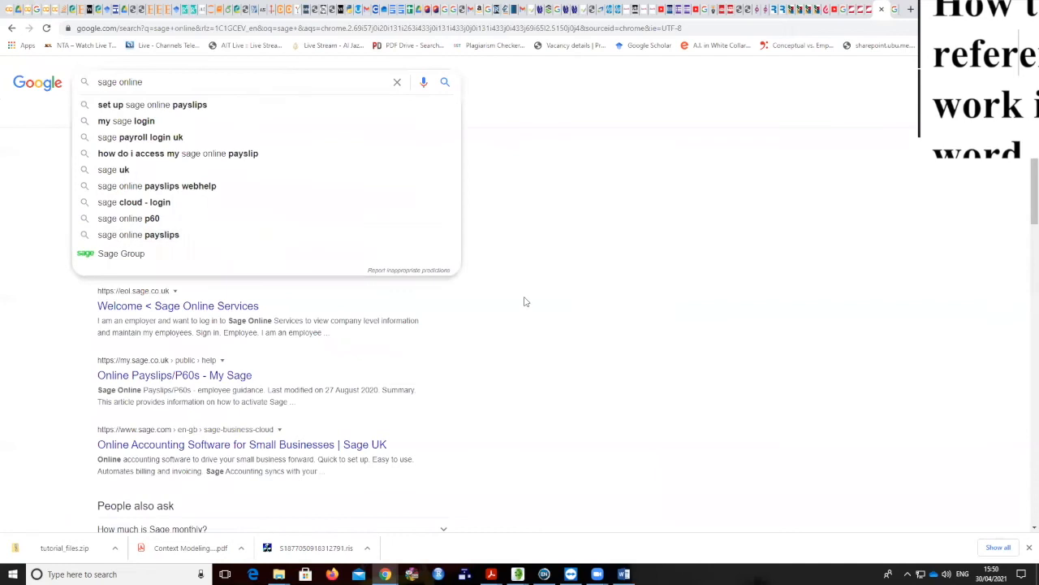
{"action": "left_click", "coordinate": [358, 311]}
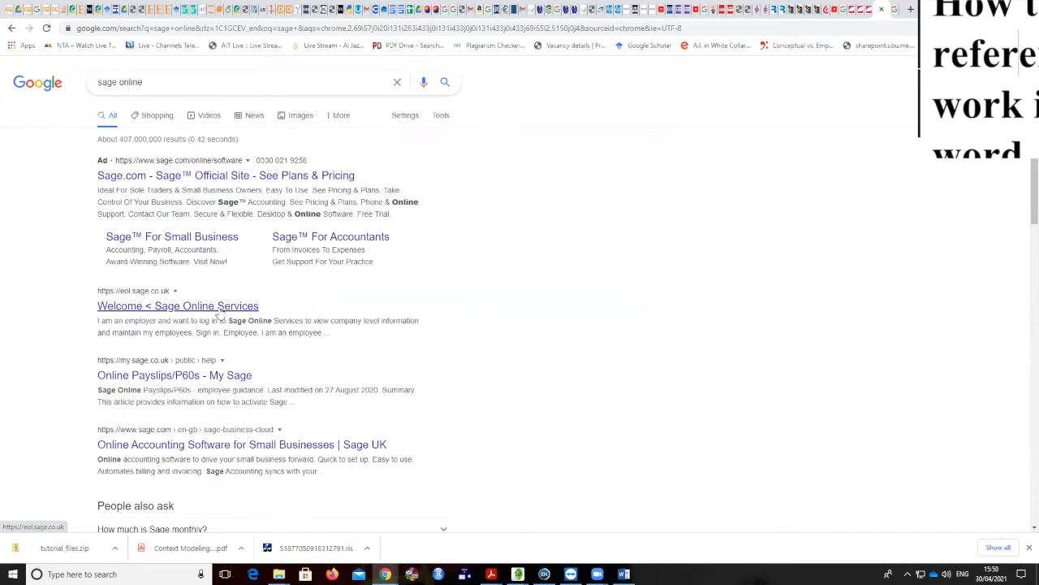
{"action": "left_click", "coordinate": [172, 77]}
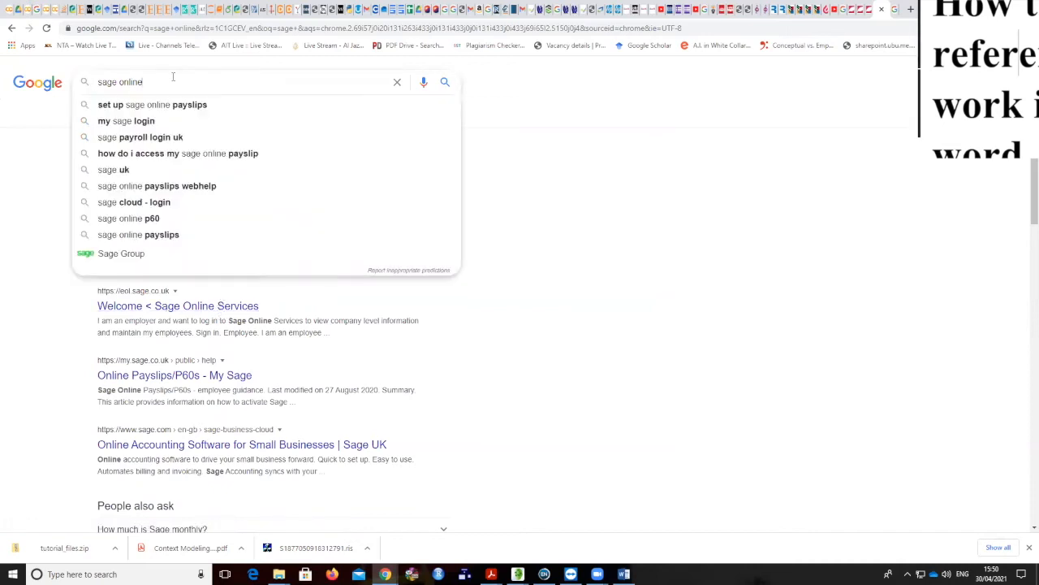
{"action": "key", "text": "BackSpace"}
{"action": "key", "text": "BackSpace"}
{"action": "key", "text": "BackSpace"}
{"action": "key", "text": "BackSpace"}
{"action": "key", "text": "BackSpace"}
{"action": "key", "text": "BackSpace"}
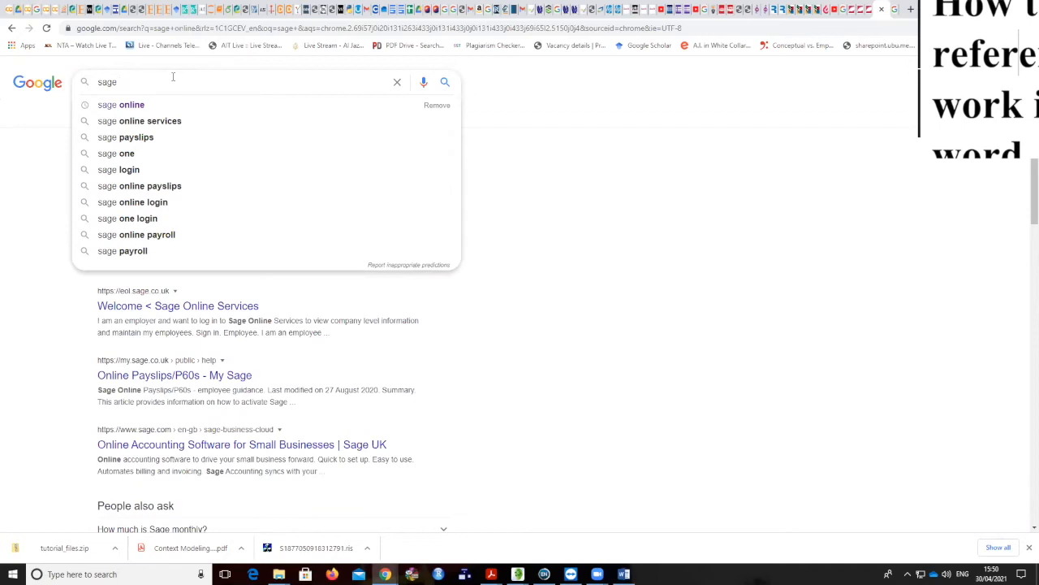
{"action": "type", "text": "journ"}
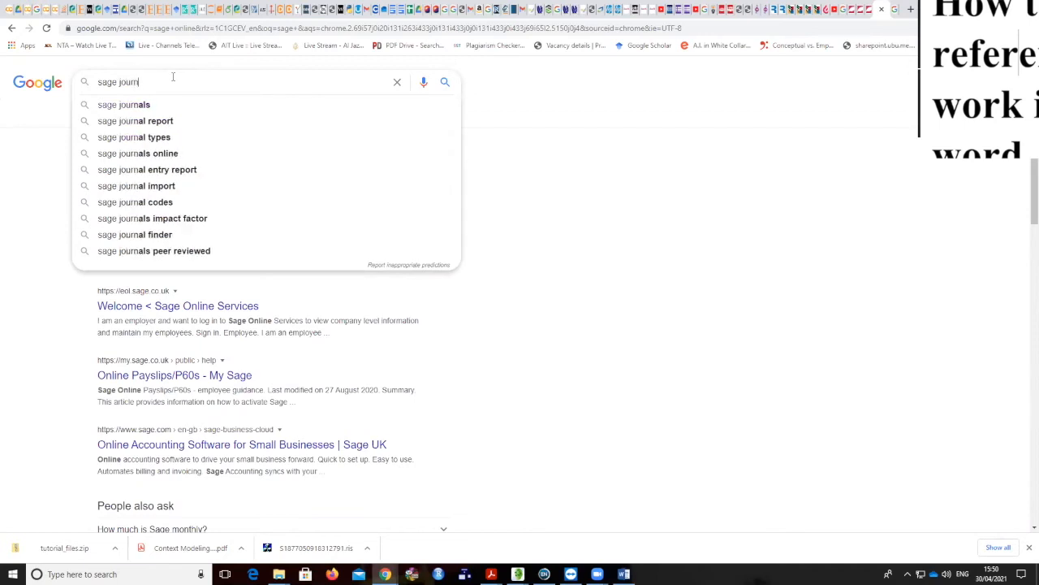
{"action": "type", "text": "al"}
{"action": "key", "text": "Return"}
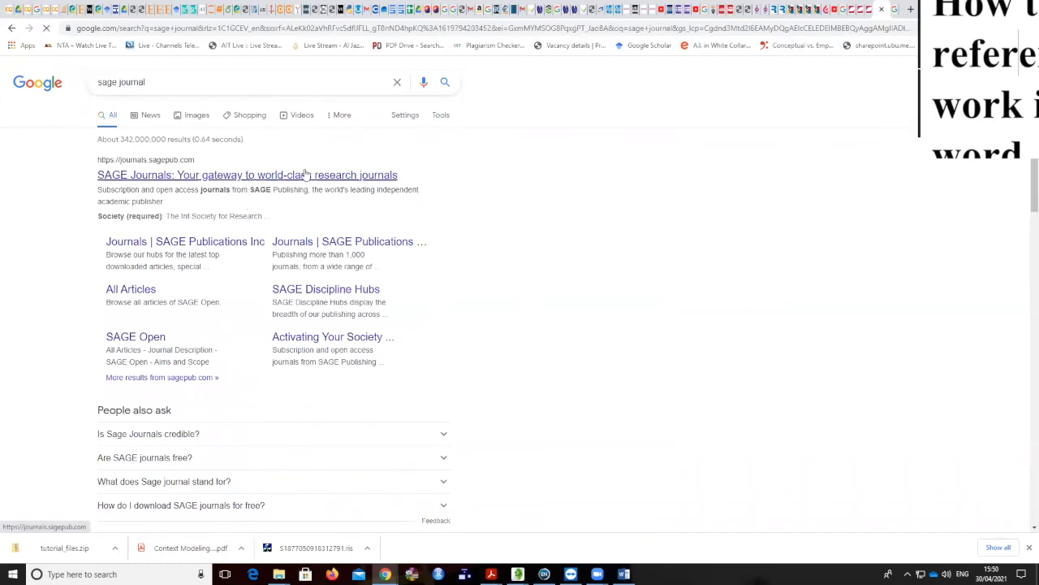
{"action": "left_click", "coordinate": [245, 180]}
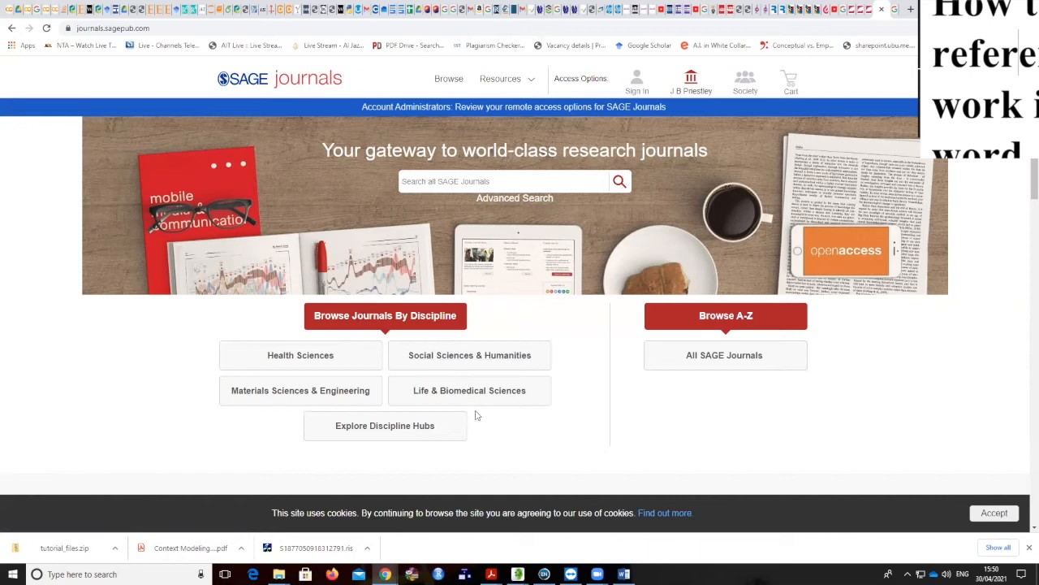
- Type 'nigeria democracy' in the SAGE search box, preview the first suggested article, and return
{"action": "left_click", "coordinate": [527, 181]}
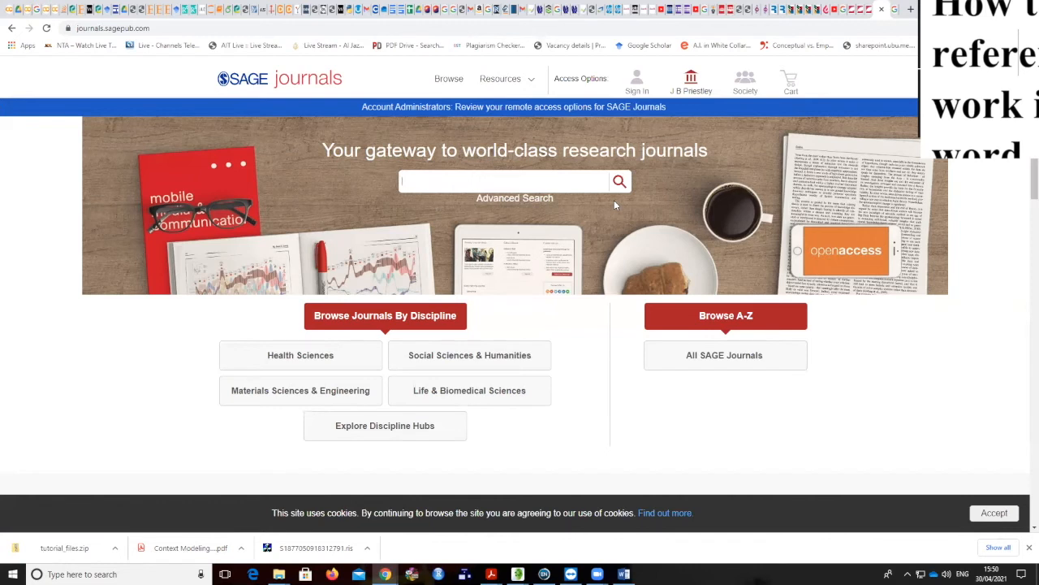
{"action": "type", "text": "Nigeria democ"}
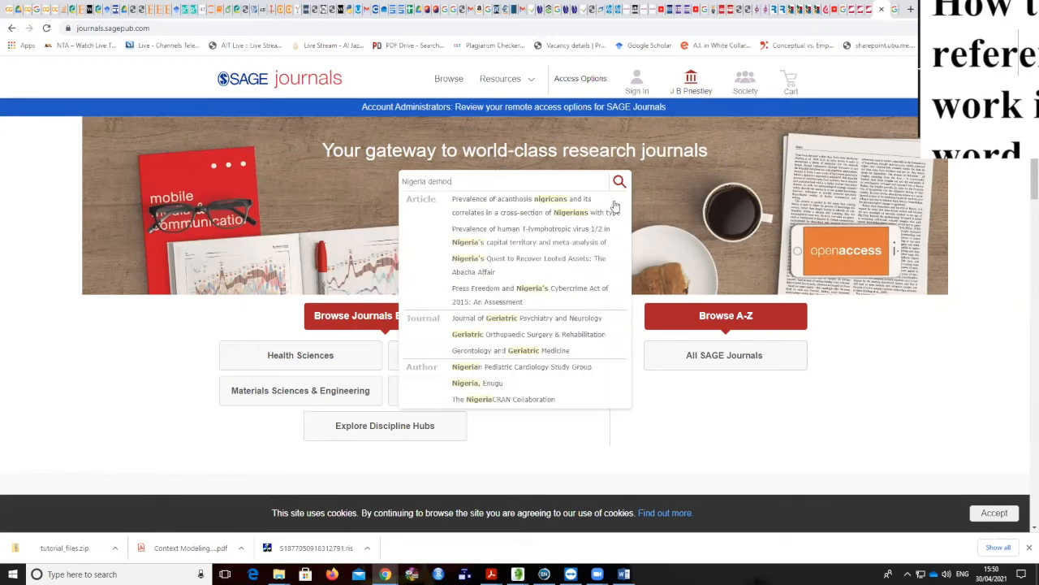
{"action": "type", "text": "rax"}
{"action": "key", "text": "BackSpace"}
{"action": "type", "text": "cy"}
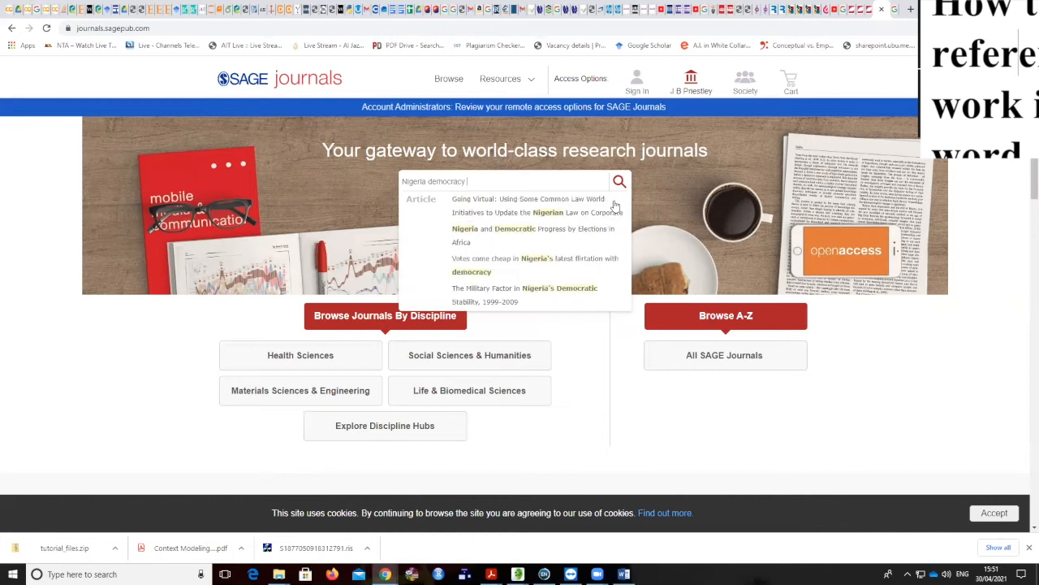
{"action": "left_click", "coordinate": [555, 212]}
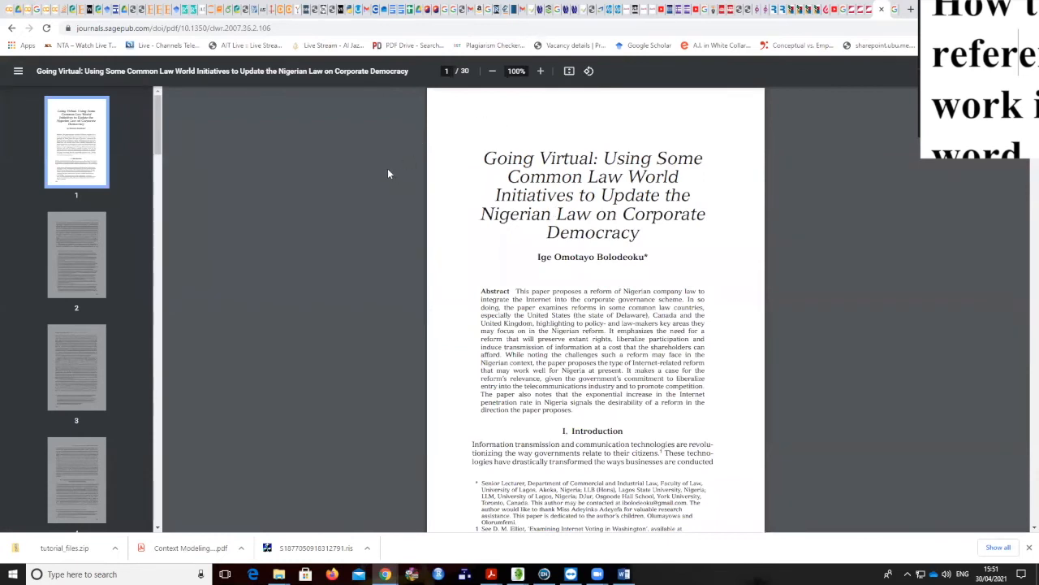
{"action": "left_click", "coordinate": [11, 28]}
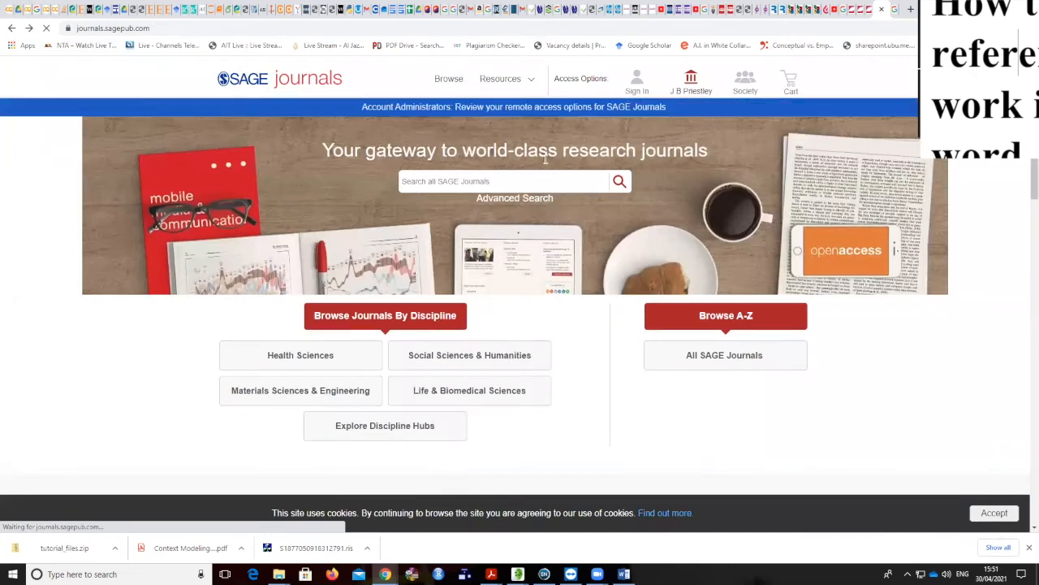
- Run a SAGE Journals search for 'nigeria democracy' to list the 9345 results
{"action": "left_click", "coordinate": [551, 177]}
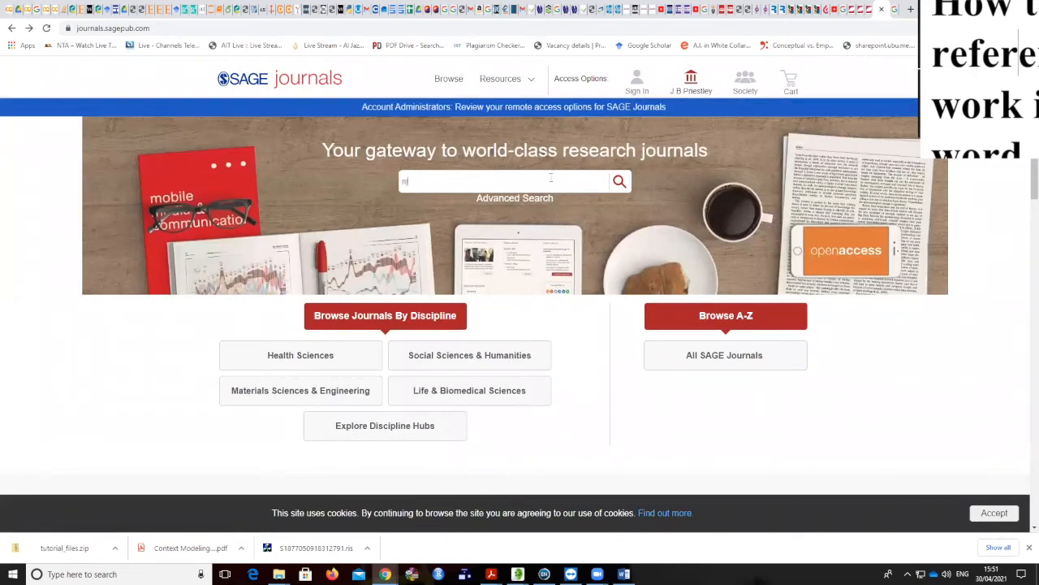
{"action": "type", "text": "nigeria de"}
{"action": "key", "text": "BackSpace"}
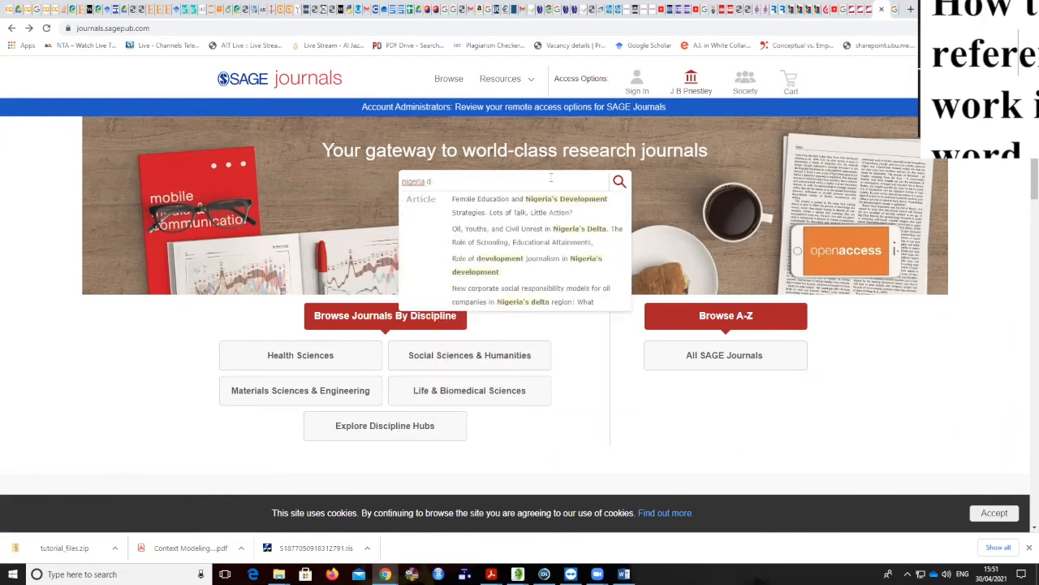
{"action": "type", "text": "emocracy"}
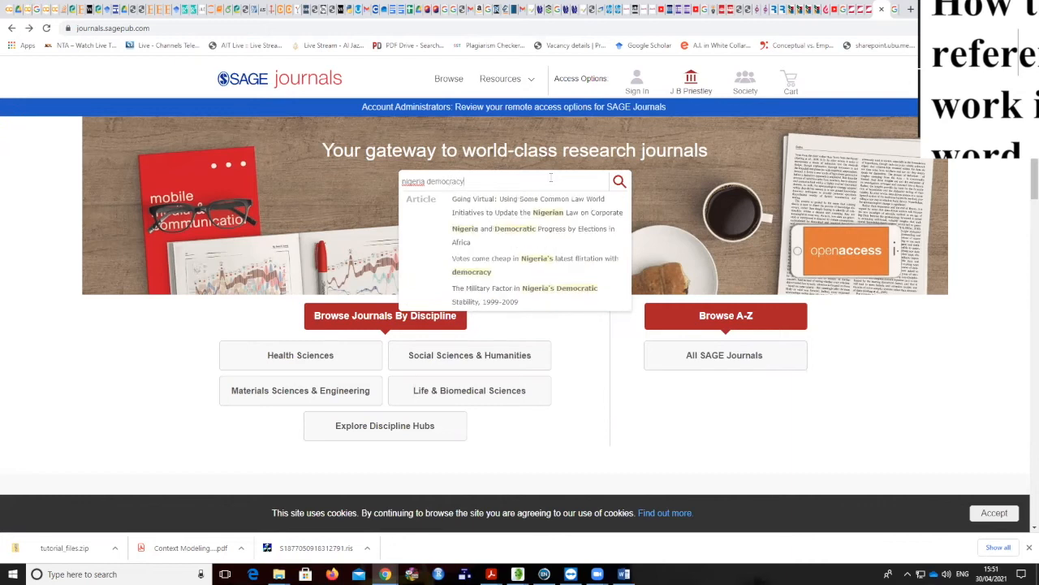
{"action": "key", "text": "Return"}
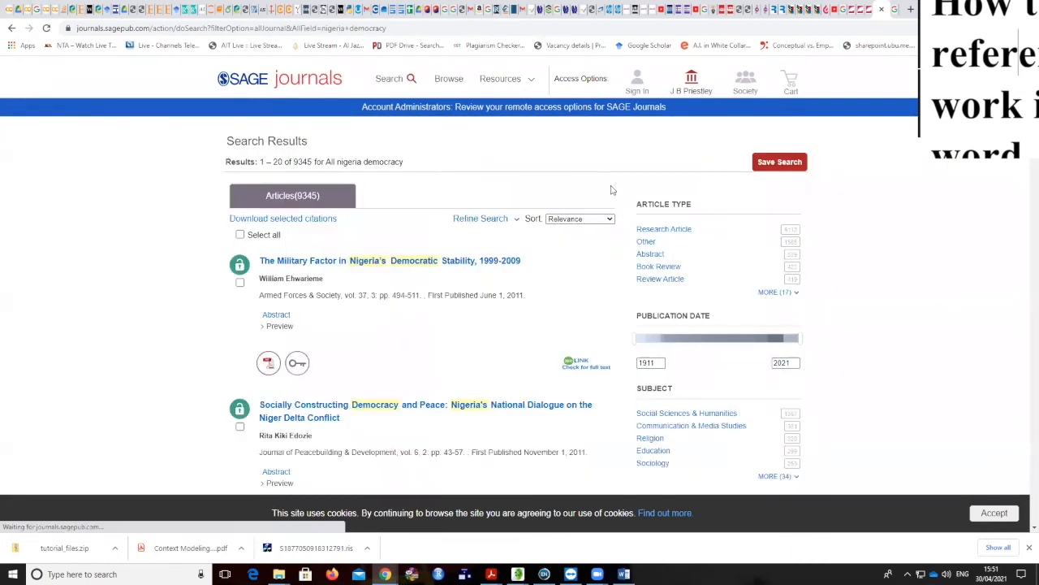
- Open the PDF of 'The Military Factor in Nigeria's Democratic Stability, 1999-2009' in a new tab
{"action": "scroll", "coordinate": [465, 347], "scroll_direction": "down", "scroll_amount": 1}
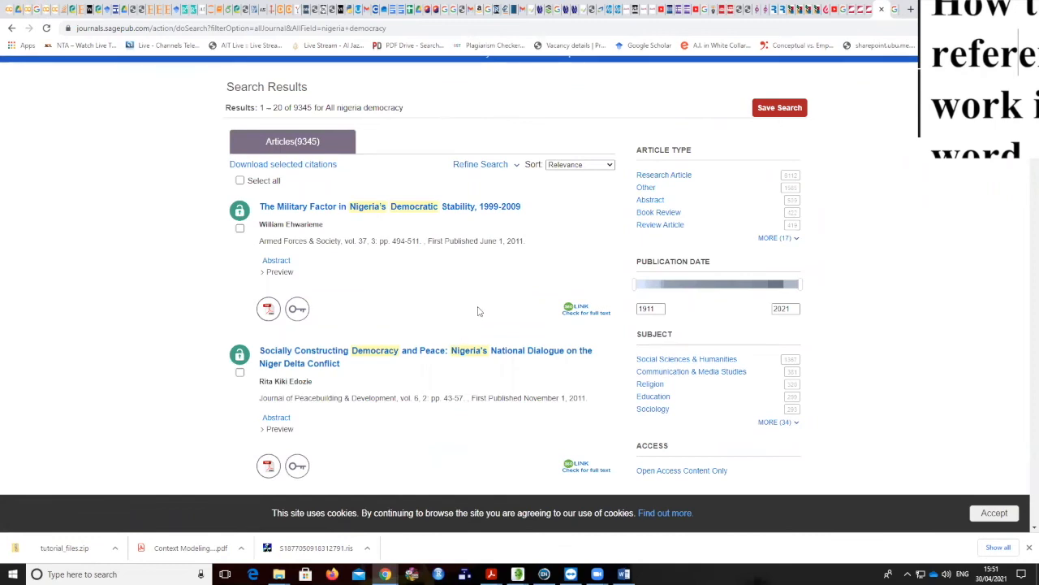
{"action": "scroll", "coordinate": [478, 309], "scroll_direction": "down", "scroll_amount": 1}
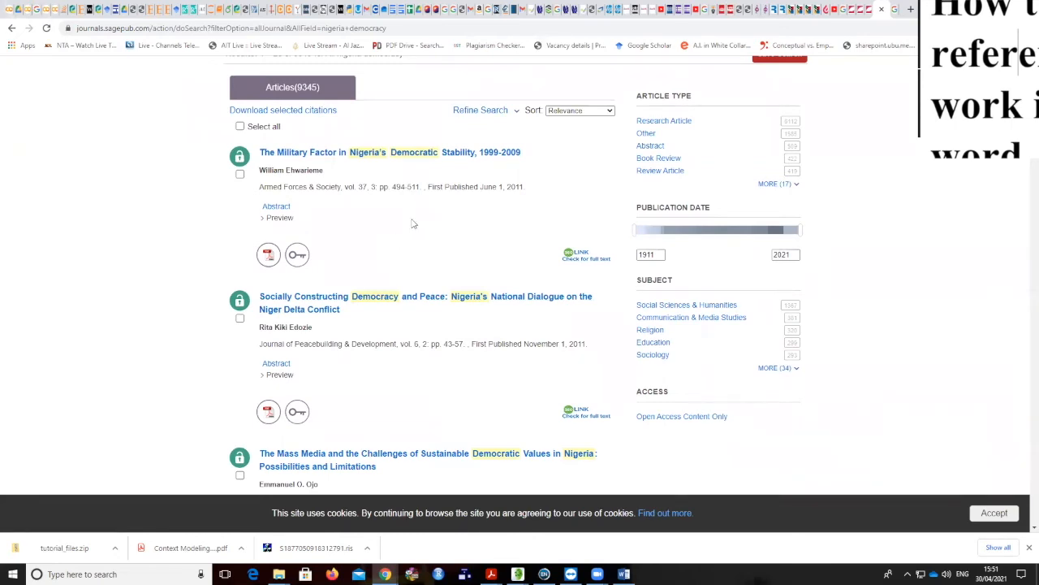
{"action": "right_click", "coordinate": [268, 257]}
{"action": "left_click", "coordinate": [296, 263]}
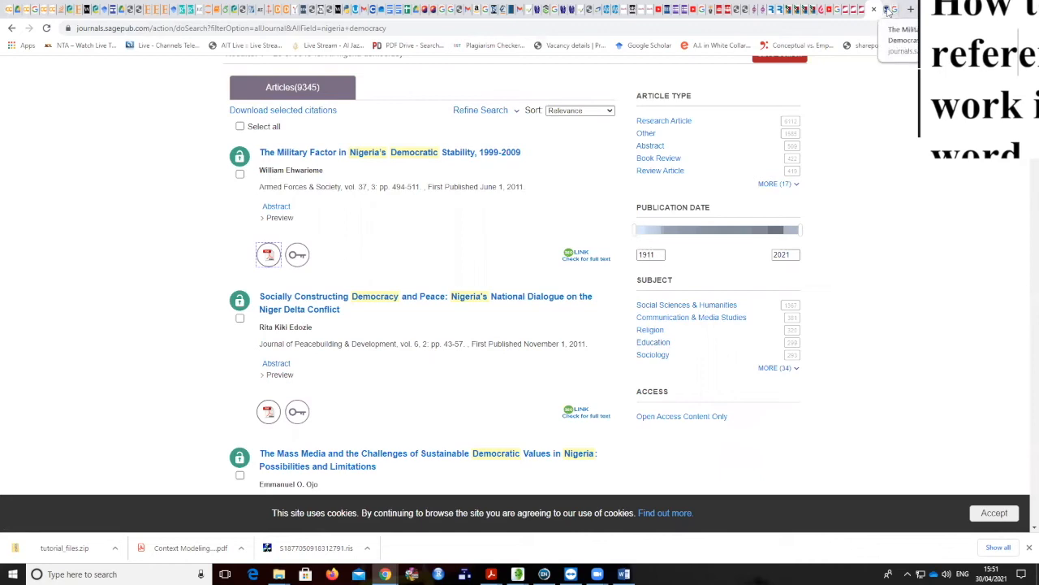
- In the new PDF tab, highlight the author's name and the journal volume and issue number
{"action": "left_click", "coordinate": [889, 9]}
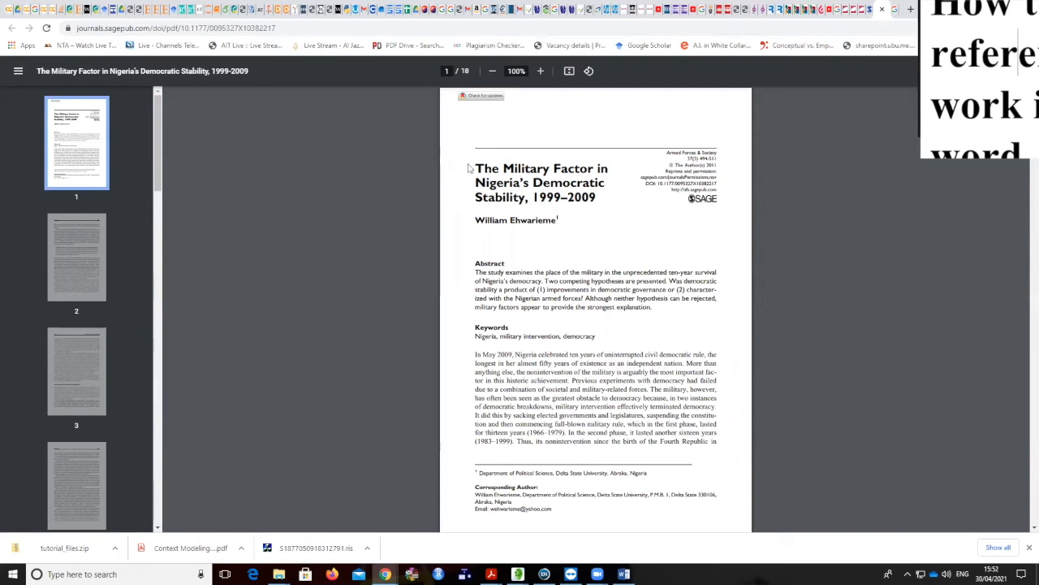
{"action": "left_click_drag", "start_coordinate": [475, 220], "coordinate": [553, 222]}
{"action": "key", "text": "ctrl+c"}
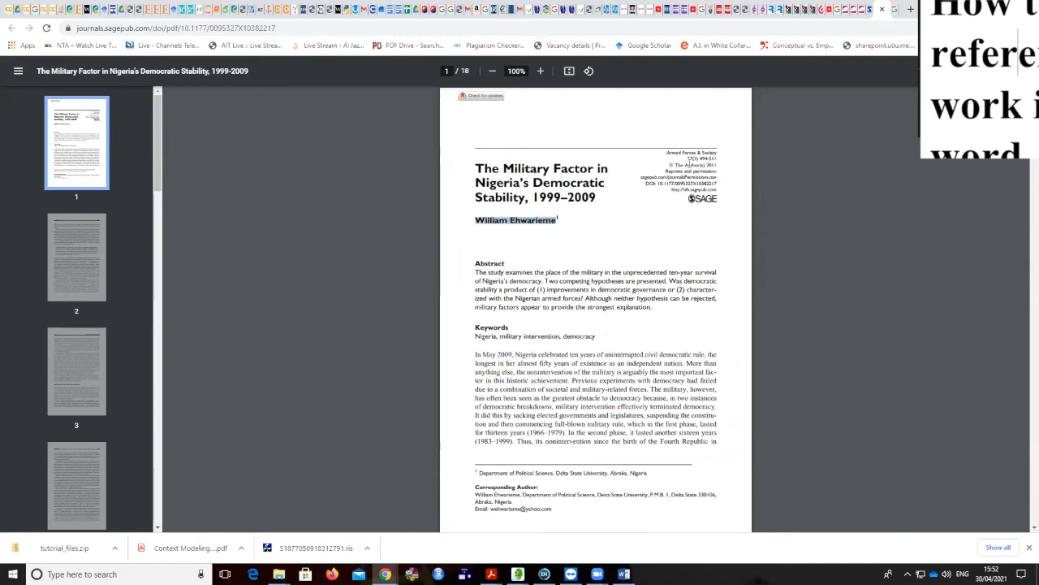
{"action": "left_click_drag", "start_coordinate": [688, 158], "coordinate": [705, 159]}
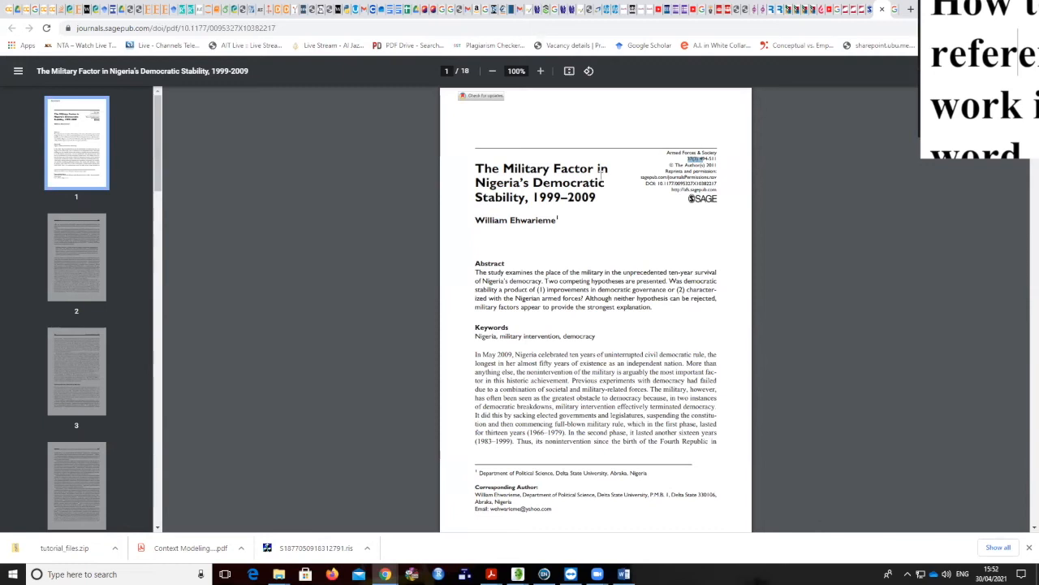
{"action": "scroll", "coordinate": [601, 167], "scroll_direction": "down", "scroll_amount": 3}
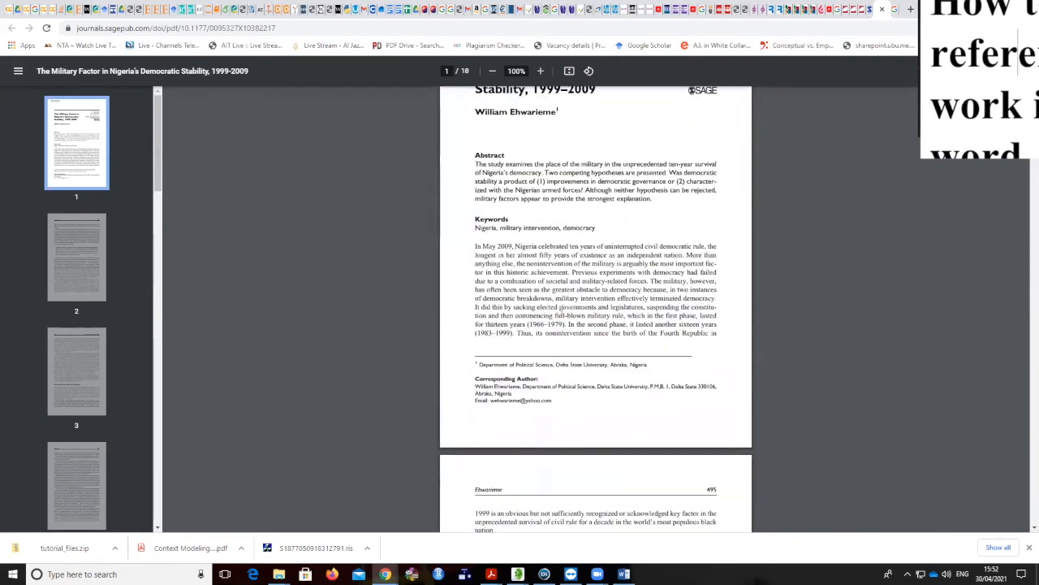
{"action": "scroll", "coordinate": [588, 118], "scroll_direction": "up", "scroll_amount": 3}
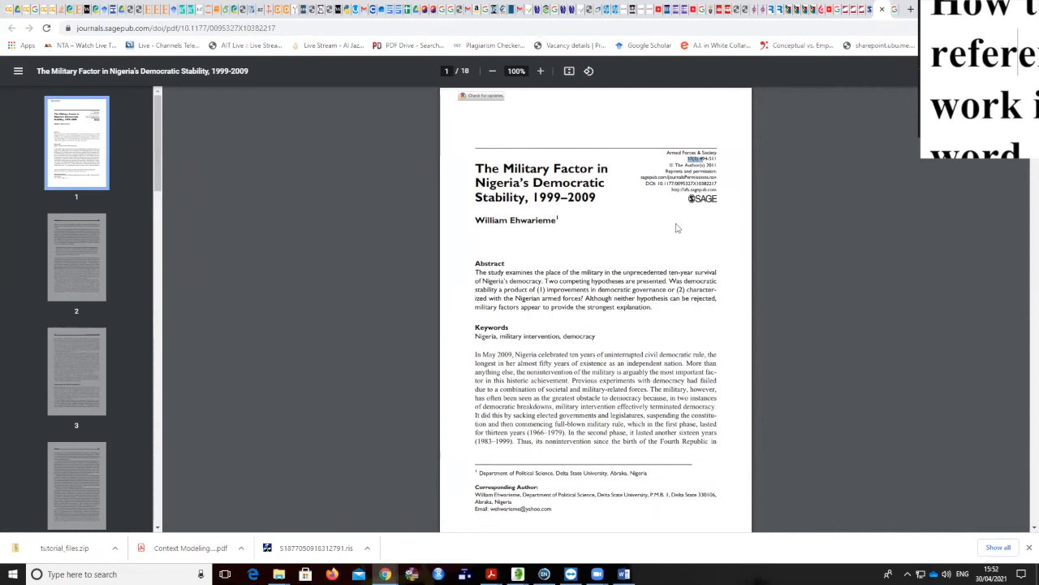
- Tick The Military Factor result and open its citation download page with RIS format
{"action": "left_click", "coordinate": [863, 12]}
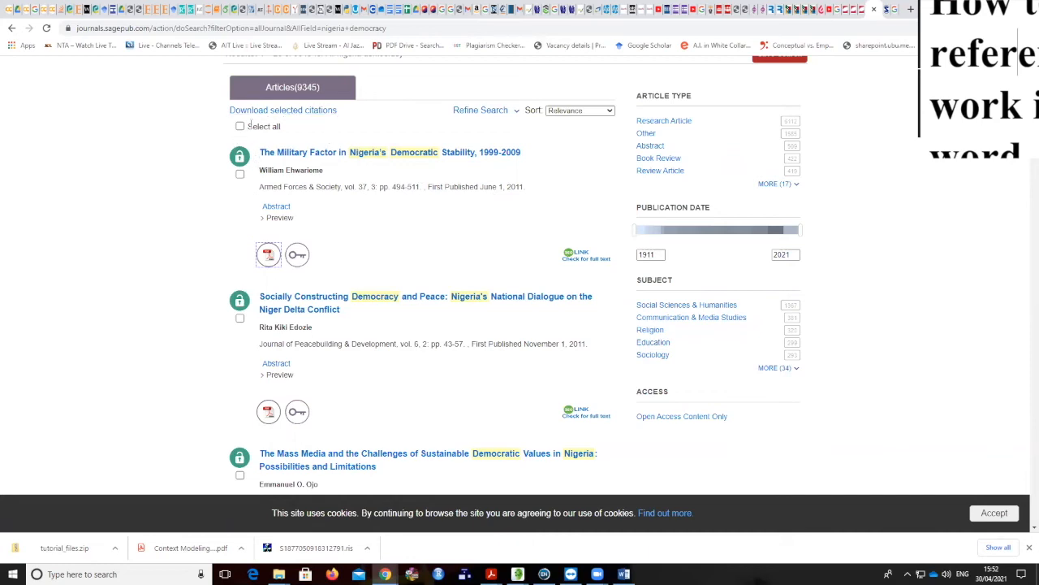
{"action": "scroll", "coordinate": [315, 116], "scroll_direction": "up", "scroll_amount": 1}
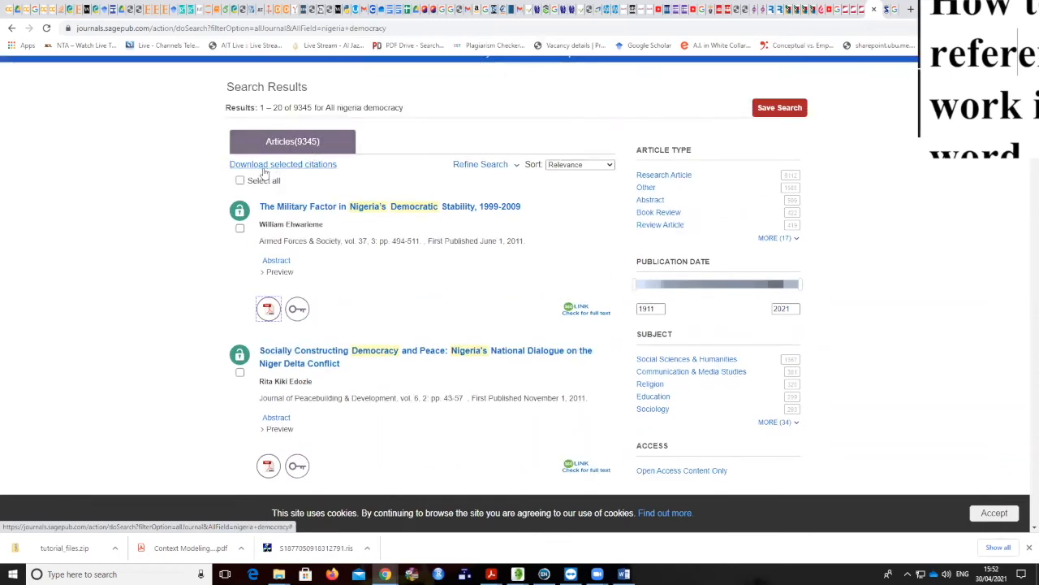
{"action": "scroll", "coordinate": [264, 172], "scroll_direction": "down", "scroll_amount": 1}
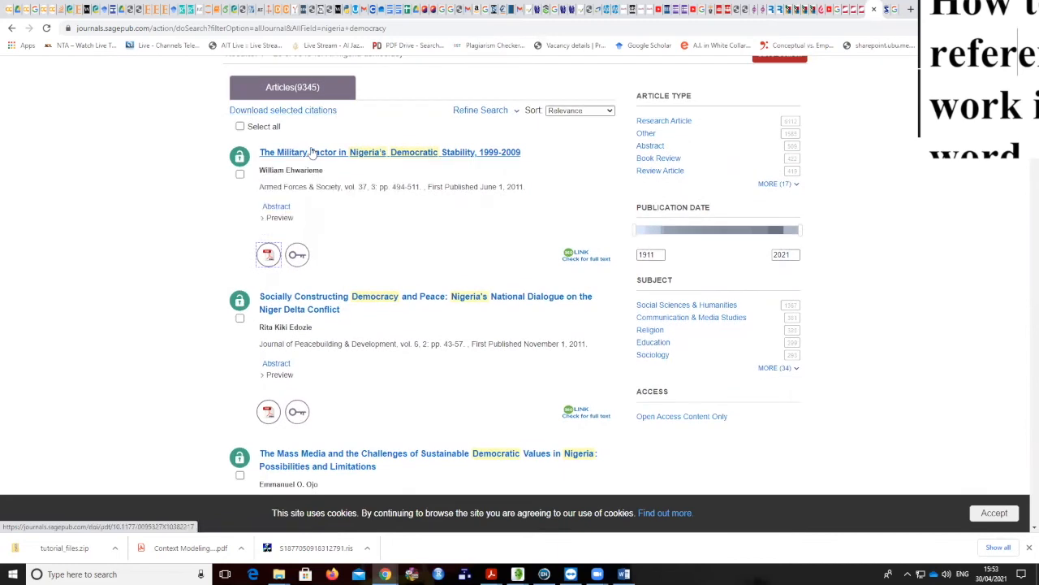
{"action": "scroll", "coordinate": [309, 218], "scroll_direction": "up", "scroll_amount": 2}
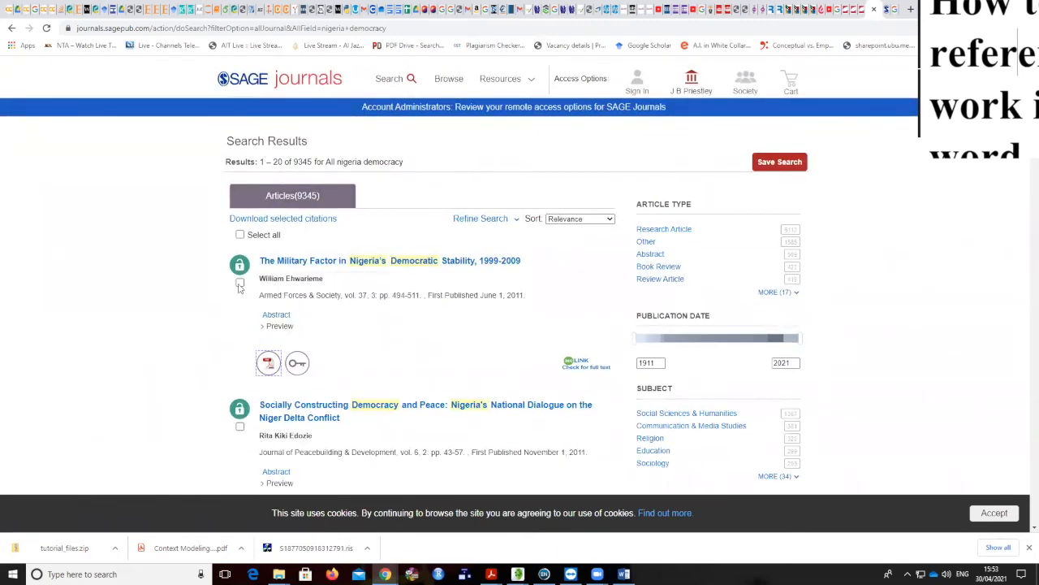
{"action": "left_click", "coordinate": [239, 283]}
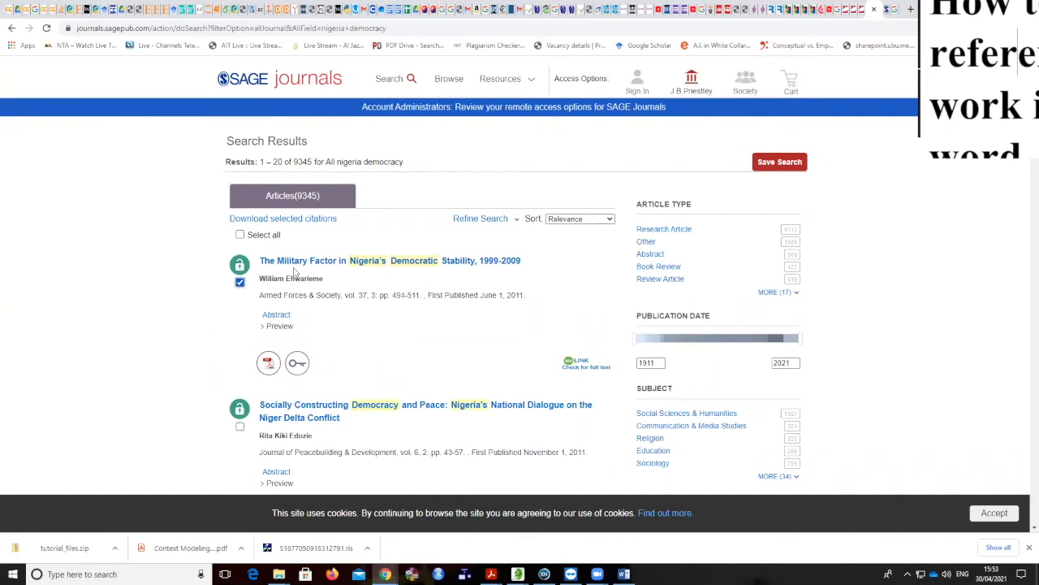
{"action": "left_click", "coordinate": [288, 221]}
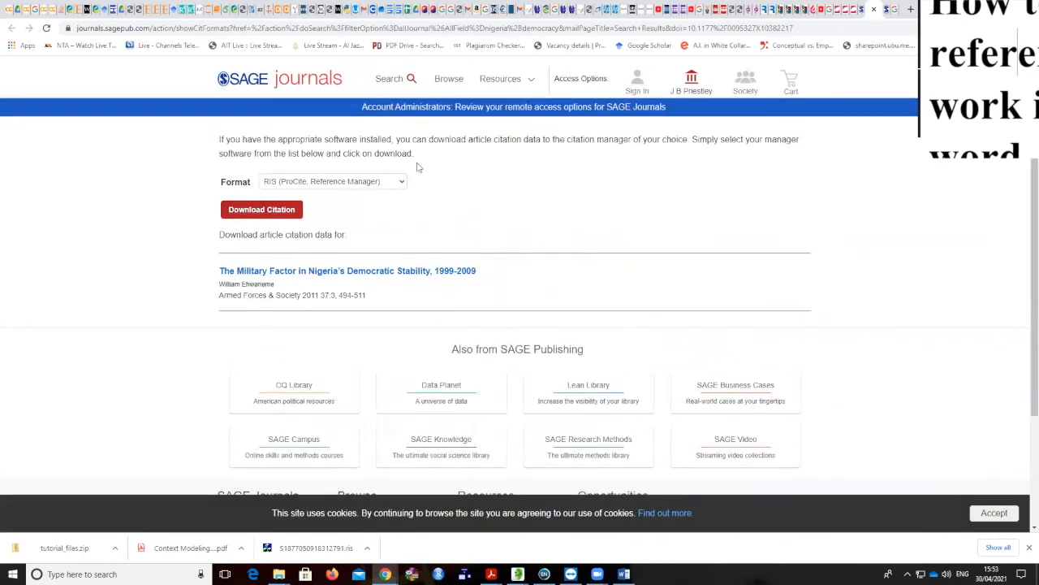
- Check the SAGE citation details (Armed Forces & Society, 2011, 37:3, 494-511), then go back to Word
{"action": "scroll", "coordinate": [258, 168], "scroll_direction": "down", "scroll_amount": 1}
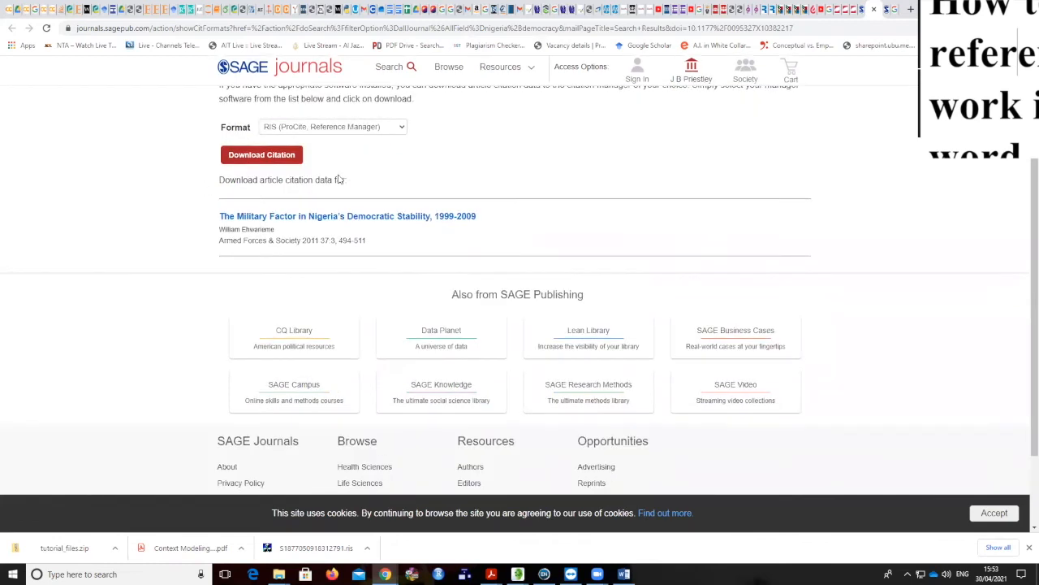
{"action": "scroll", "coordinate": [430, 169], "scroll_direction": "up", "scroll_amount": 1}
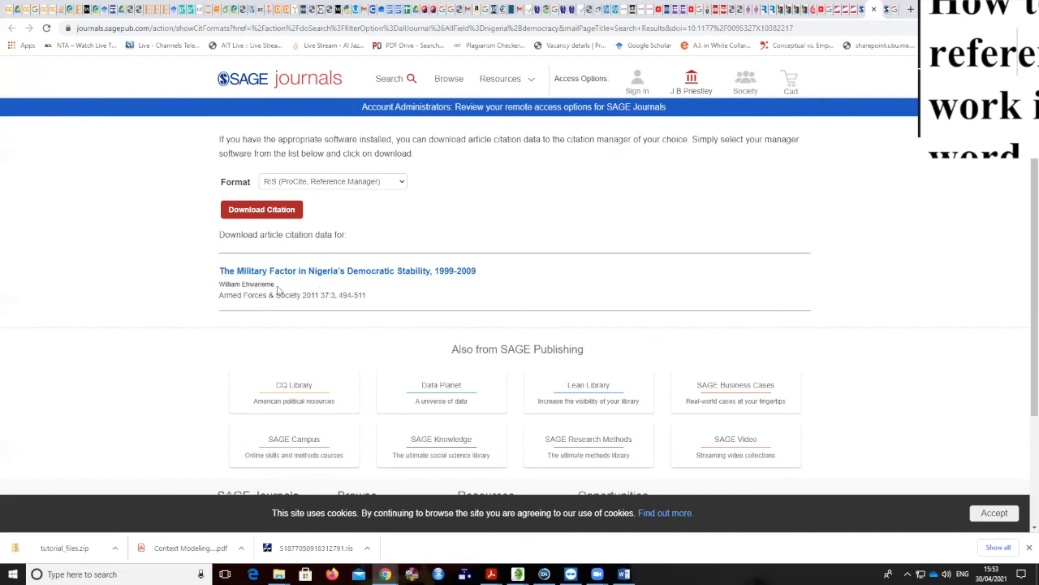
{"action": "triple_click", "coordinate": [220, 297]}
{"action": "left_click", "coordinate": [305, 307]}
{"action": "double_click", "coordinate": [313, 296]}
{"action": "left_click", "coordinate": [330, 295]}
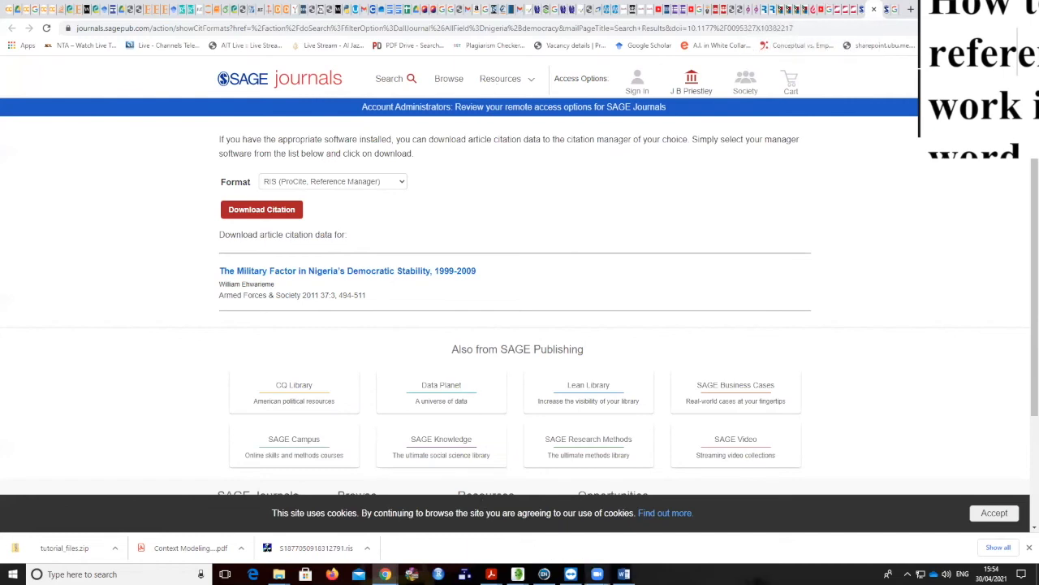
{"action": "left_click", "coordinate": [624, 532]}
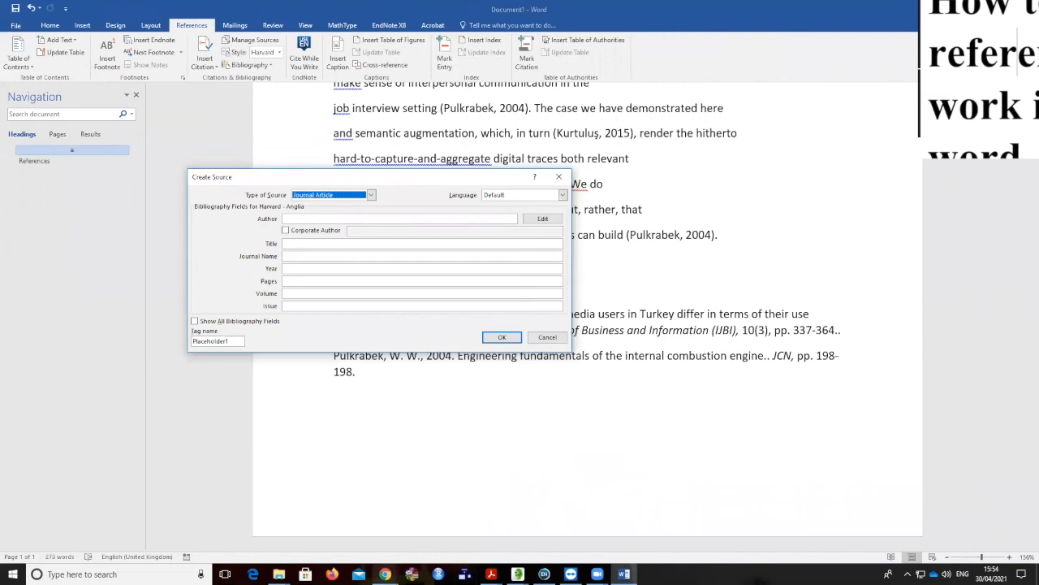
- Paste 'The Military Factor in Nigeria's Democratic Stability, 1999-2009' as the new source's title
{"action": "mouse_move", "coordinate": [385, 574]}
{"action": "left_click", "coordinate": [385, 523]}
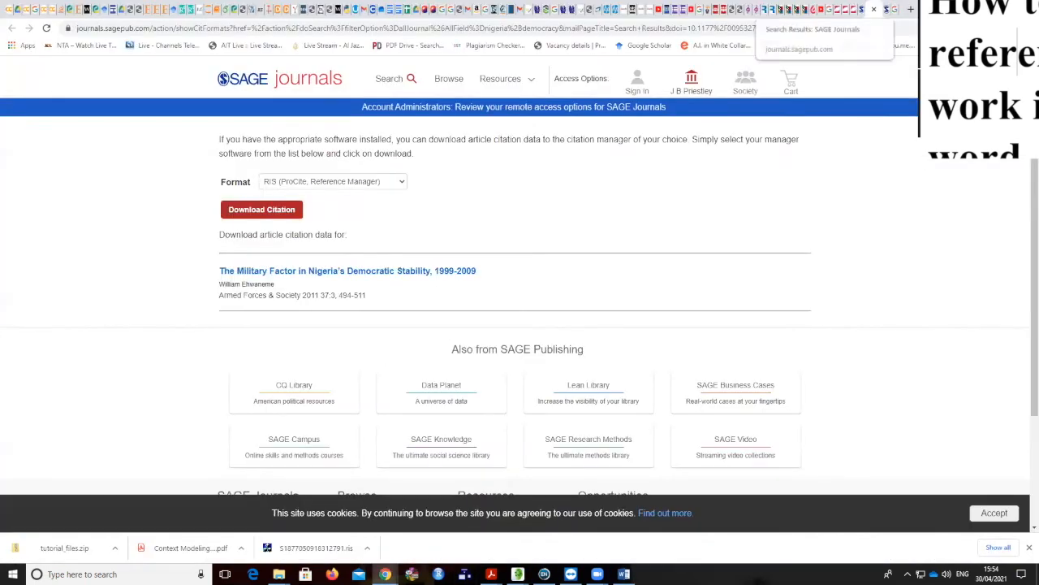
{"action": "key", "text": "alt+Tab"}
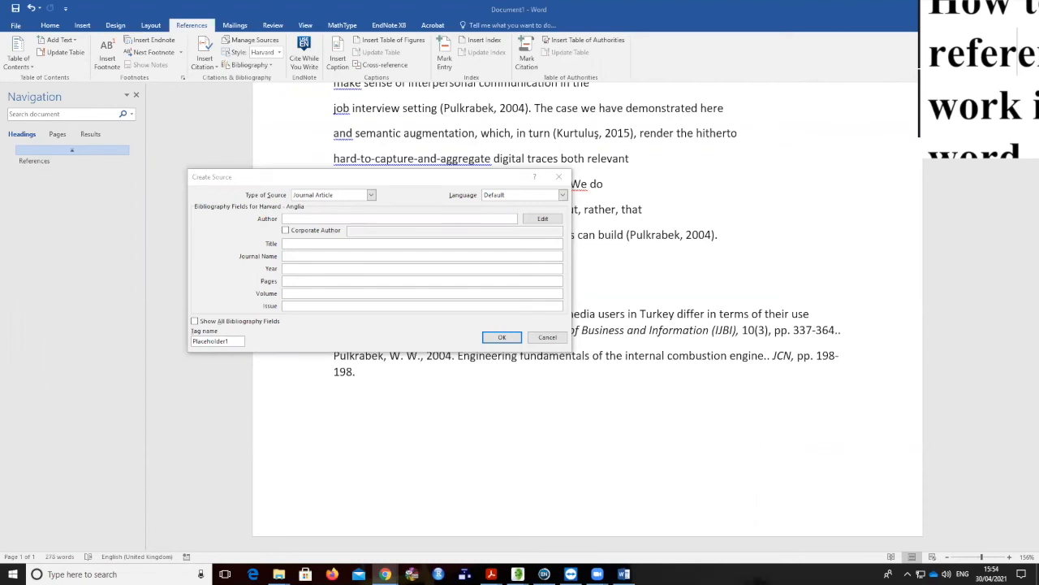
{"action": "left_click", "coordinate": [294, 242]}
{"action": "type", "text": "The Military Factor in Nigeria's Democratic Stability, 1999-2009"}
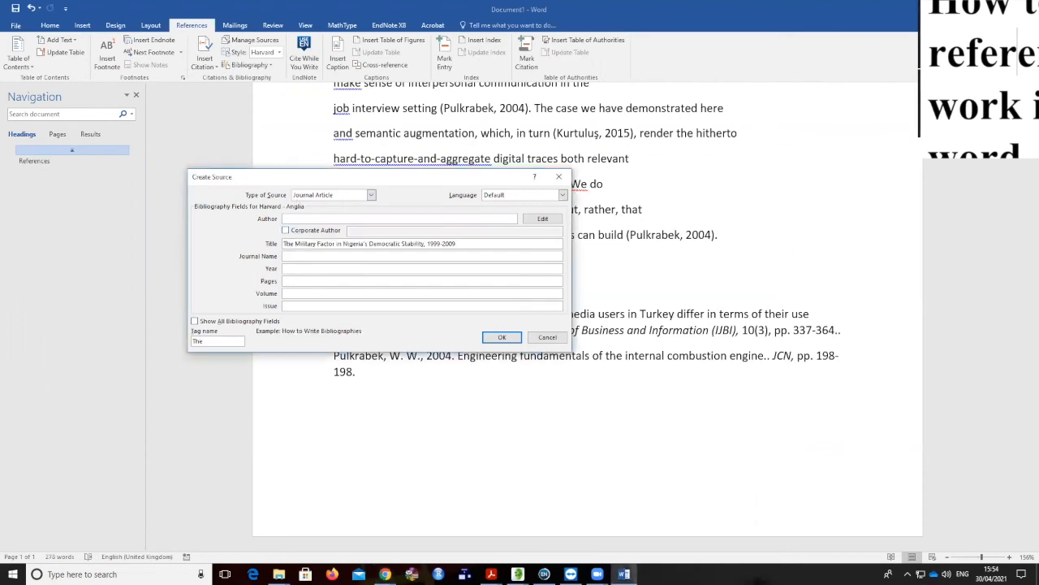
- Move the first author's name from the Journal Name field into the Author field
{"action": "left_click", "coordinate": [385, 574]}
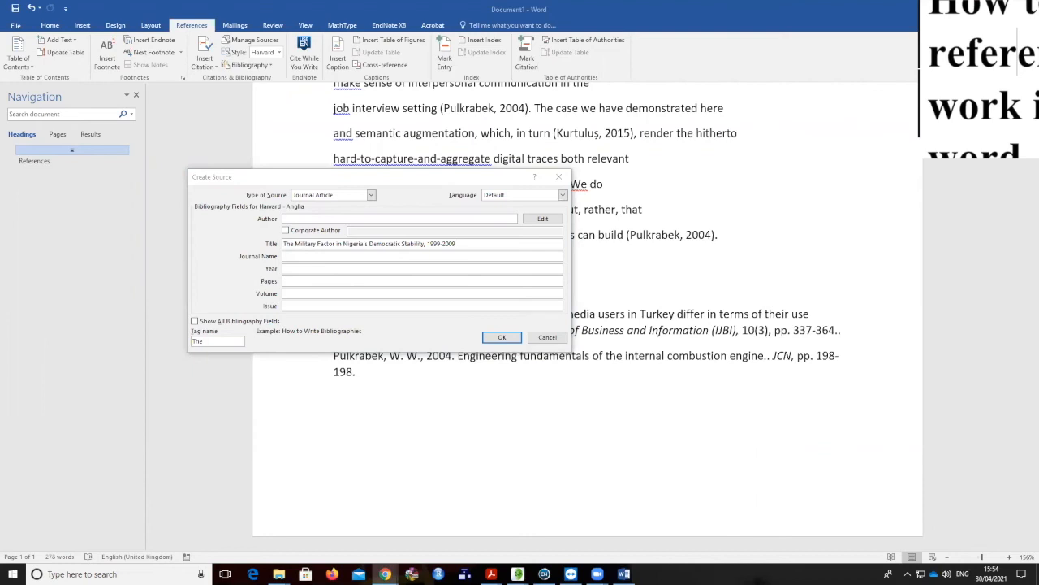
{"action": "left_click", "coordinate": [316, 256]}
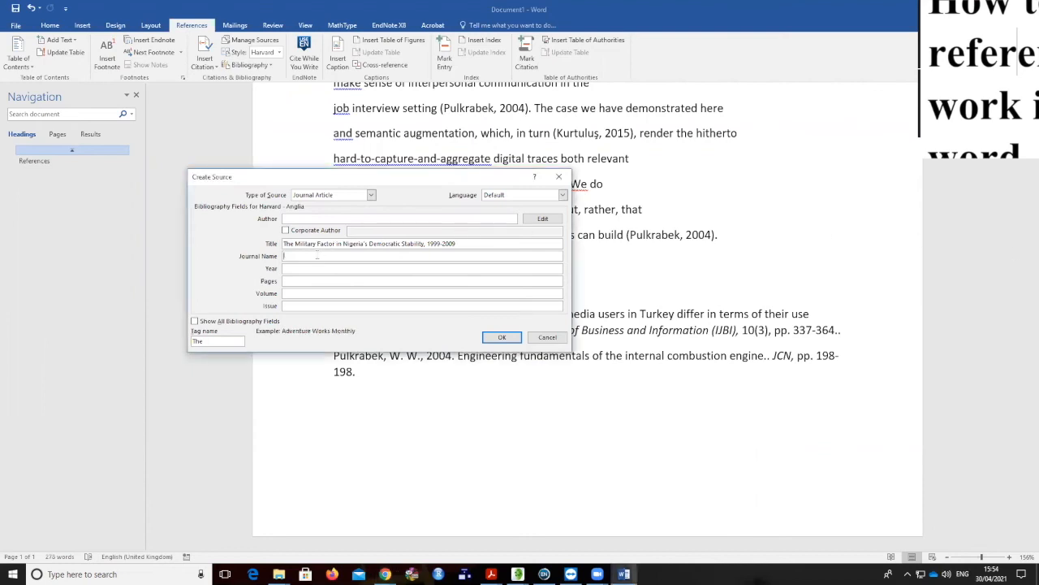
{"action": "key", "text": "ctrl+v"}
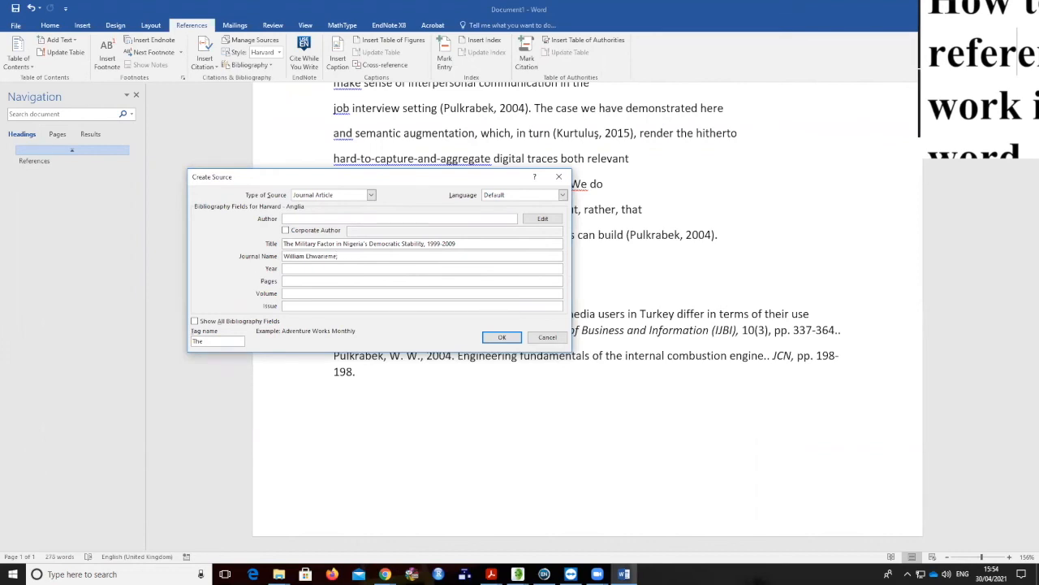
{"action": "key", "text": "ctrl+a"}
{"action": "key", "text": "ctrl+x"}
{"action": "left_click", "coordinate": [391, 217]}
{"action": "key", "text": "ctrl+v"}
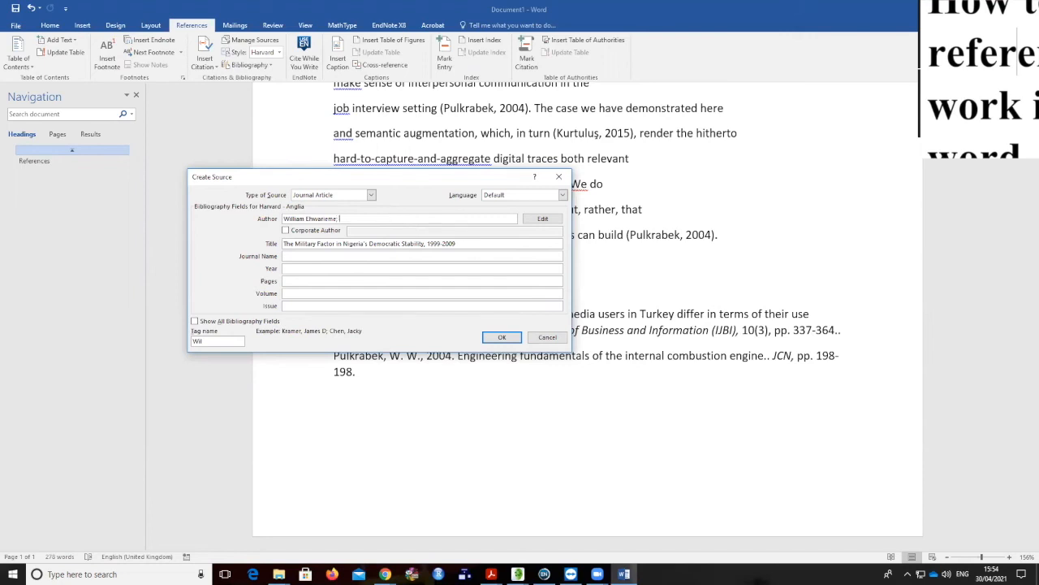
- Add the two co-authors' names after the first author, separated by semicolons
{"action": "type", "text": "; Kelechi Cynthiya"}
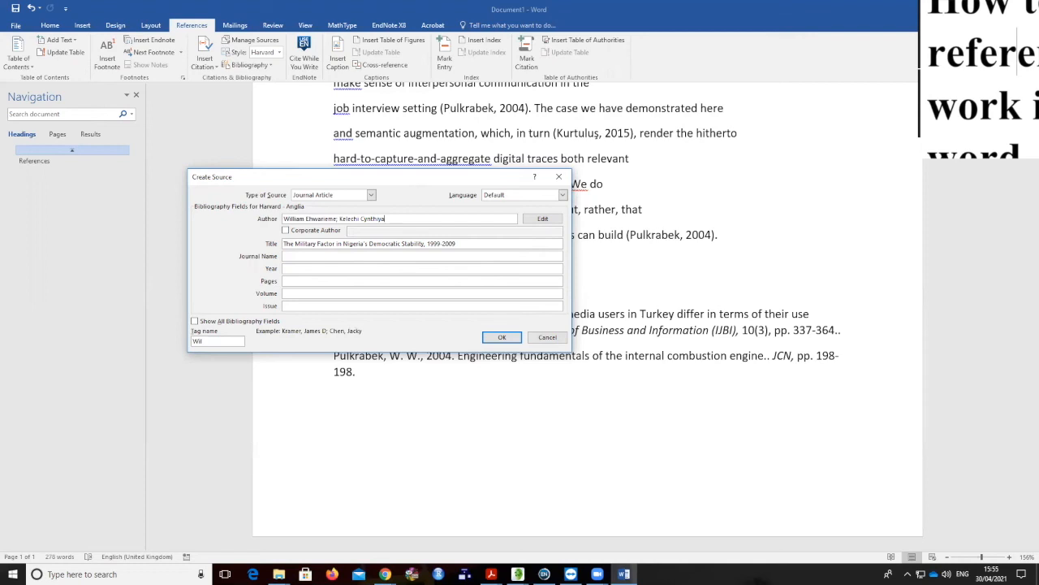
{"action": "type", "text": ";"}
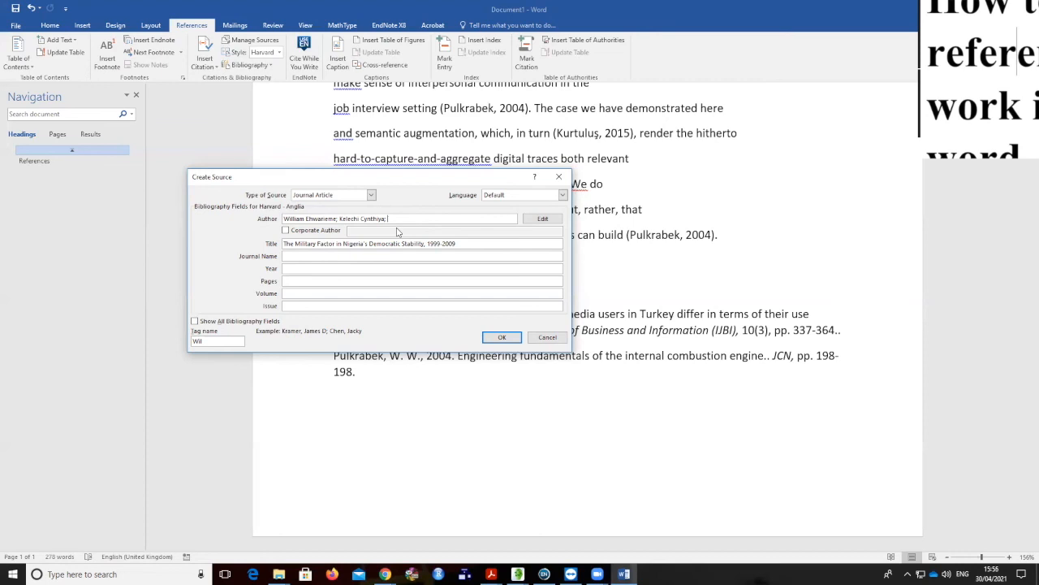
{"action": "type", "text": "Jonathan Ebele"}
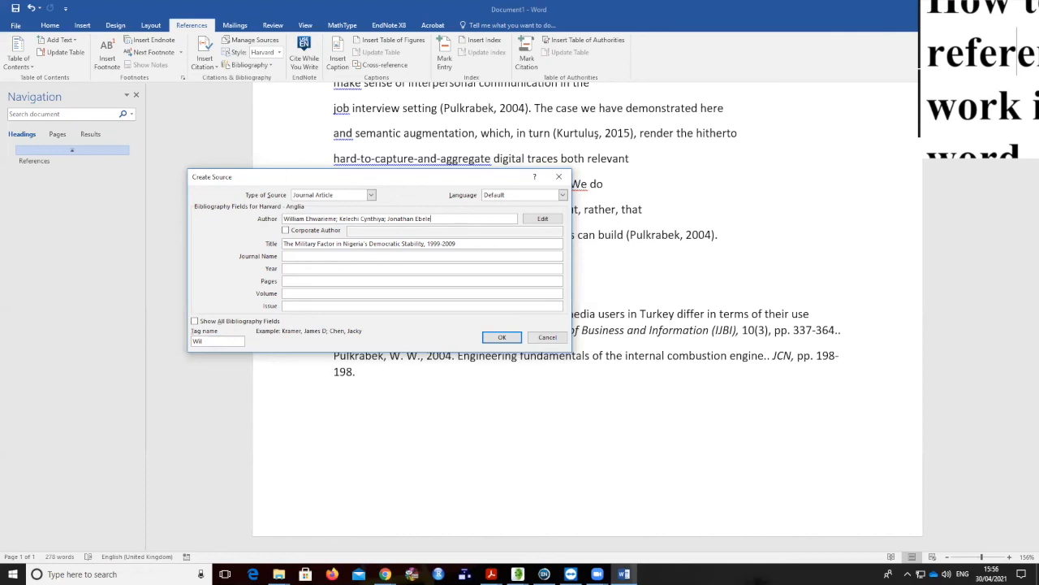
{"action": "key", "text": "alt+Tab"}
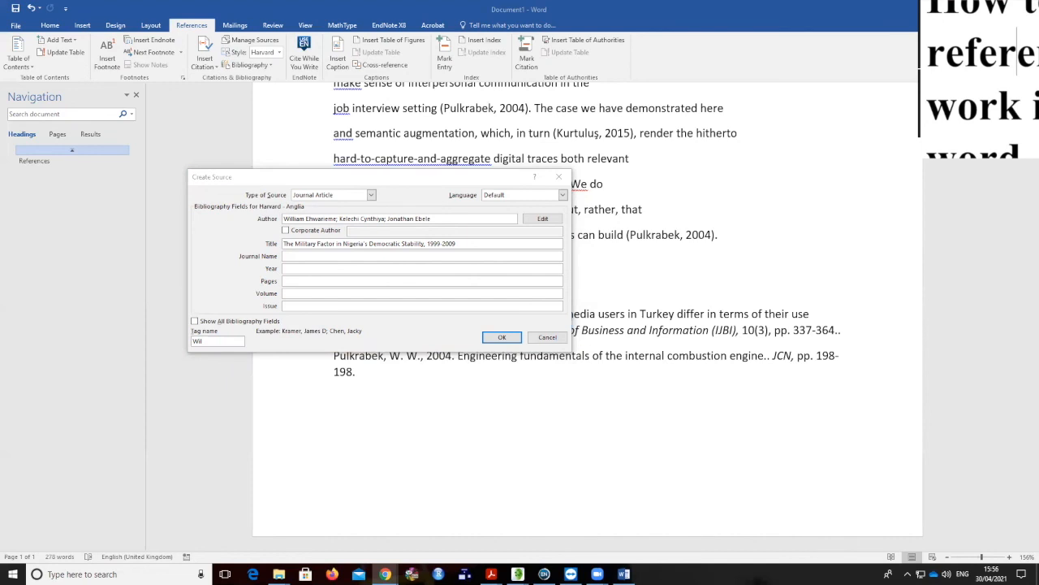
- Enter journal name Armed Forces & Society and year 2011 for the new source
{"action": "left_click", "coordinate": [402, 255]}
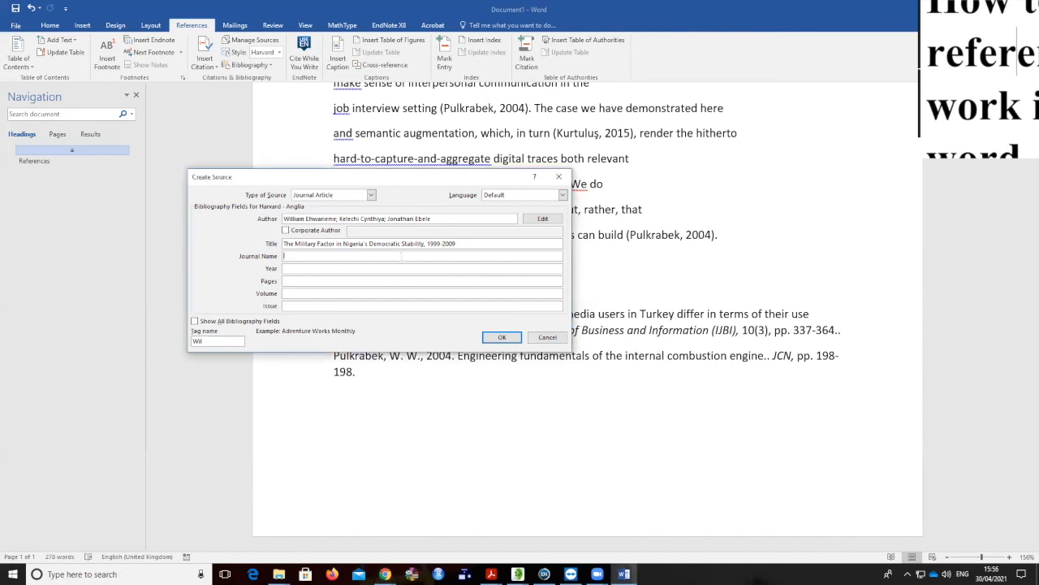
{"action": "key", "text": "ctrl+v"}
{"action": "left_click", "coordinate": [393, 269]}
{"action": "type", "text": "2011"}
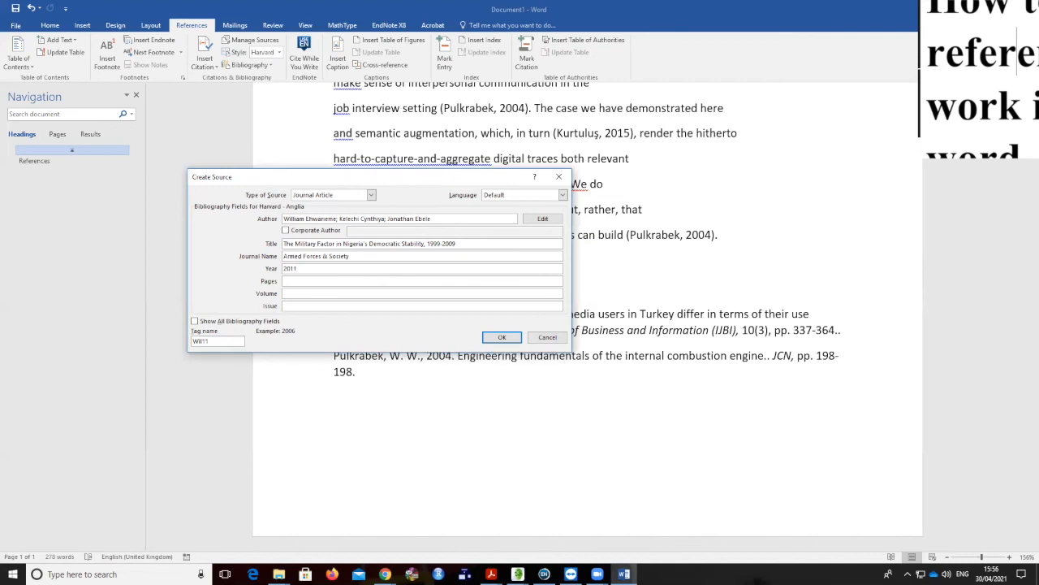
{"action": "left_click", "coordinate": [385, 574]}
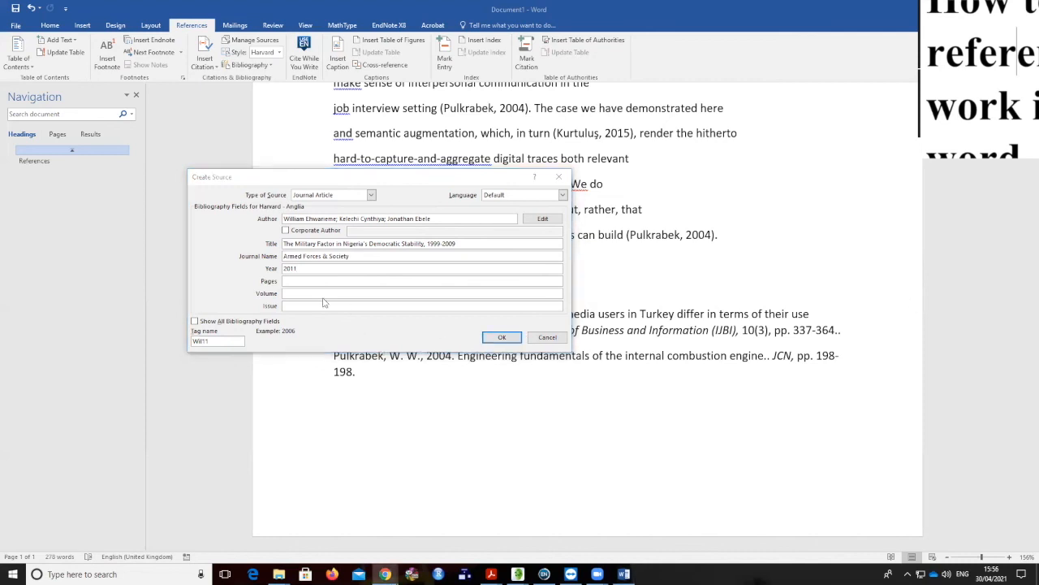
- Add pages 494-511 and volume 37, then save the source to insert its citation after 'We do'
{"action": "left_click", "coordinate": [308, 281]}
{"action": "type", "text": "494-511"}
{"action": "left_click", "coordinate": [302, 293]}
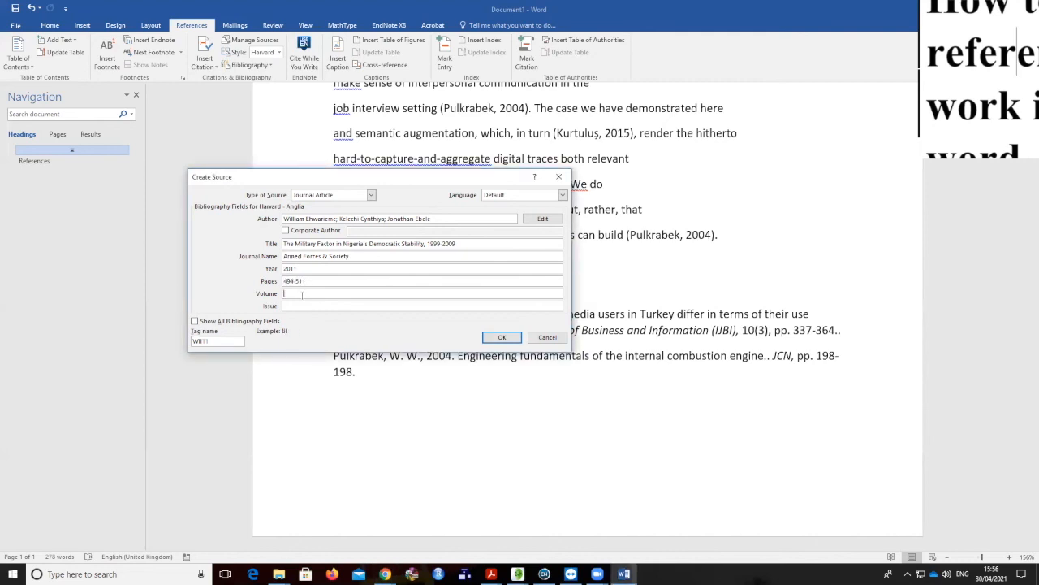
{"action": "type", "text": "37"}
{"action": "left_click", "coordinate": [500, 338]}
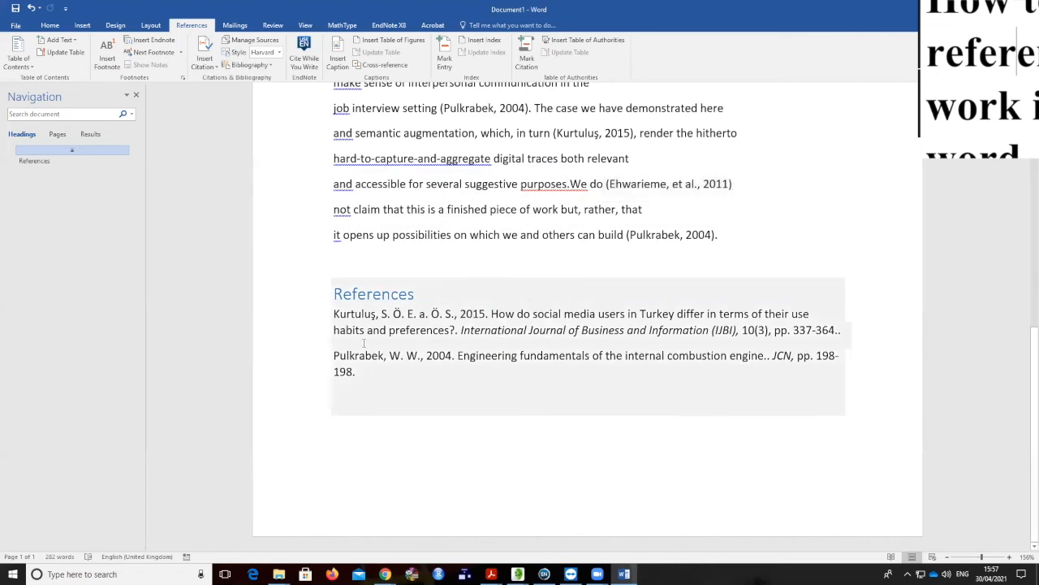
{"action": "scroll", "coordinate": [433, 330], "scroll_direction": "up", "scroll_amount": 1}
{"action": "scroll", "coordinate": [432, 330], "scroll_direction": "down", "scroll_amount": 1}
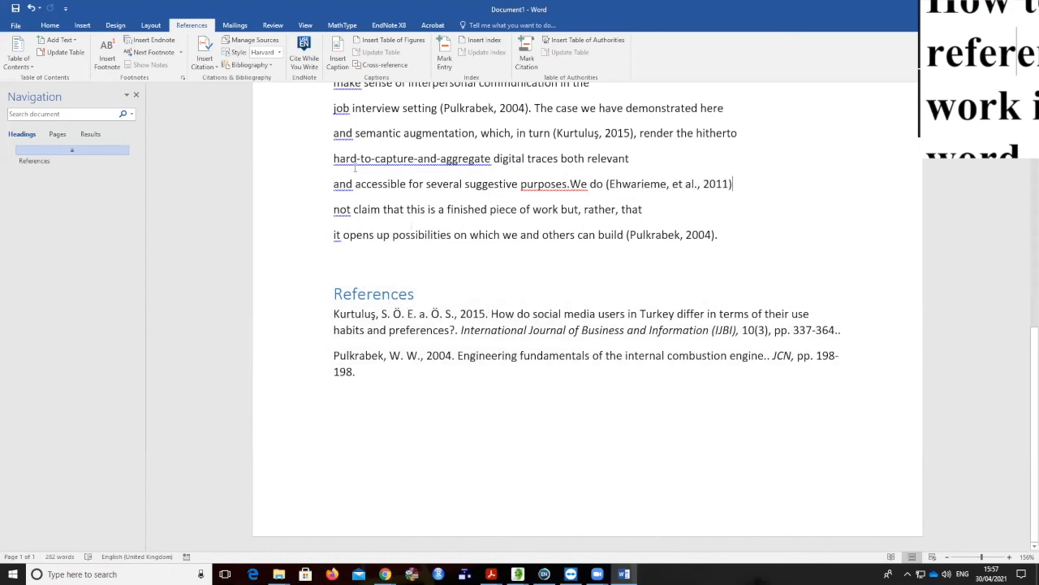
{"action": "left_click", "coordinate": [247, 65]}
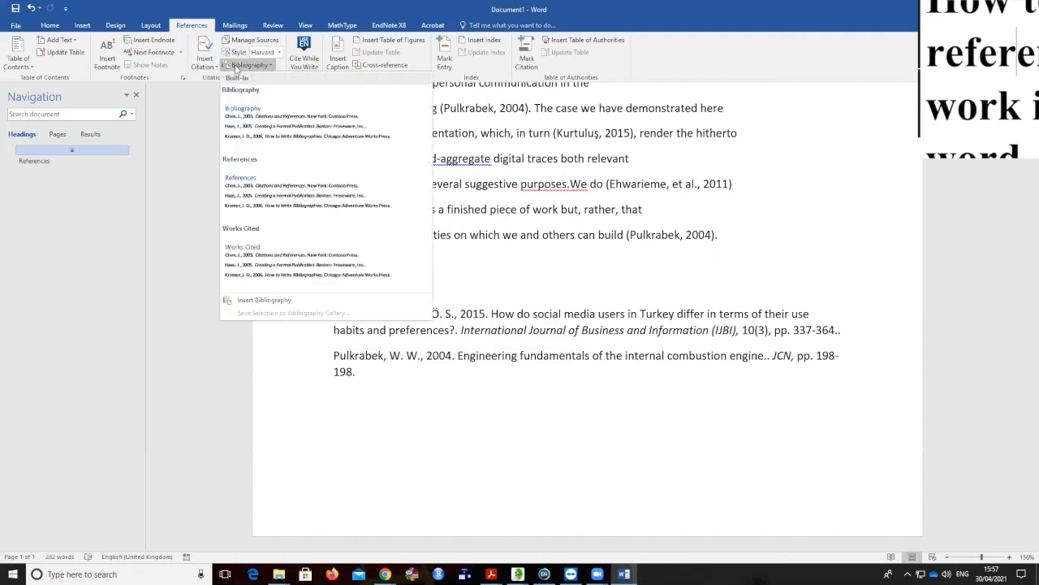
{"action": "left_click", "coordinate": [235, 67]}
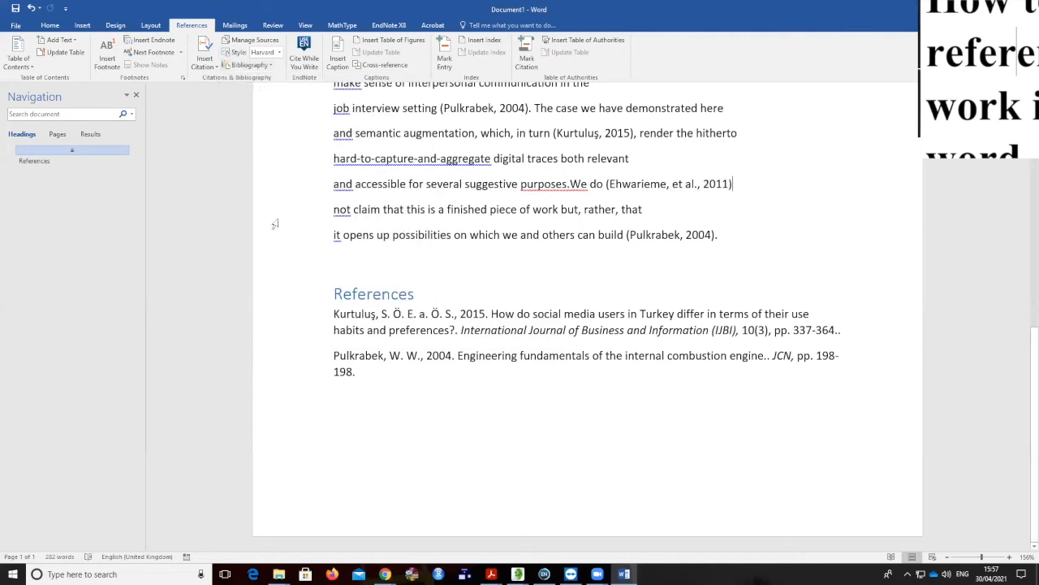
{"action": "left_click", "coordinate": [403, 329]}
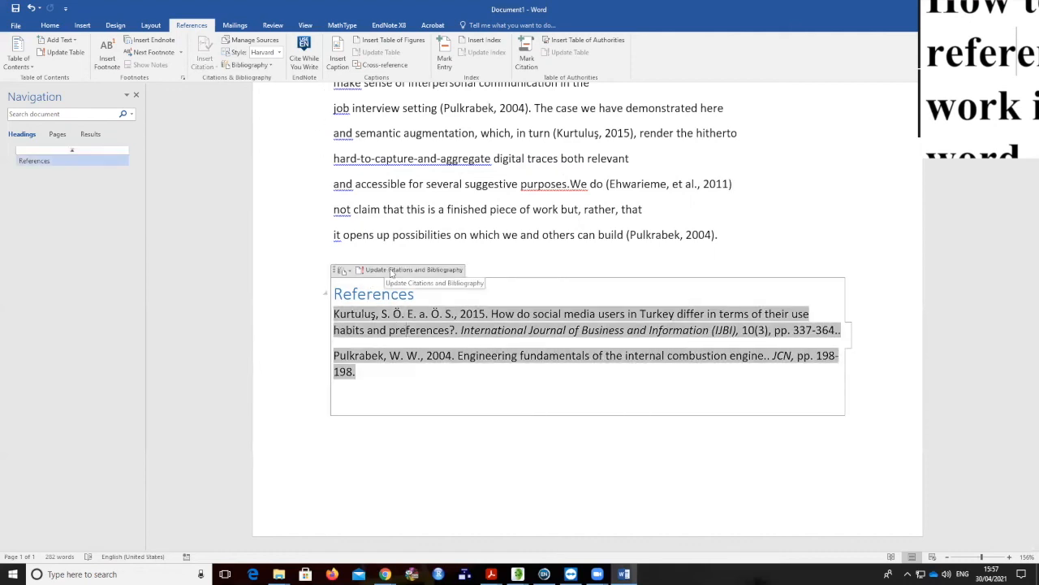
- Update the References bibliography field so the new 2011 Armed Forces & Society entry is listed first
{"action": "left_click", "coordinate": [390, 272]}
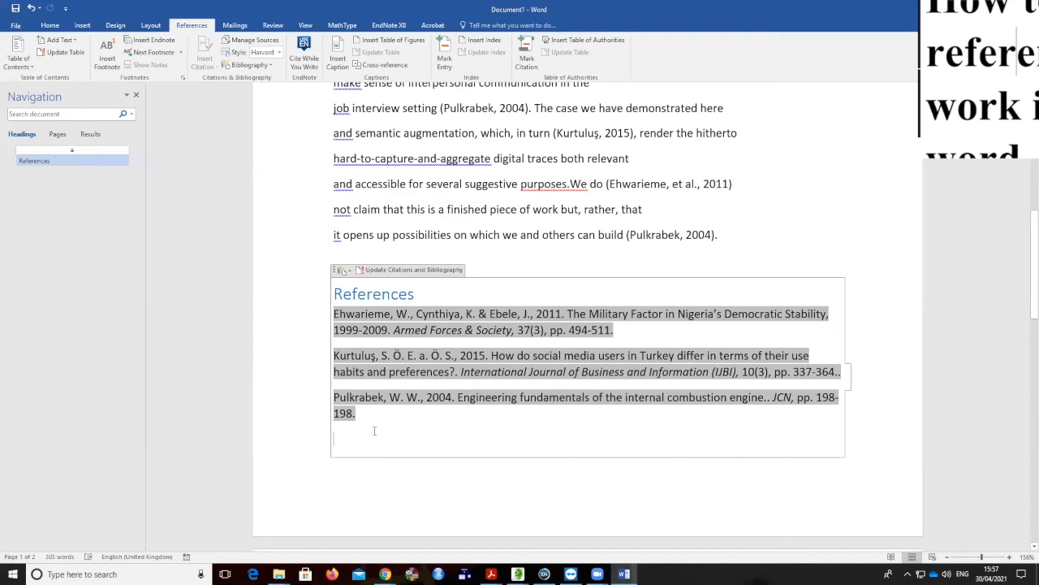
{"action": "key", "text": "ctrl+z"}
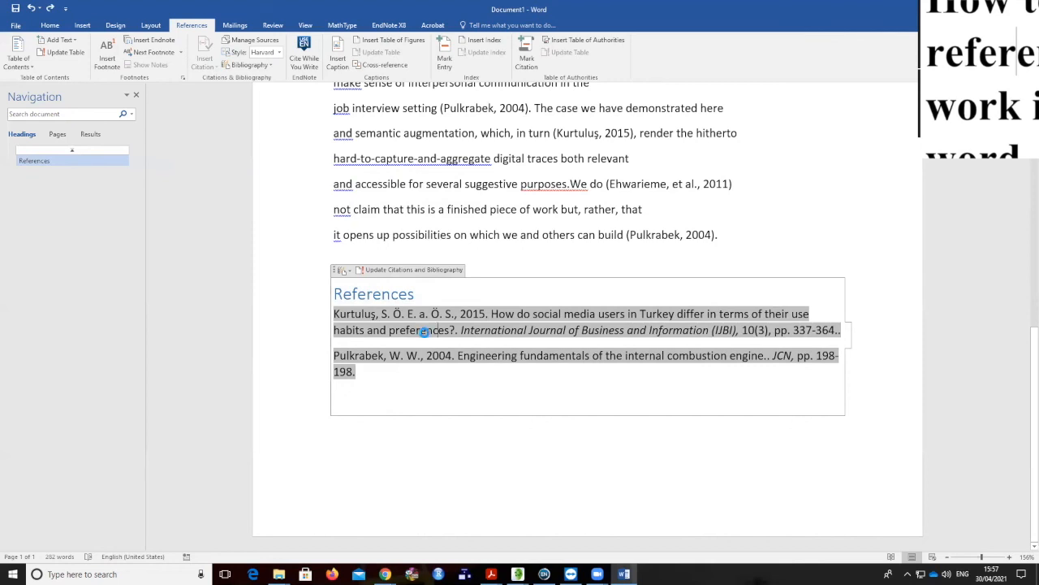
{"action": "right_click", "coordinate": [424, 333]}
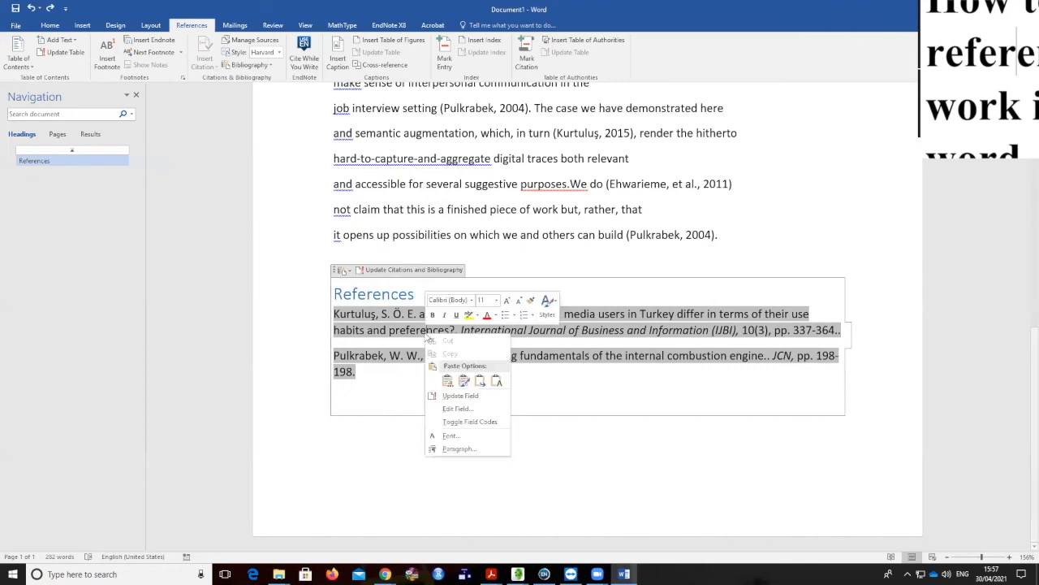
{"action": "left_click", "coordinate": [462, 396]}
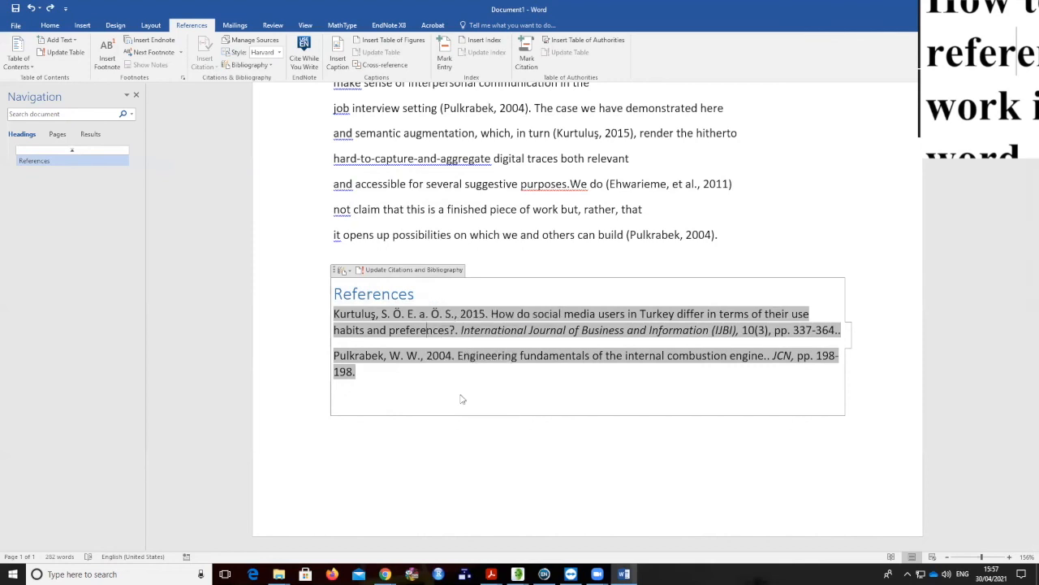
{"action": "left_click", "coordinate": [376, 415]}
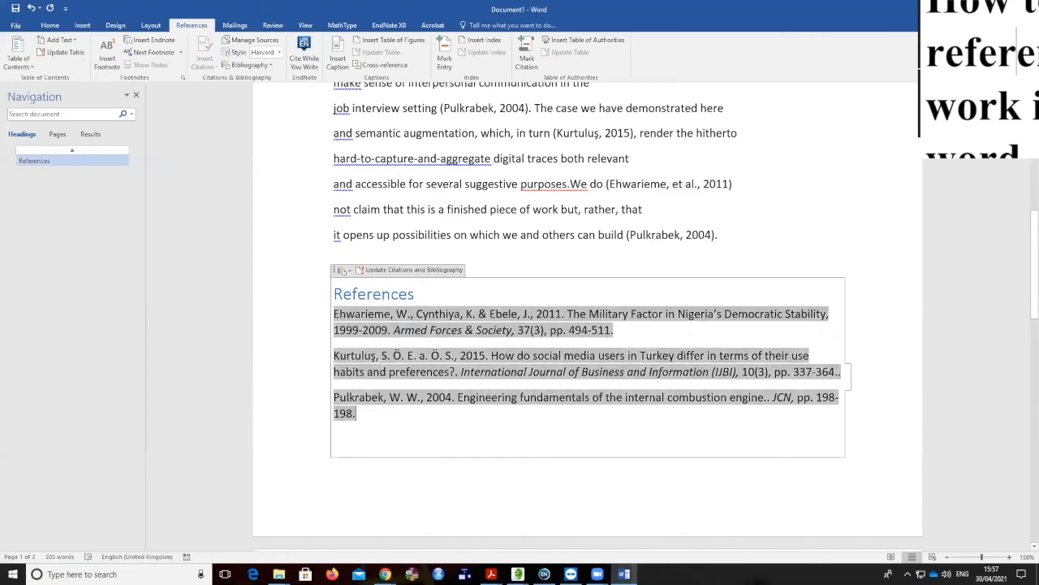
{"action": "left_click", "coordinate": [575, 184]}
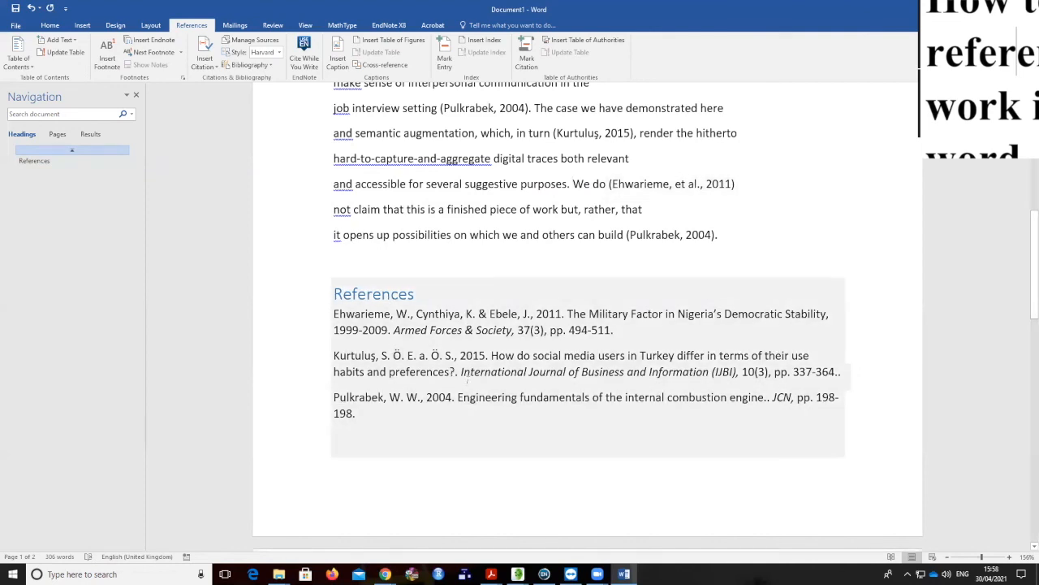
{"action": "right_click", "coordinate": [483, 350]}
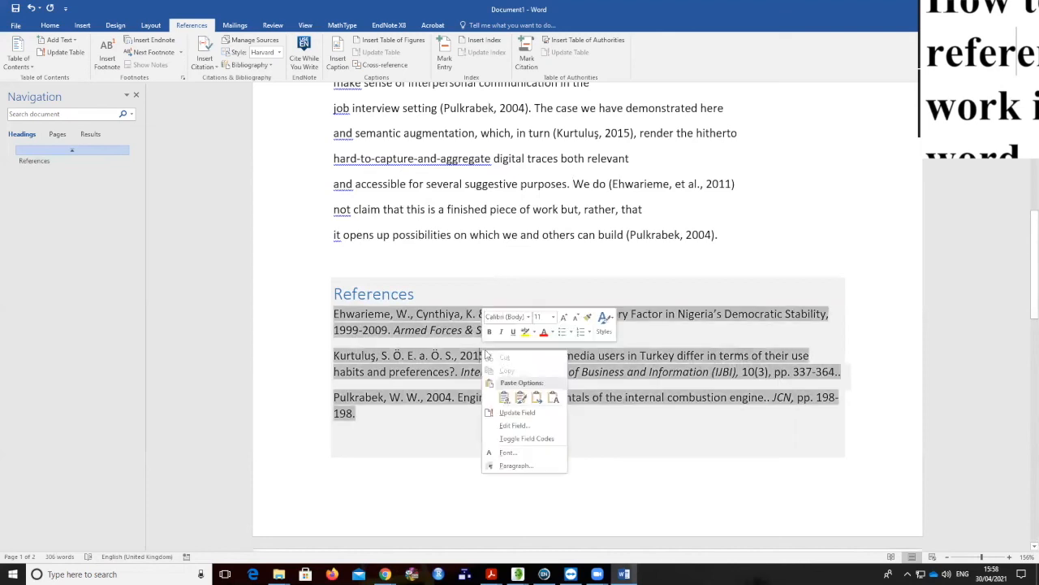
{"action": "left_click", "coordinate": [518, 412]}
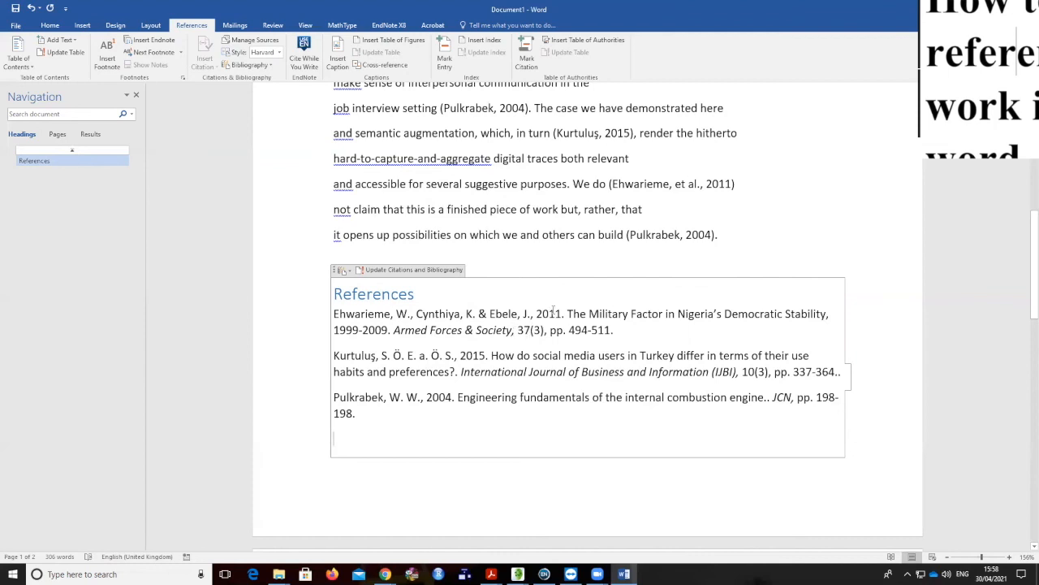
- Replace the misspelled 'illdefined' in the opening paragraph with the suggestion 'ill-defined'
{"action": "scroll", "coordinate": [552, 313], "scroll_direction": "up", "scroll_amount": 5}
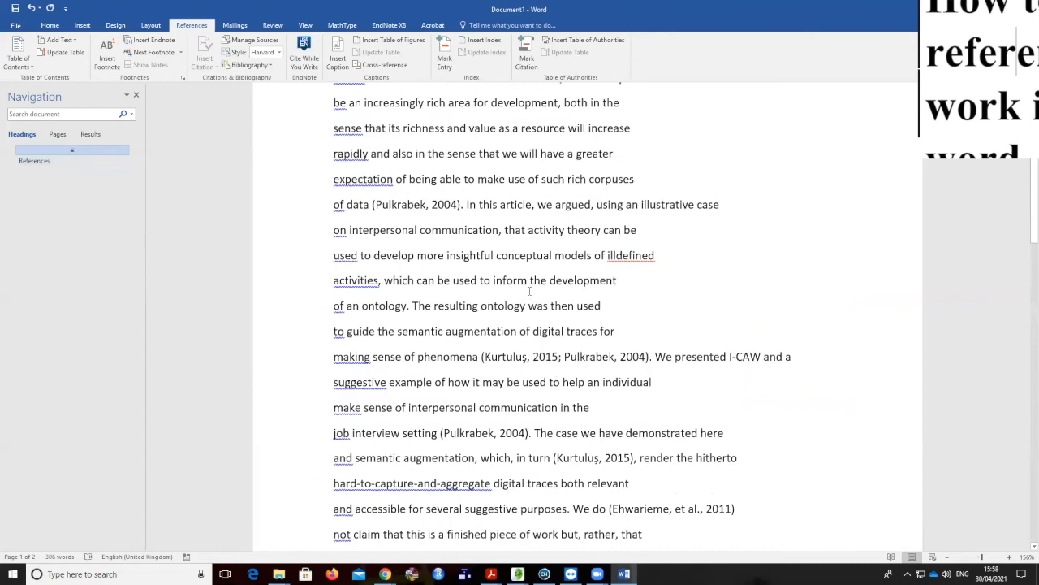
{"action": "scroll", "coordinate": [523, 235], "scroll_direction": "up", "scroll_amount": 3}
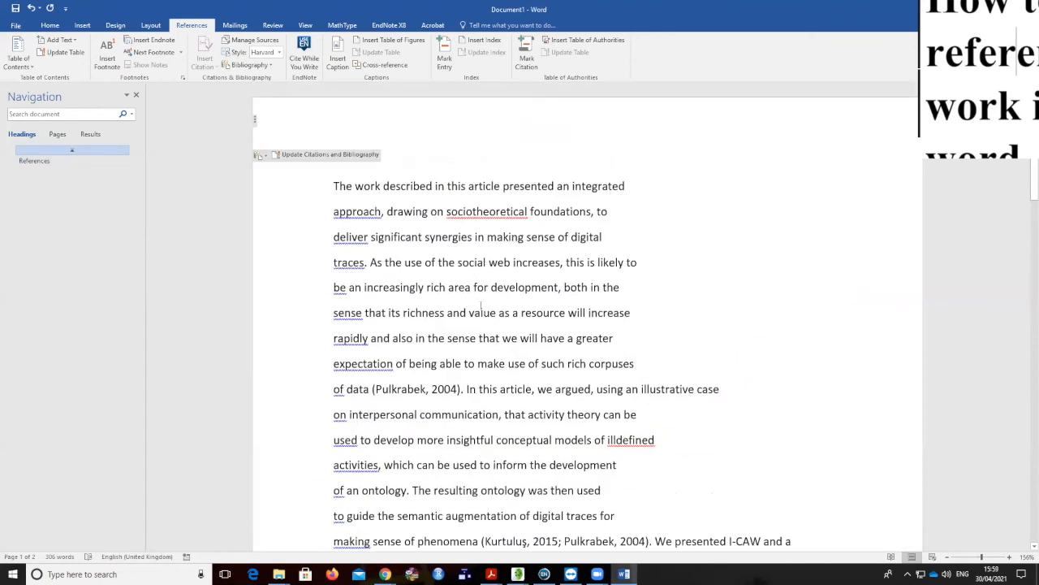
{"action": "right_click", "coordinate": [655, 445]}
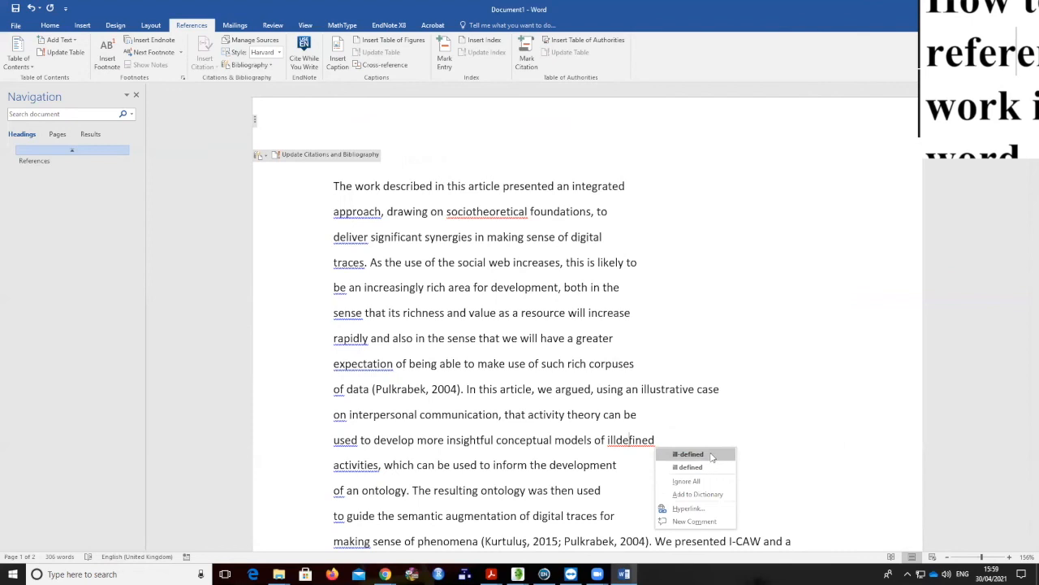
{"action": "left_click", "coordinate": [690, 454]}
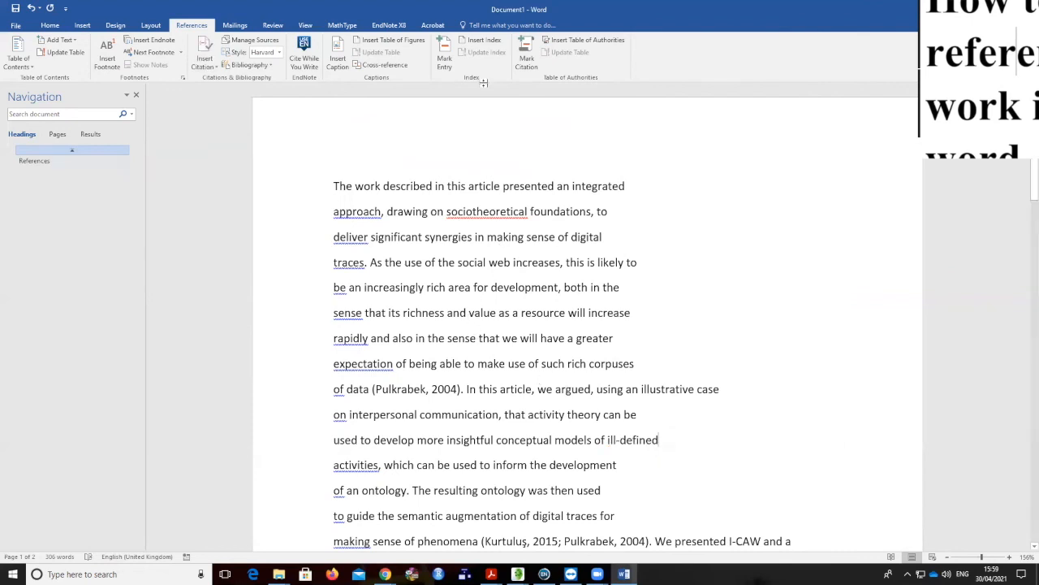